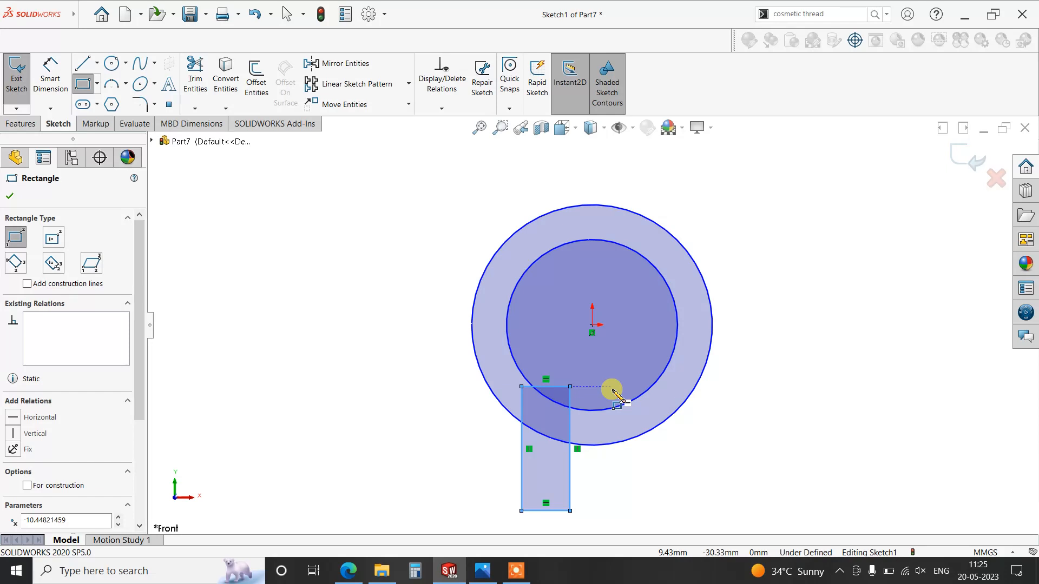
- Sketch a second corner rectangle about 23 mm wide and 52 mm tall beside the first, overlapping the ring's lower right part
left_click_drag(615, 387, 671, 510)
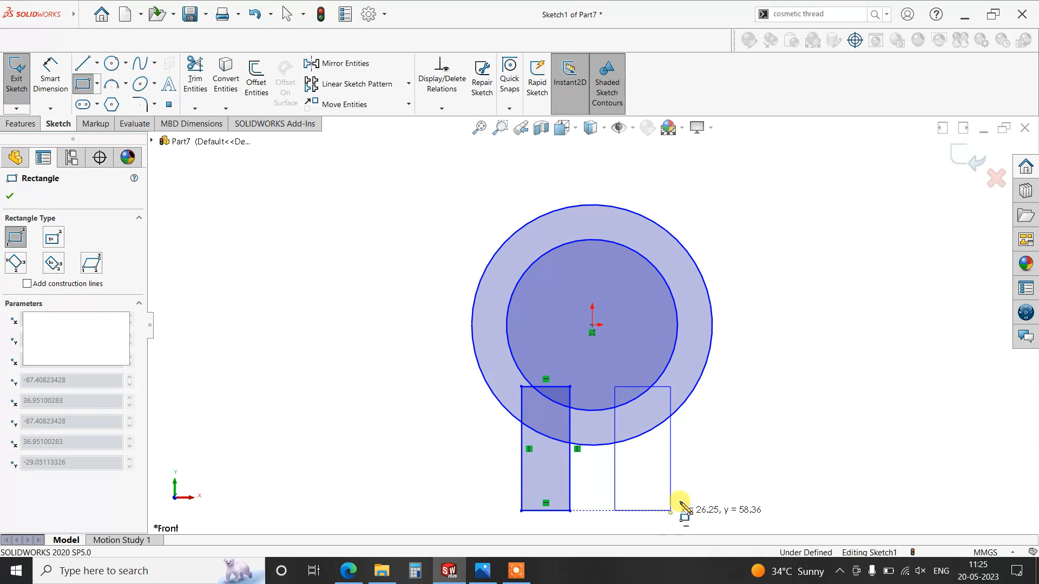
right_click(751, 402)
left_click(785, 412)
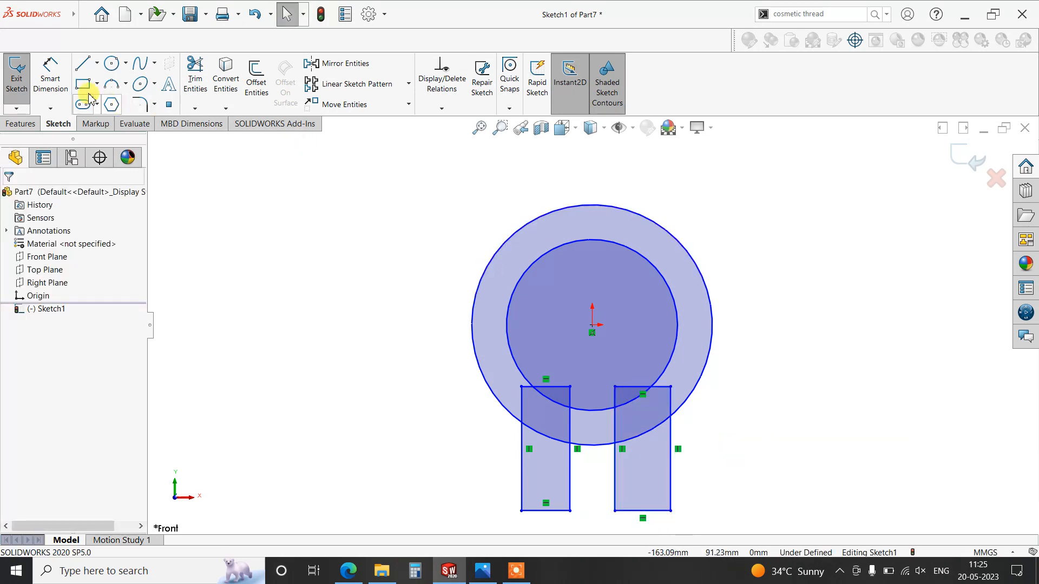
- Dimension the outer circle's diameter as 100 mm
left_click(54, 81)
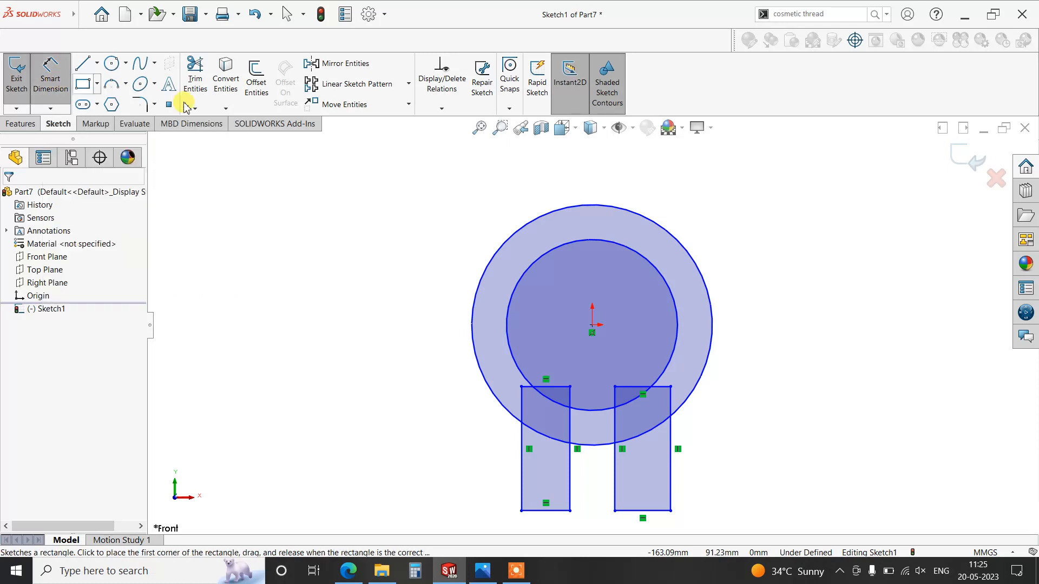
left_click(662, 227)
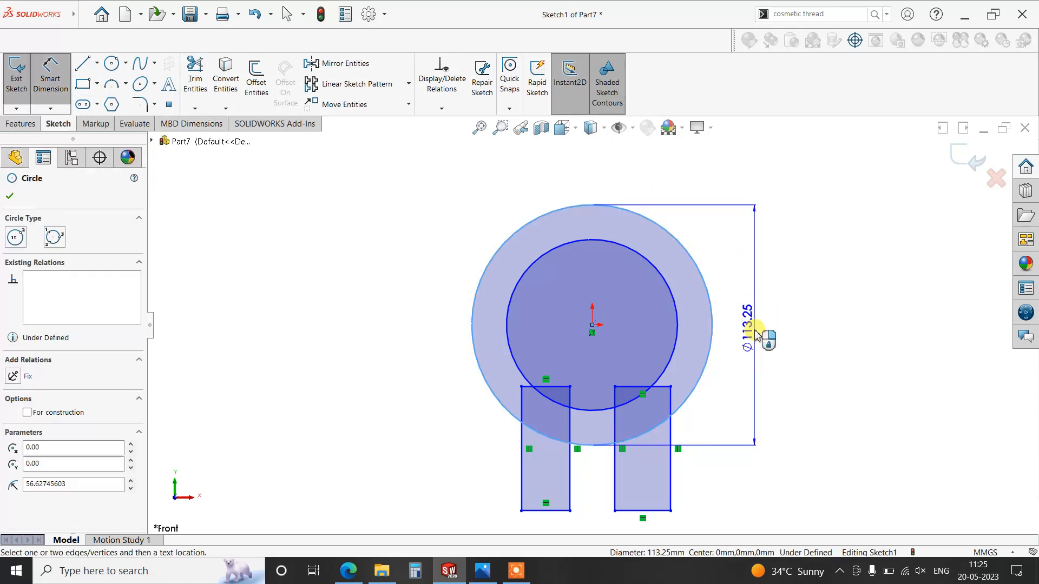
left_click(758, 336)
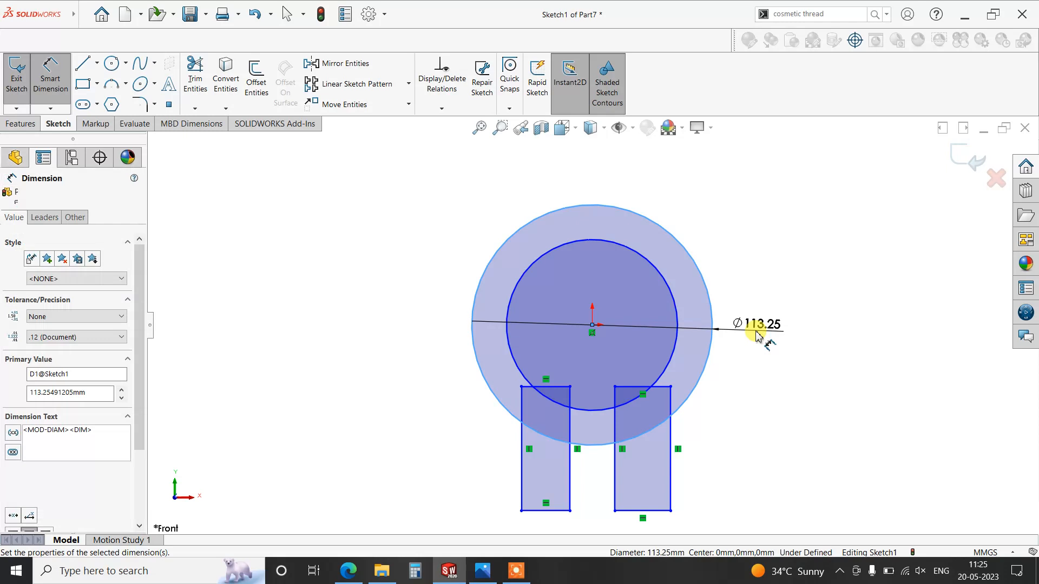
type("100")
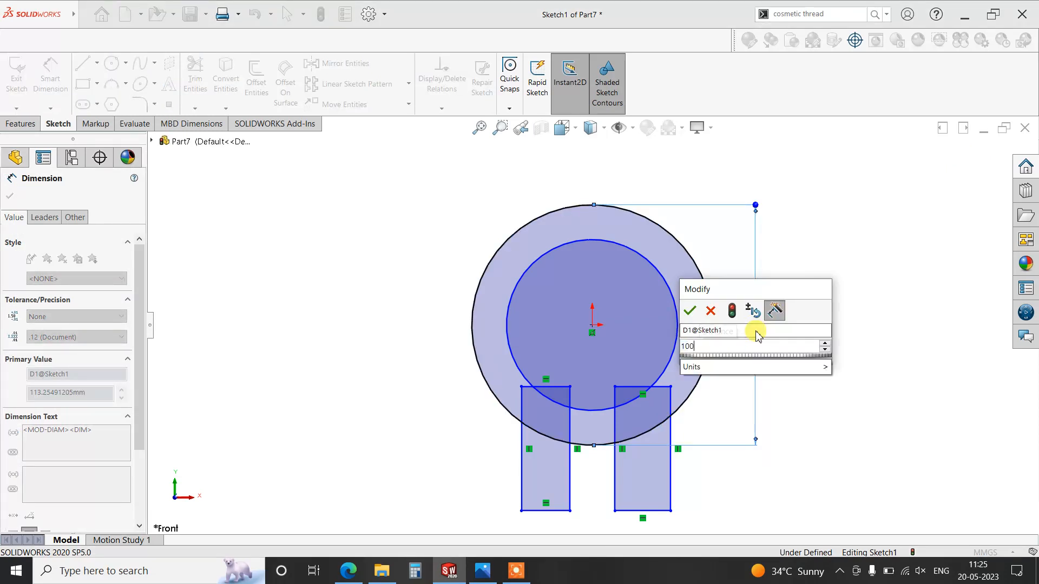
key("Return")
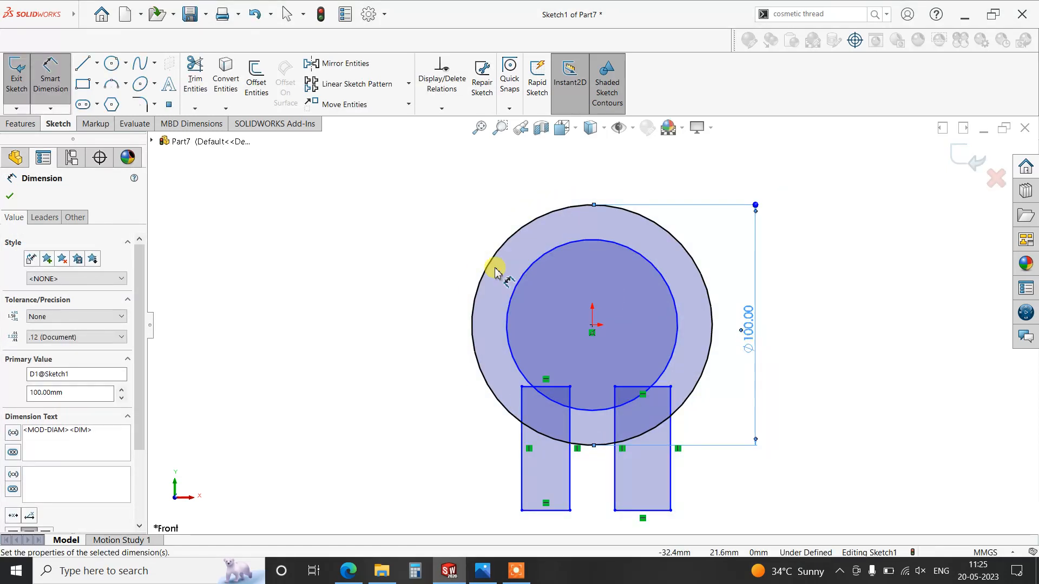
- Dimension the inner circle's diameter as 64 mm
left_click(513, 290)
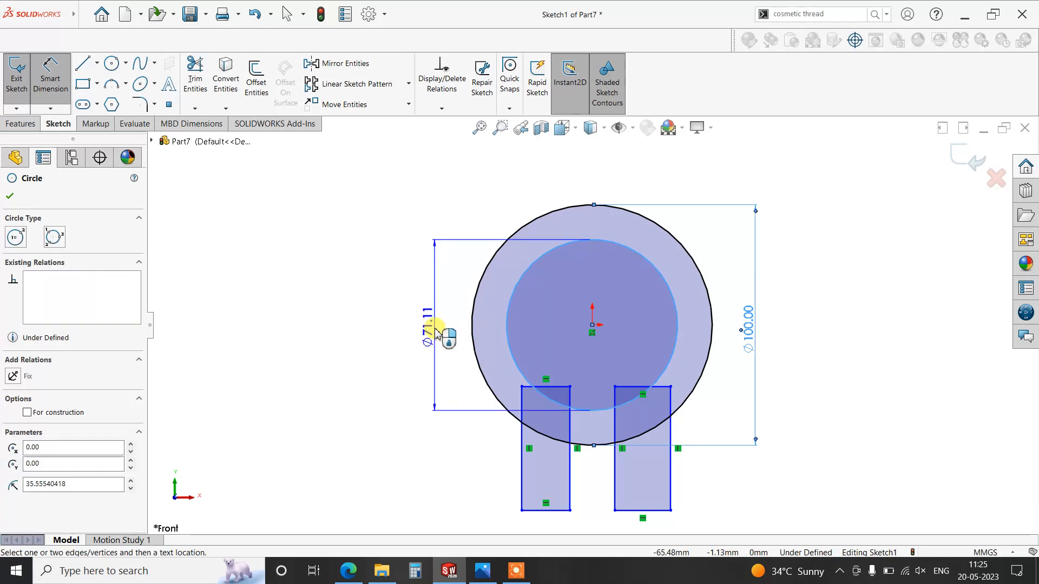
left_click(436, 331)
left_click(435, 331)
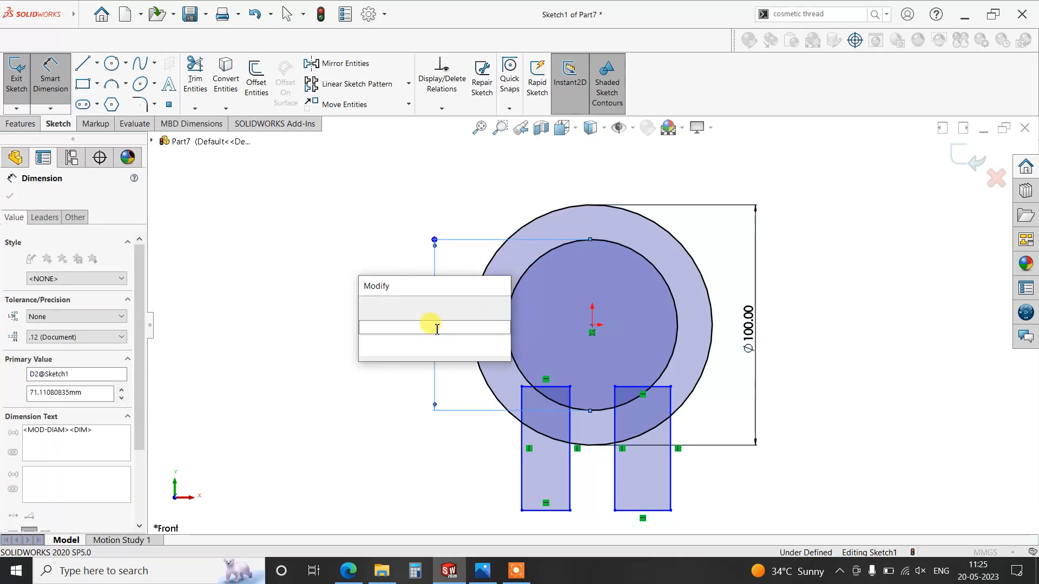
type("64")
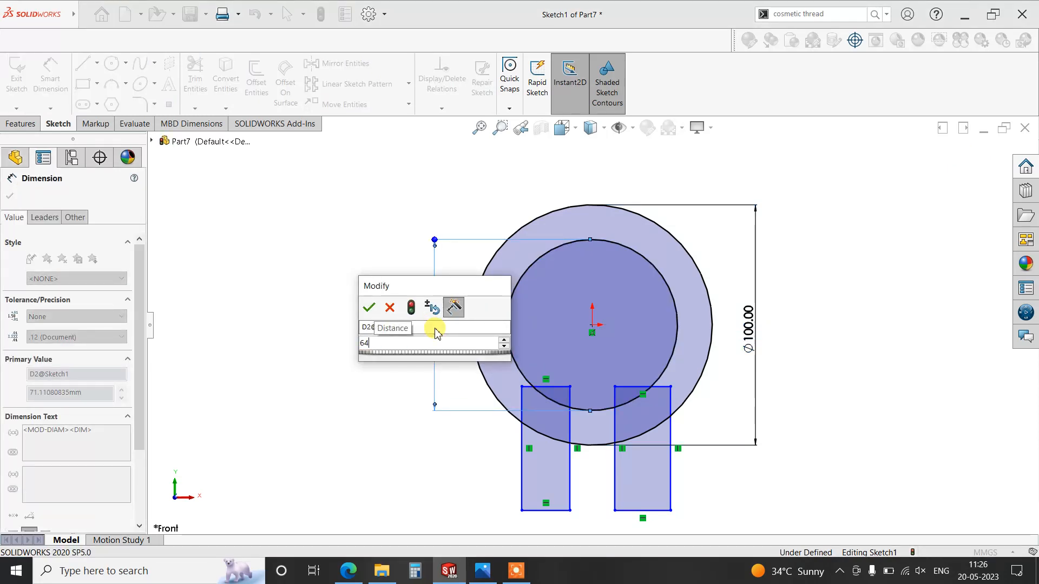
key("Return")
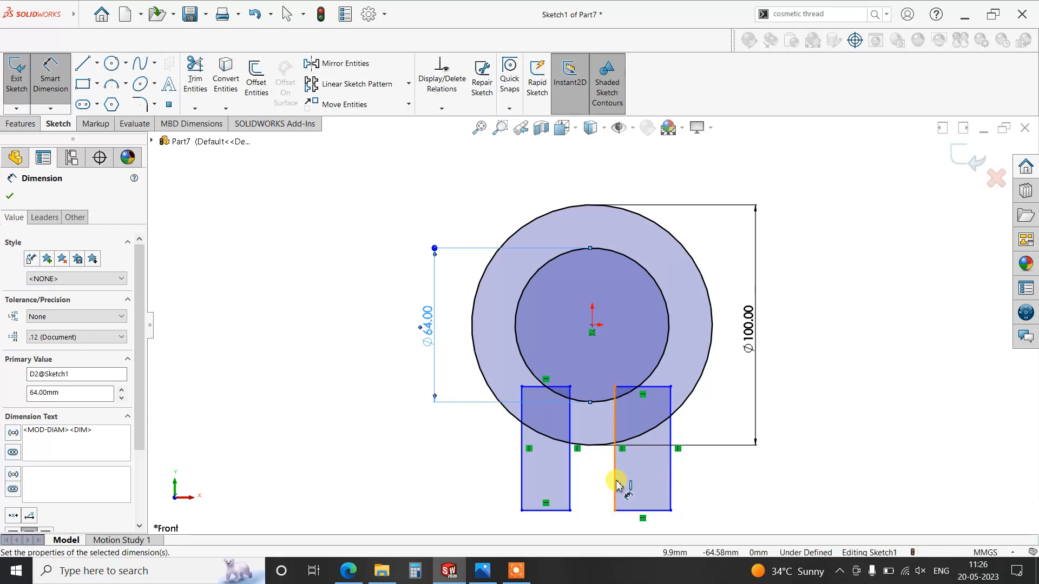
- Dimension the left rectangle's inner vertical edge at 6 mm from the circles' centre
left_click(569, 449)
left_click(594, 326)
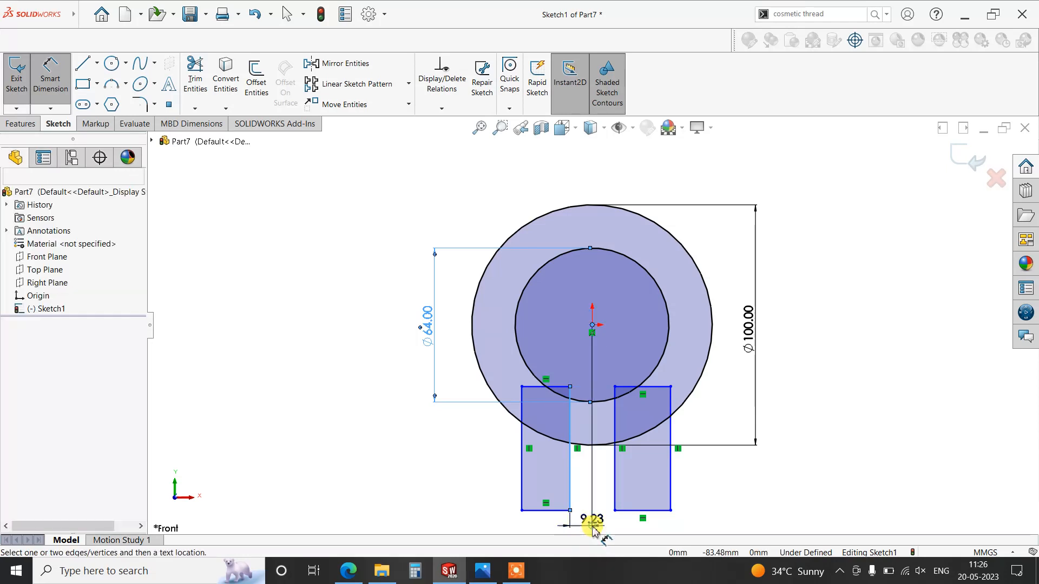
left_click(593, 531)
type("6")
key("Return")
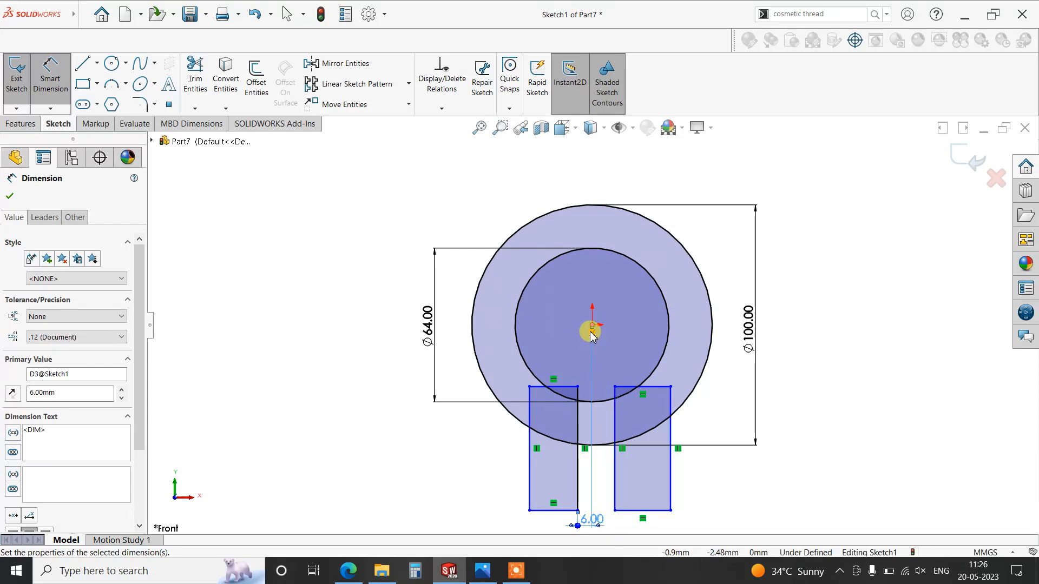
key("Escape")
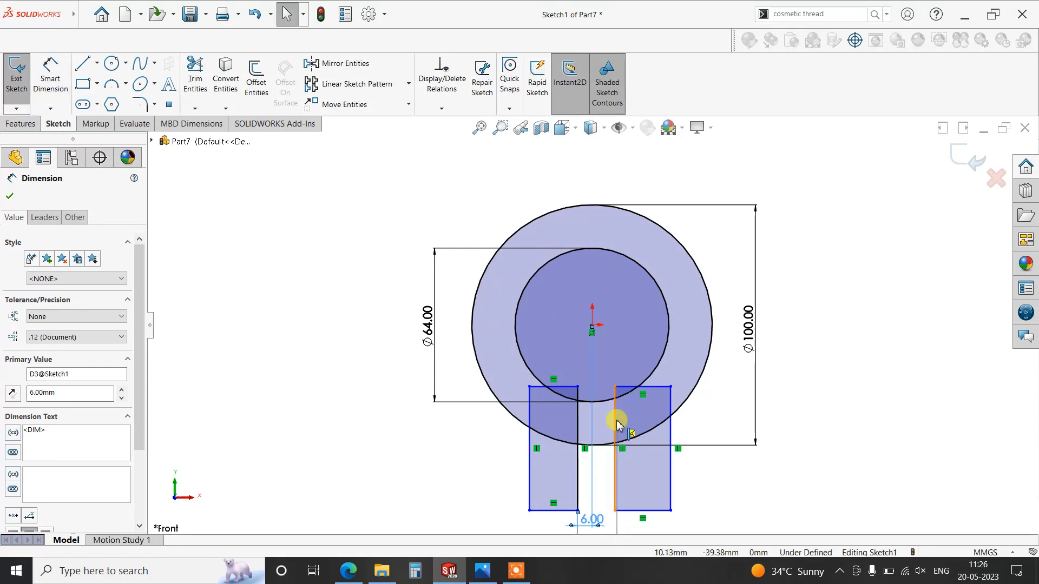
left_click(616, 409)
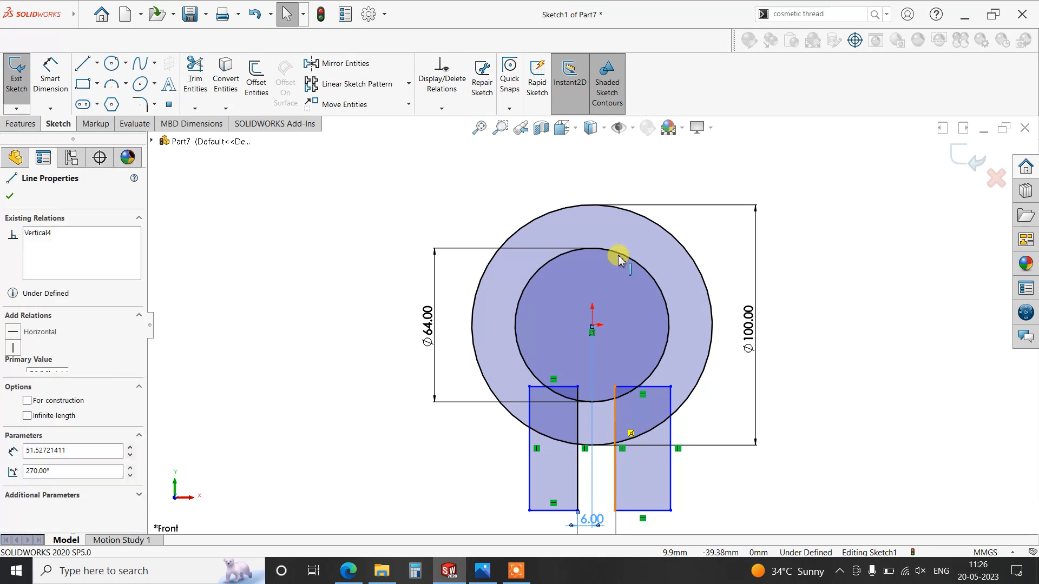
left_click(614, 518)
scroll(614, 486, "up", 4)
left_click(614, 476)
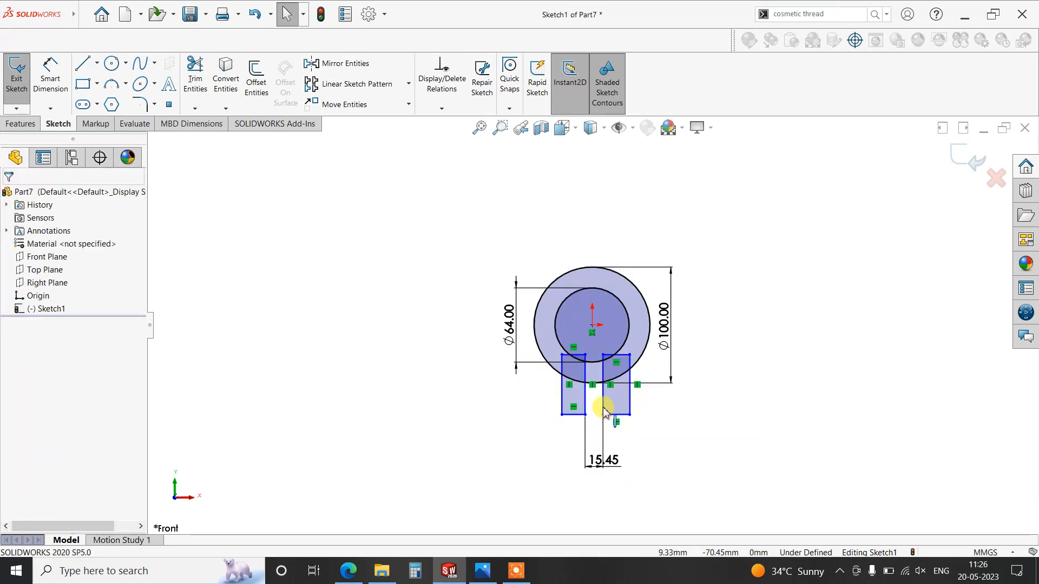
key("ctrl+z")
scroll(607, 399, "down", 4)
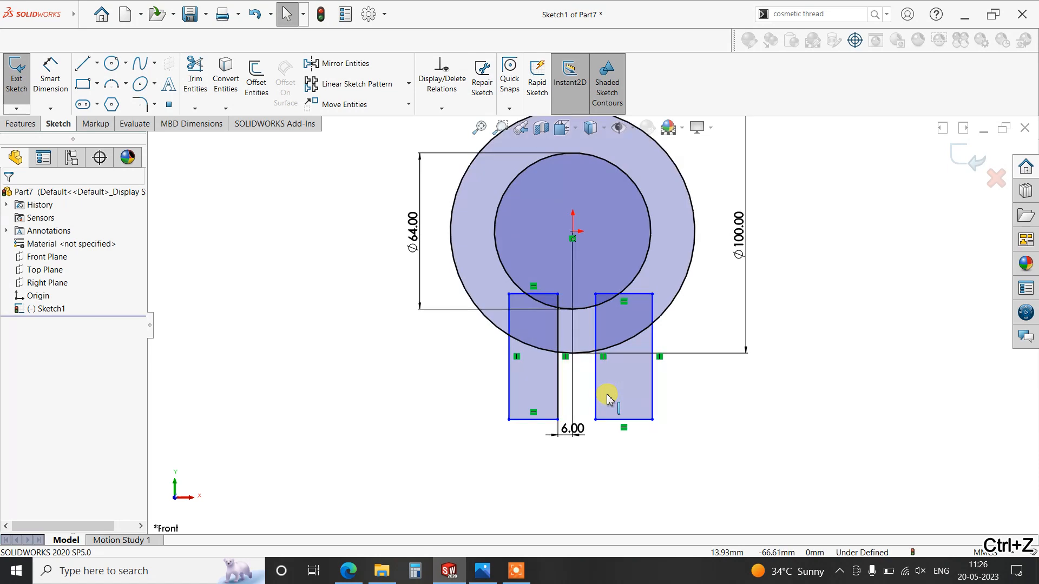
- Dimension the right rectangle's inner vertical edge at 6 mm from the circles' centre
left_click(50, 73)
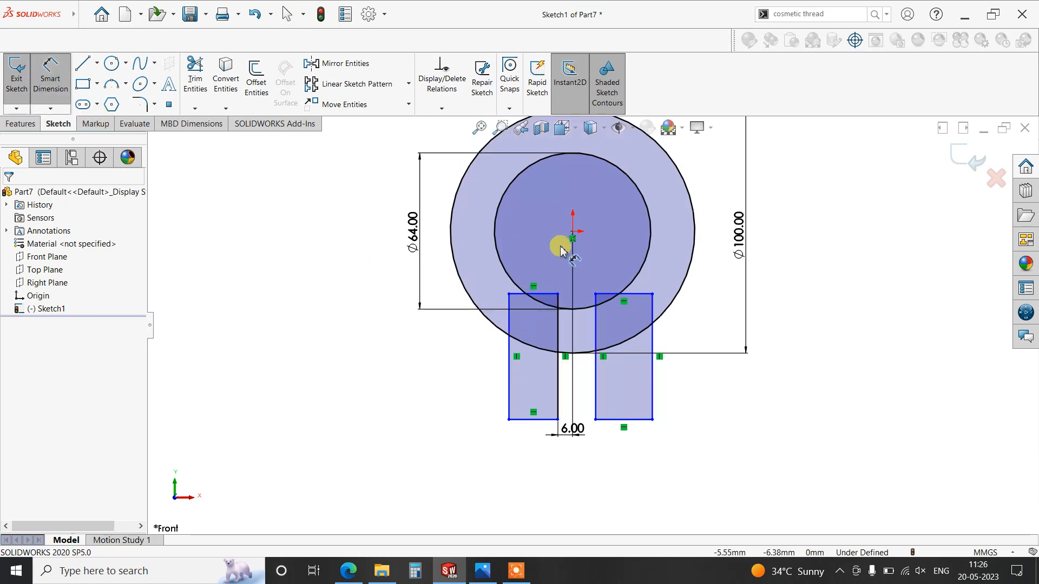
left_click(571, 233)
left_click(596, 399)
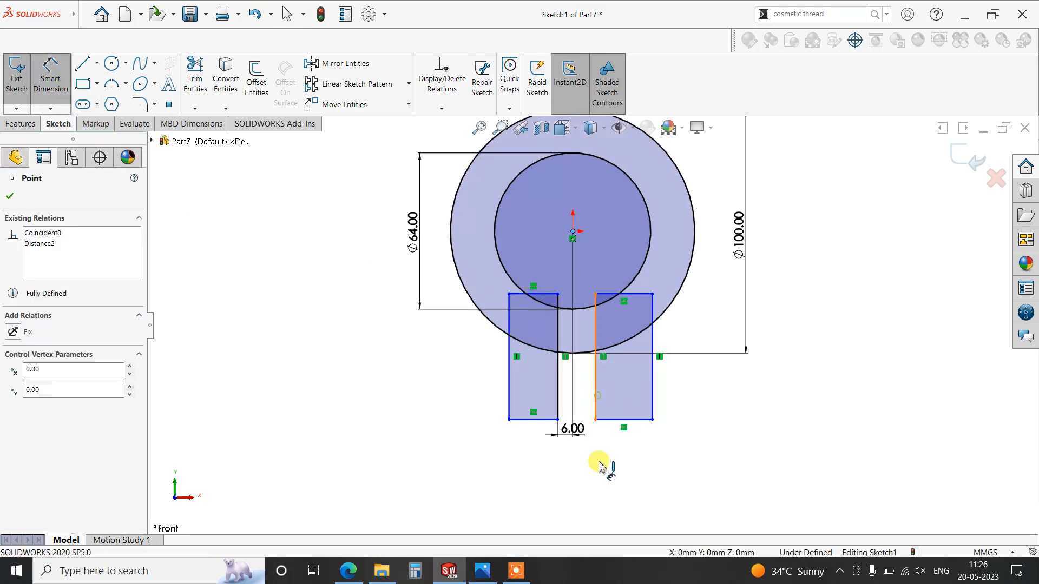
left_click(590, 482)
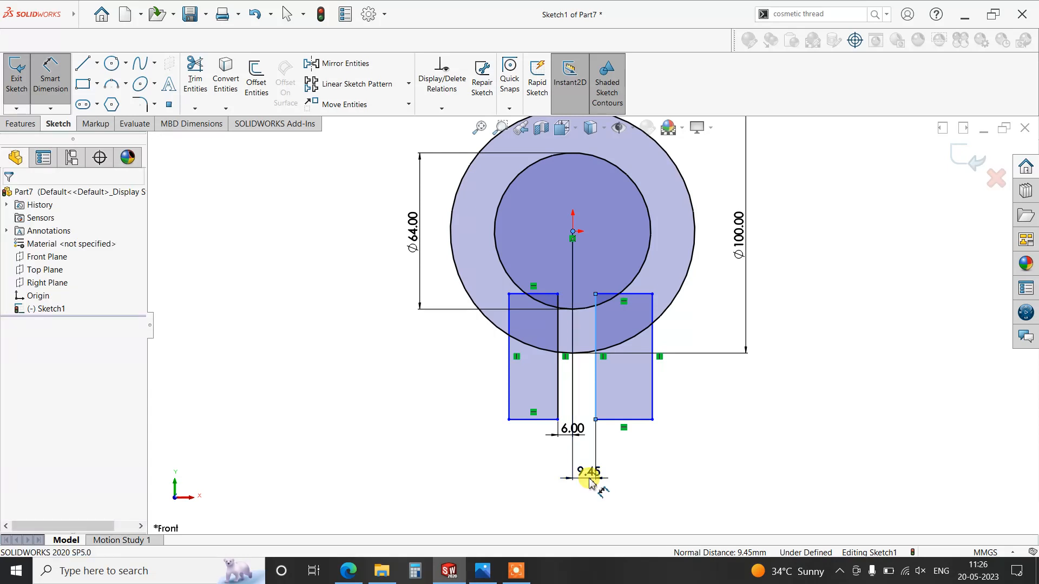
key("Return")
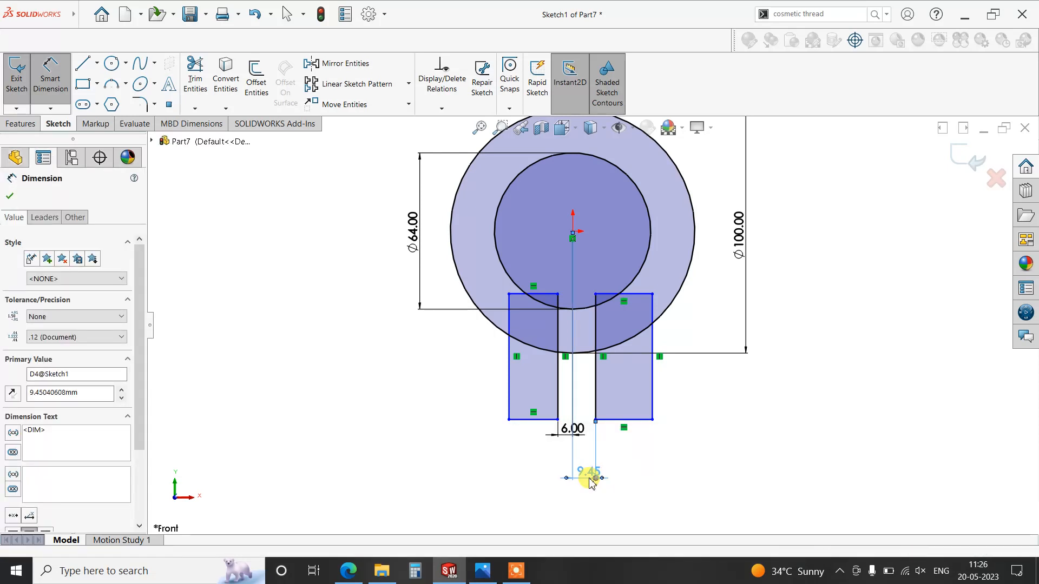
- Check the sizes in the reference image hqdefault.jpg, then return to SOLIDWORKS and dimension the left rectangle's width as 25 mm
left_click(482, 571)
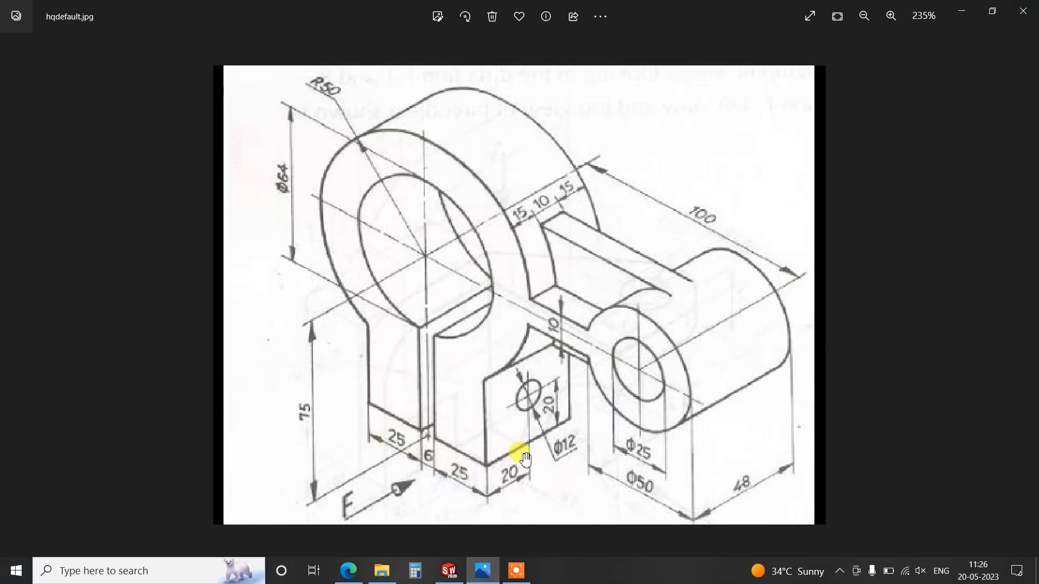
left_click(450, 571)
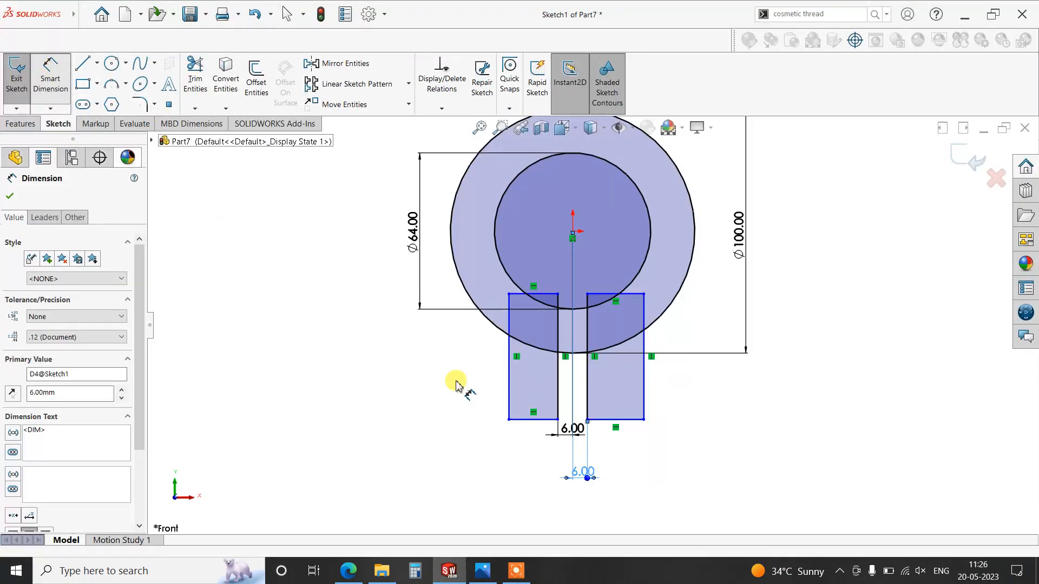
left_click(531, 478)
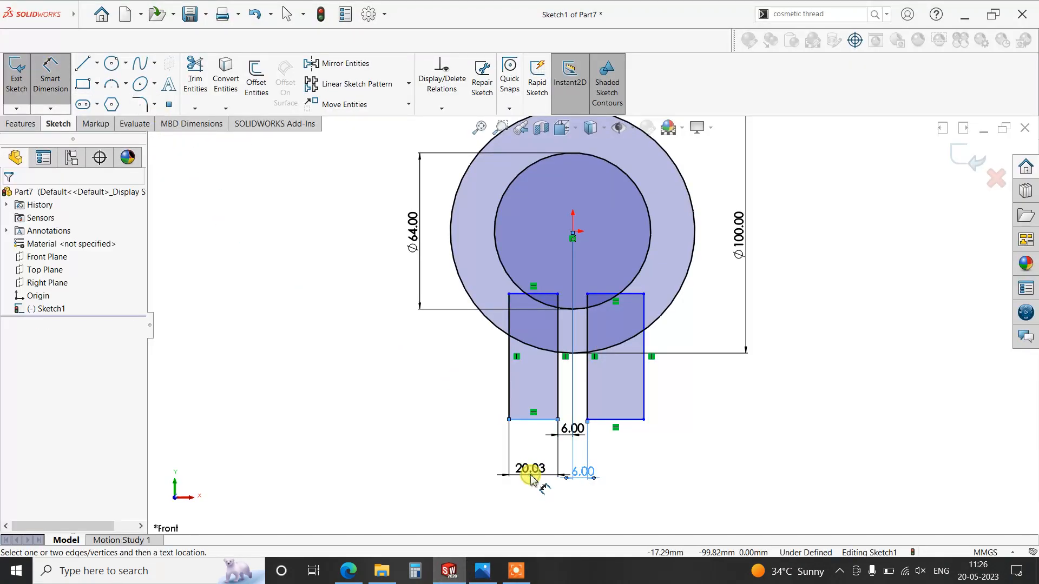
left_click(532, 479)
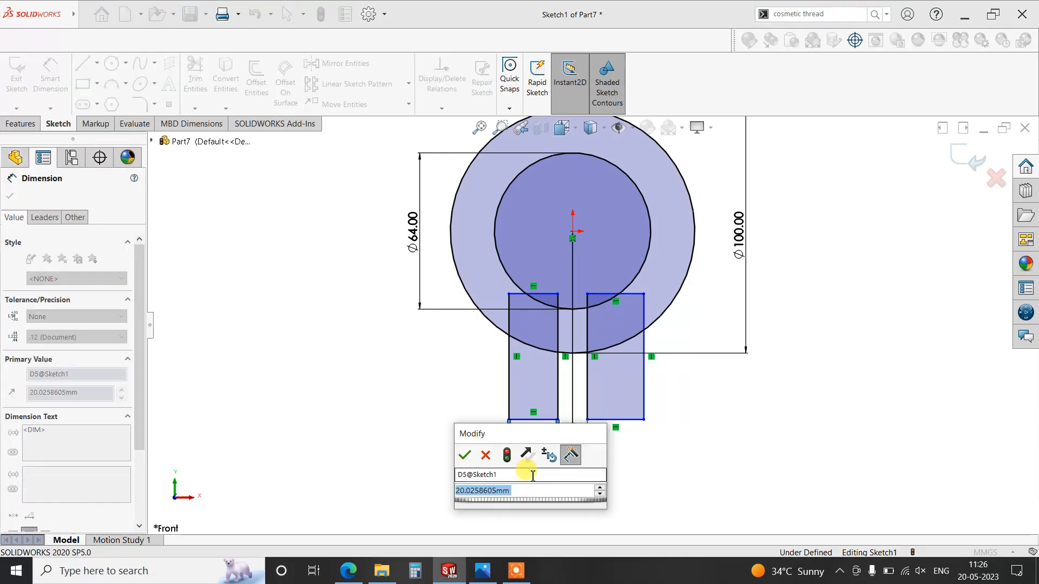
type("25")
key("Return")
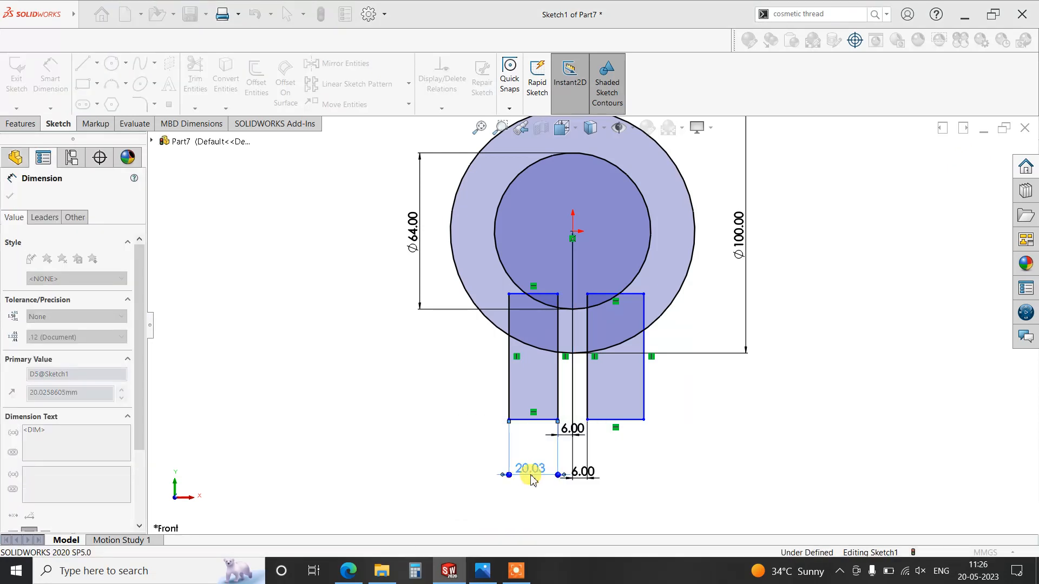
- Dimension the right rectangle's width as 25 mm
left_click(631, 419)
left_click(639, 469)
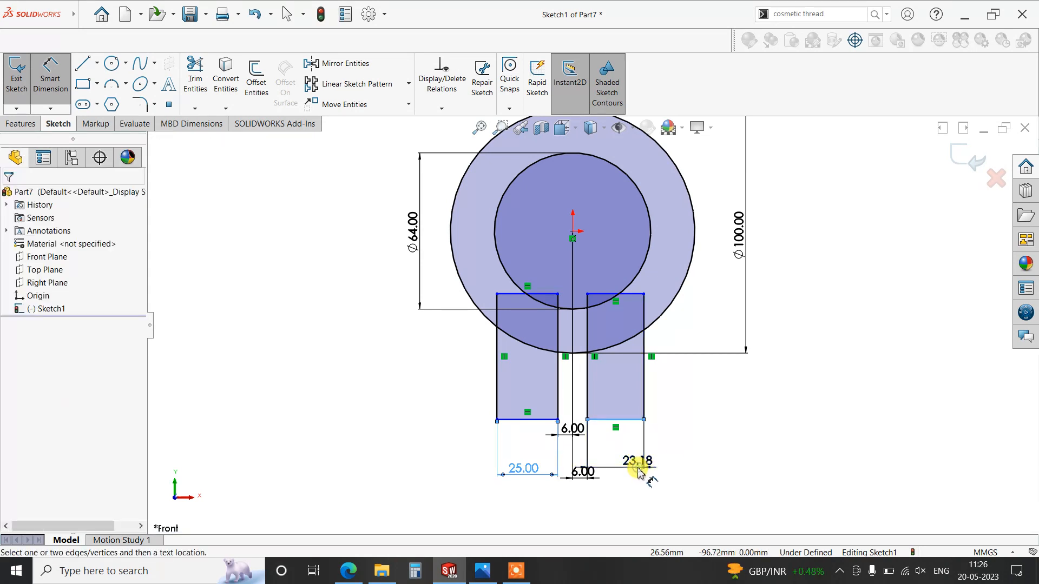
type("25")
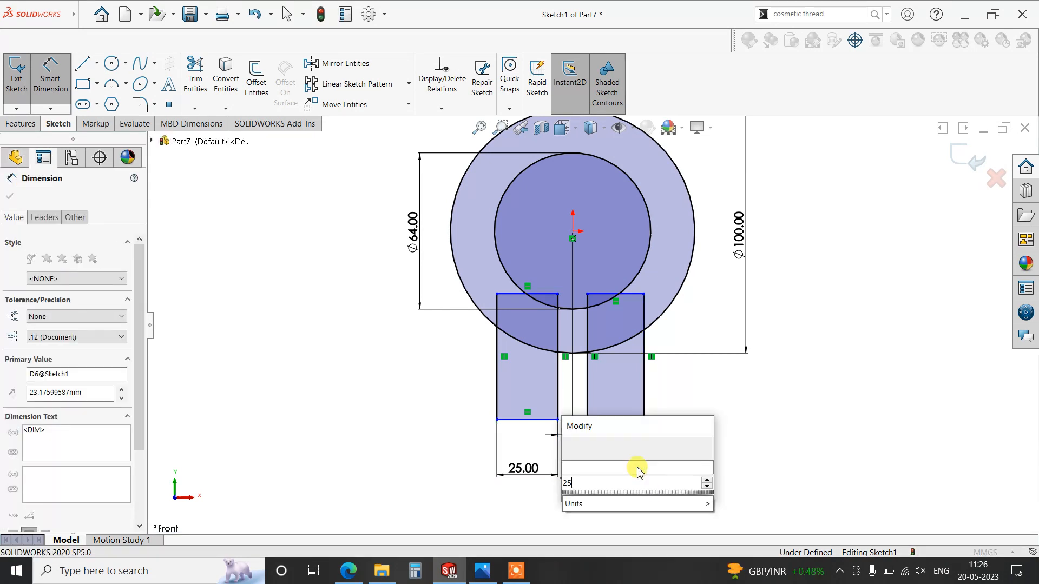
key("Return")
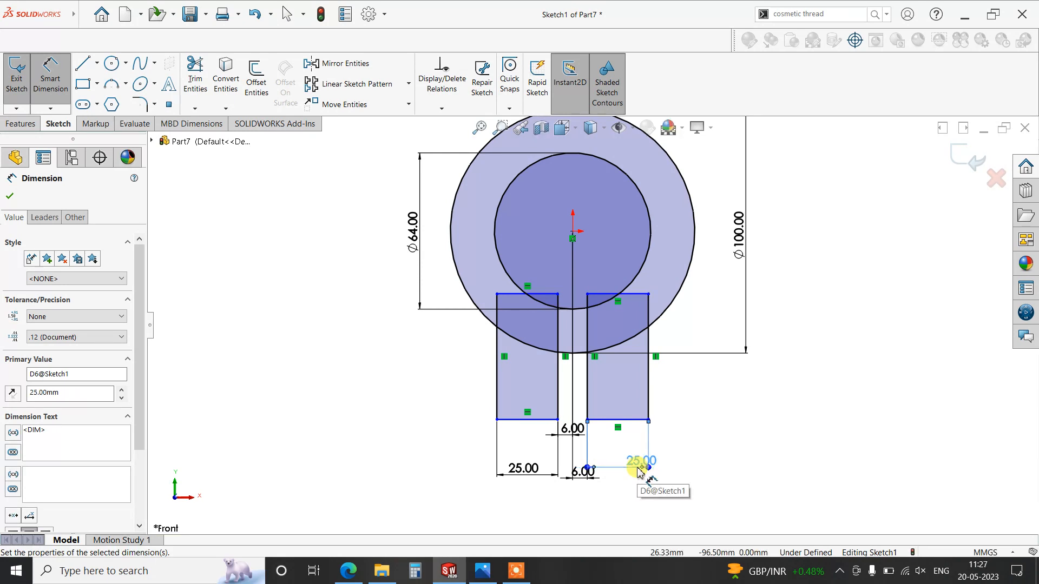
- Dimension the vertical distance from the circles' centre to the left rectangle's bottom edge as 75 mm
left_click(531, 408)
left_click(467, 358)
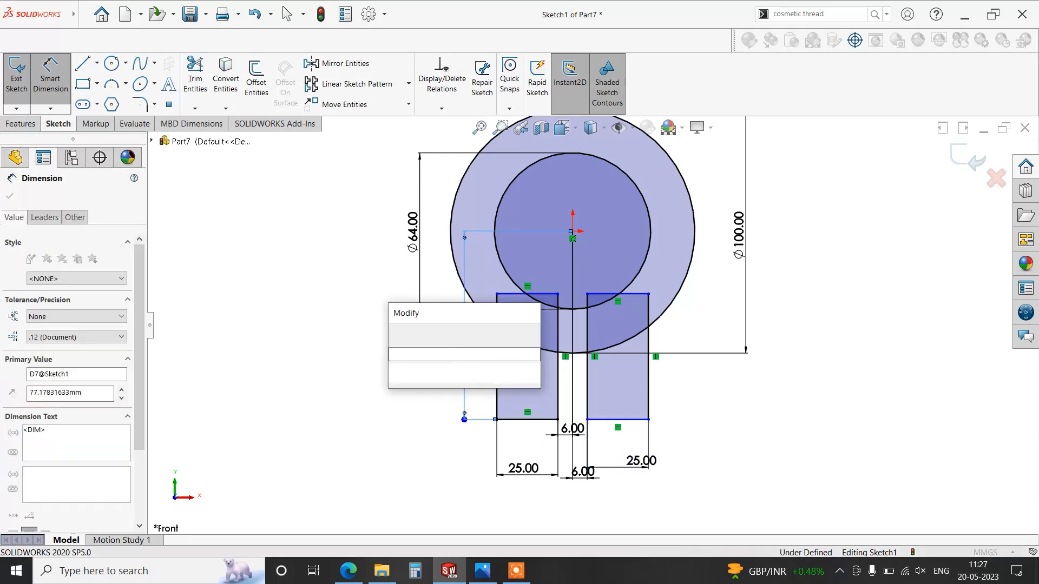
type("75")
key("Return")
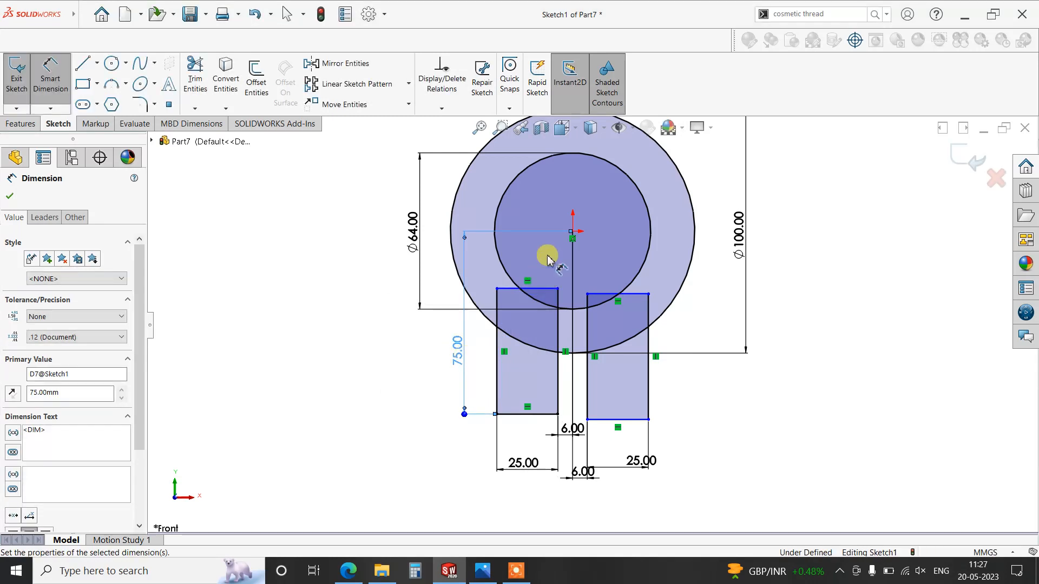
left_click(572, 238)
key("Escape")
left_click_drag(573, 238, 559, 253)
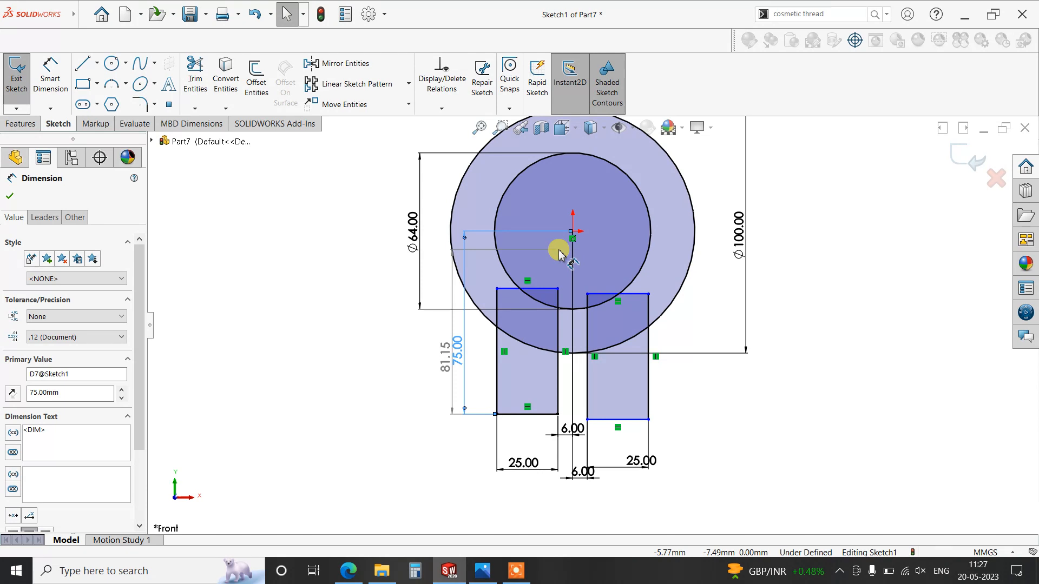
- Dimension the vertical distance from the circles' centre to the right rectangle's bottom edge as 75 mm
left_click(50, 76)
left_click(572, 233)
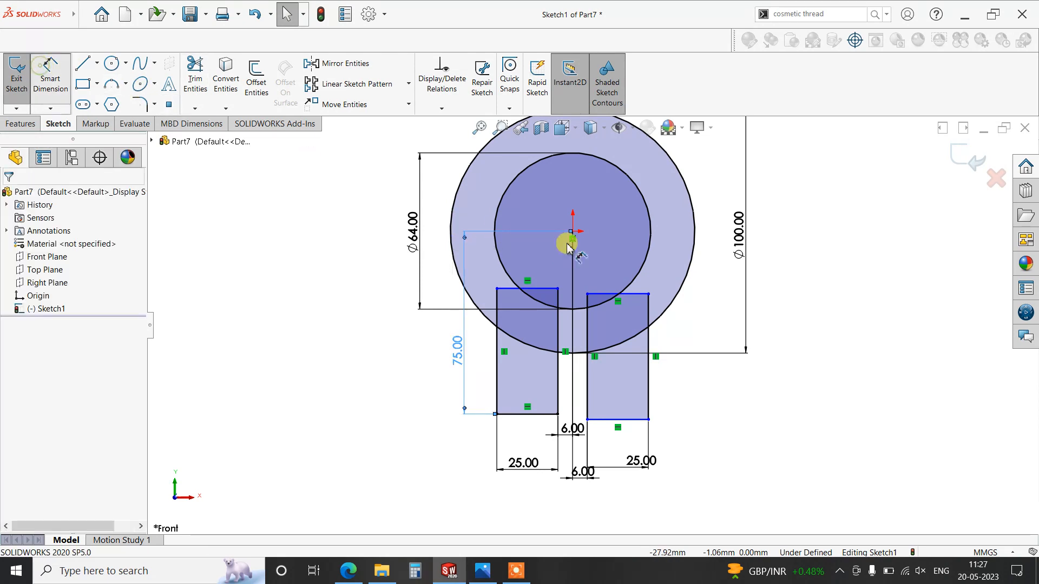
left_click(623, 420)
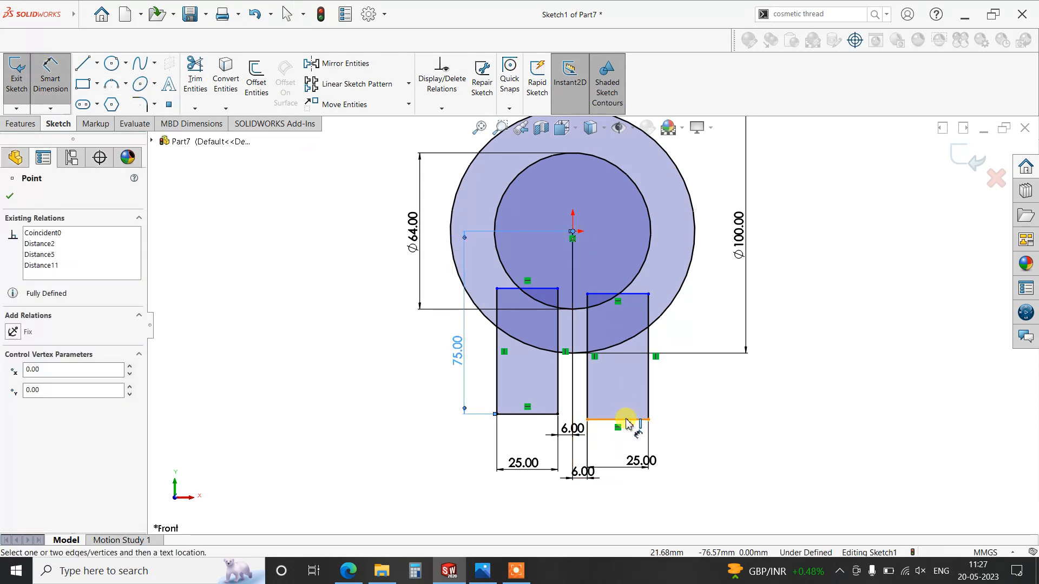
left_click(788, 373)
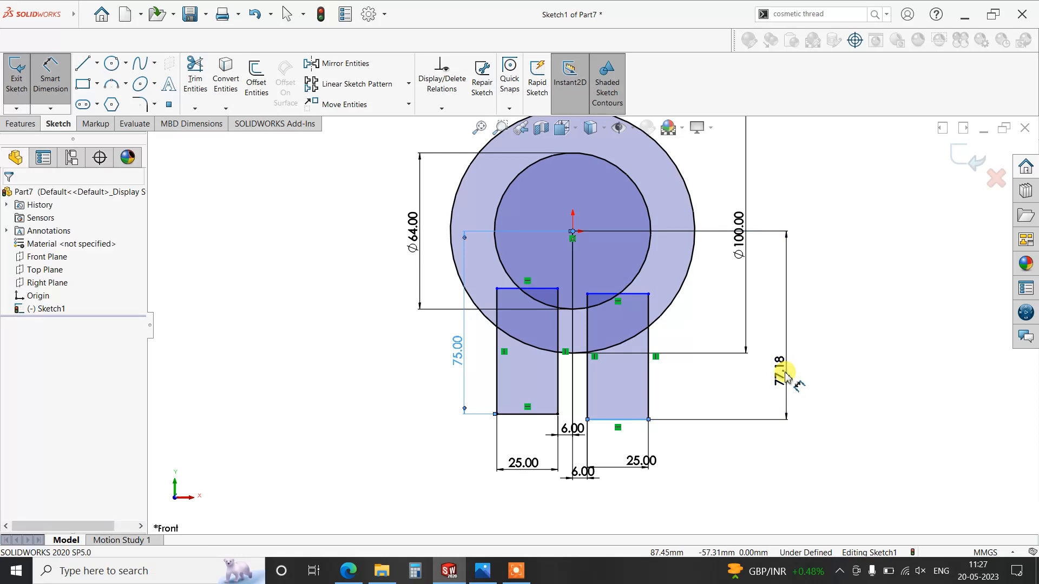
key("Return")
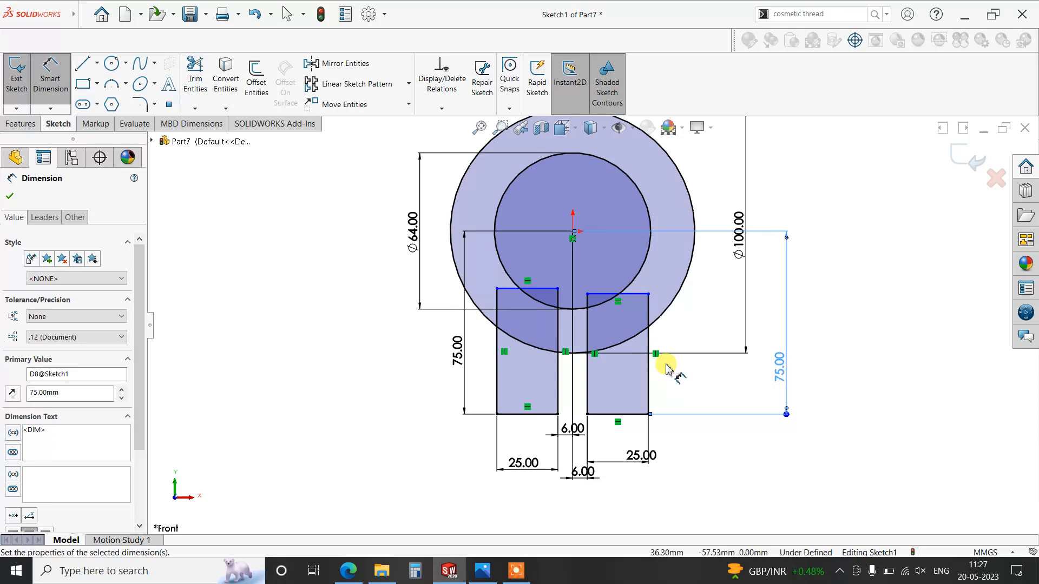
- Power-trim the overlapping circle arcs and rectangle edges to leave one closed ring outline, split between the two legs
scroll(690, 312, "down", 1)
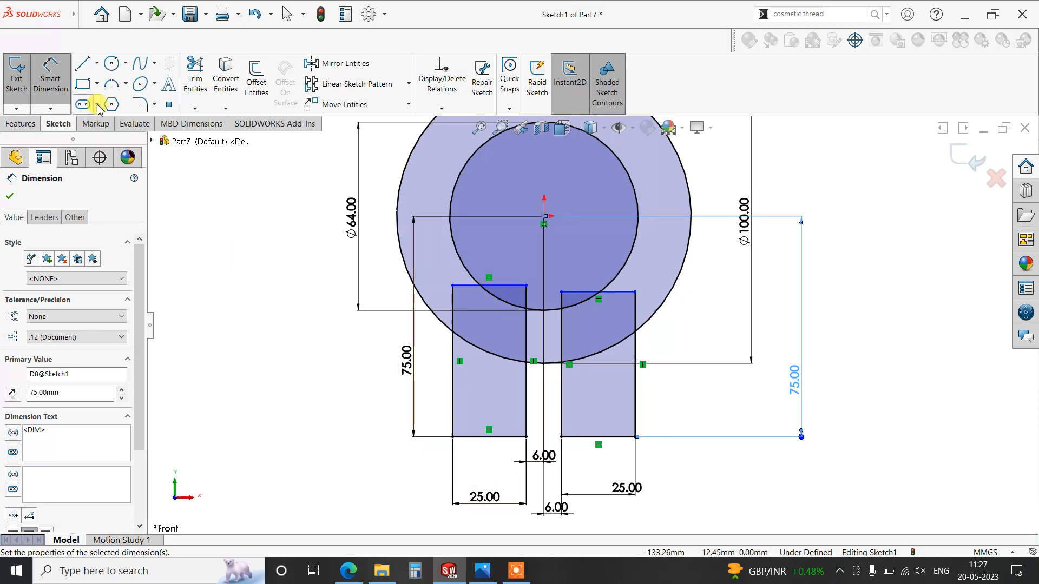
left_click(192, 77)
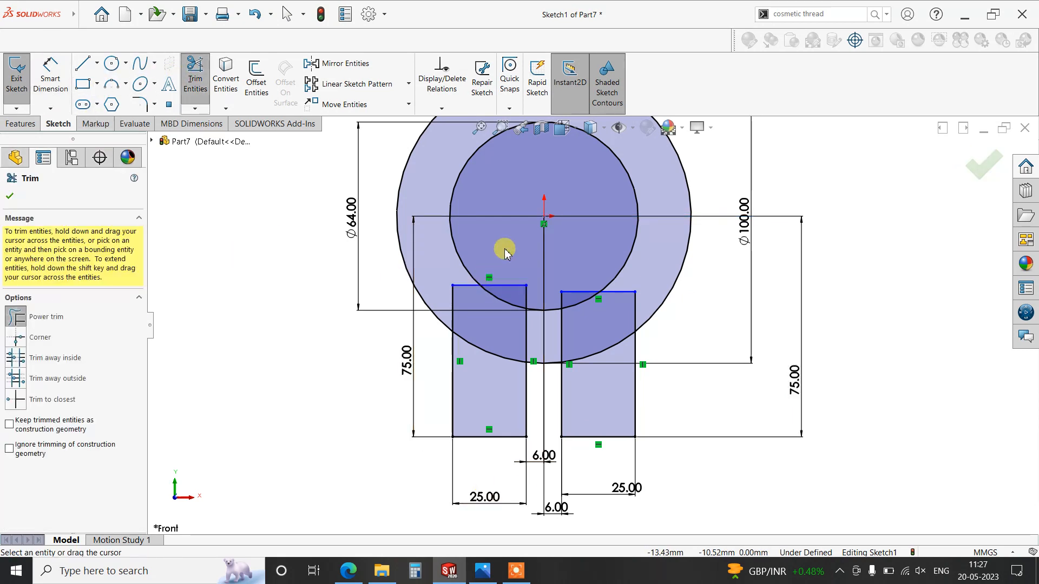
mouse_move(509, 287)
left_mouse_down()
mouse_move(528, 297)
mouse_move(535, 329)
left_mouse_up()
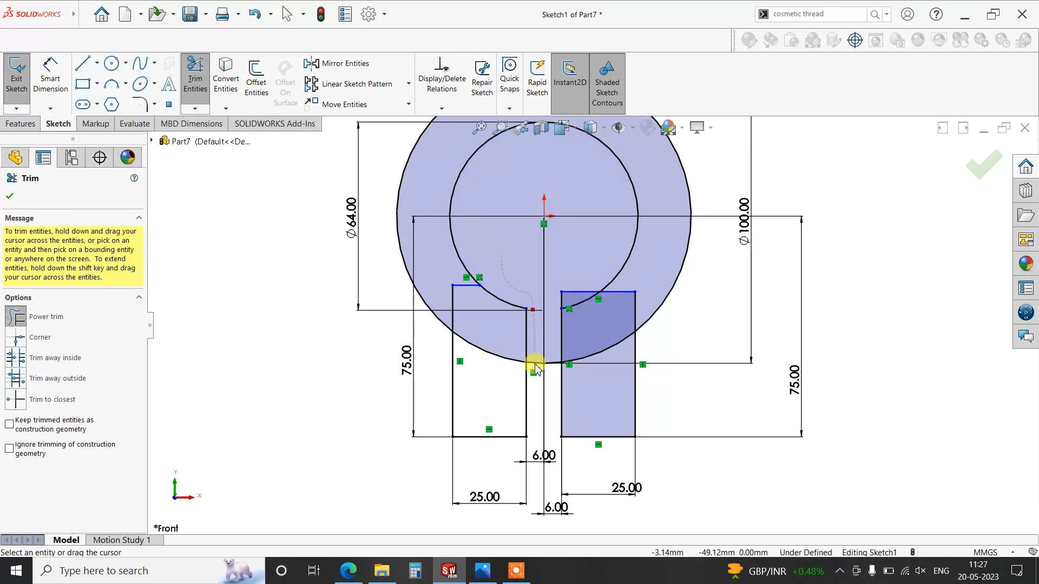
left_click_drag(536, 368, 544, 373)
mouse_move(557, 303)
left_mouse_down()
mouse_move(575, 287)
mouse_move(443, 263)
mouse_move(456, 304)
left_mouse_up()
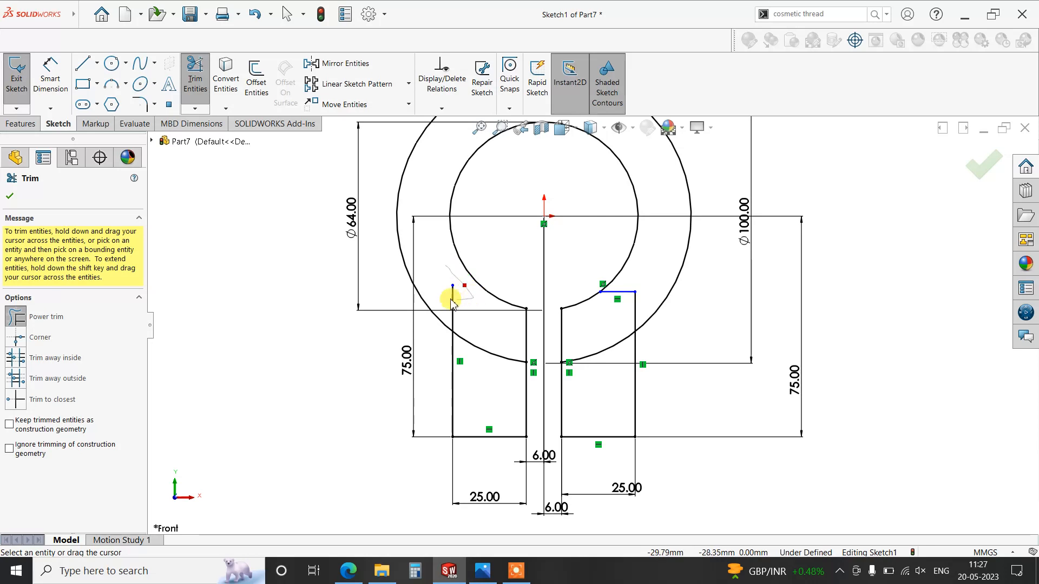
left_click_drag(479, 346, 494, 371)
left_click_drag(640, 268, 602, 363)
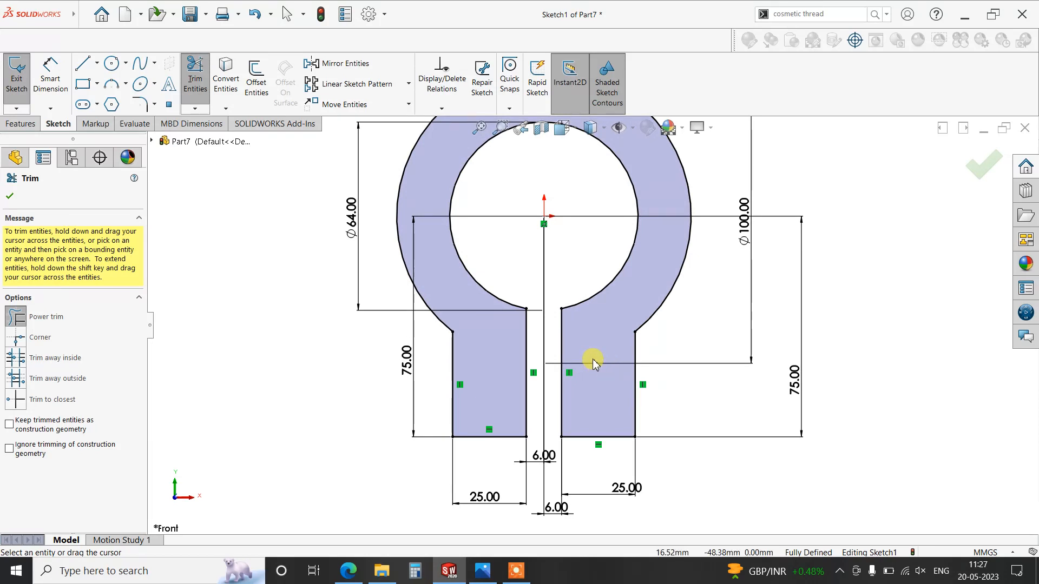
key("f")
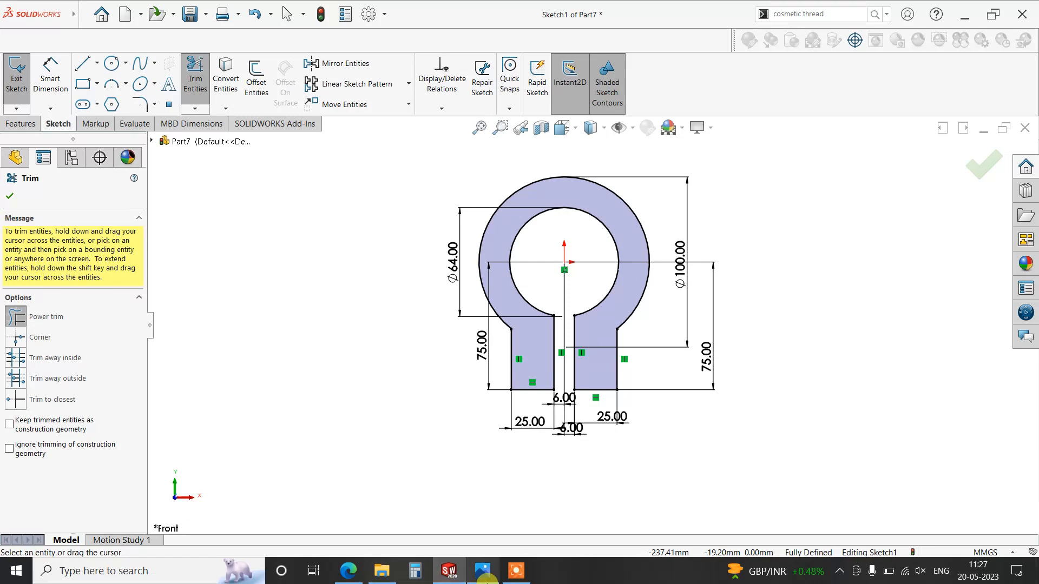
- Check the ring's depth in the reference image hqdefault.jpg, return to SOLIDWORKS and close the Trim tool
left_click(482, 571)
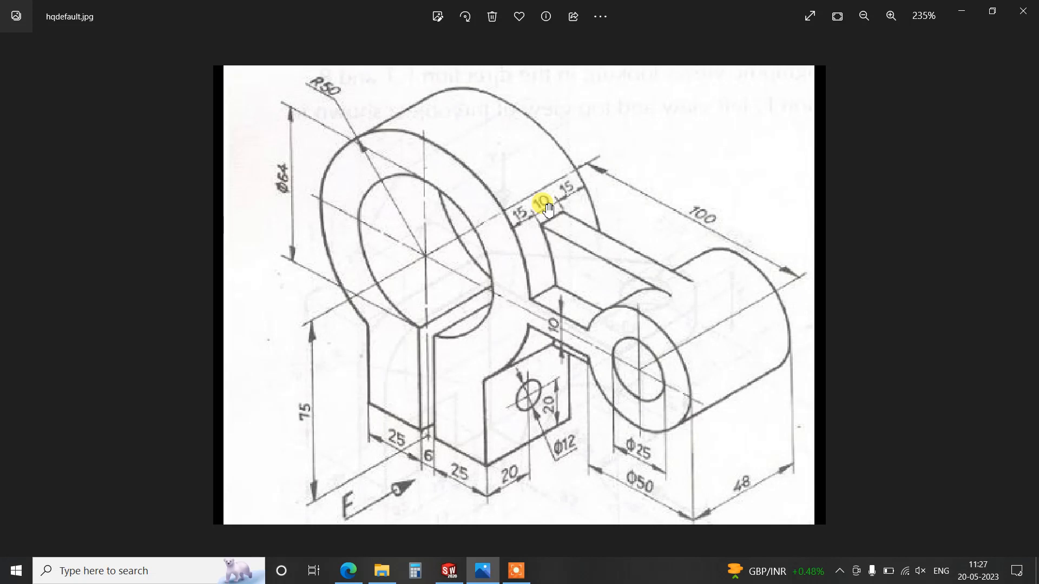
left_click(449, 571)
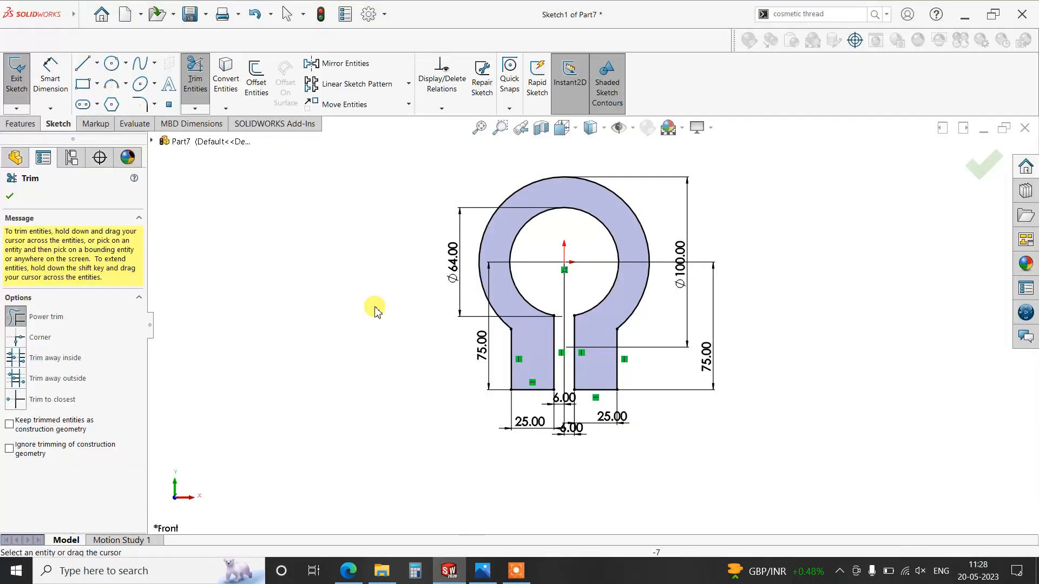
left_click(10, 198)
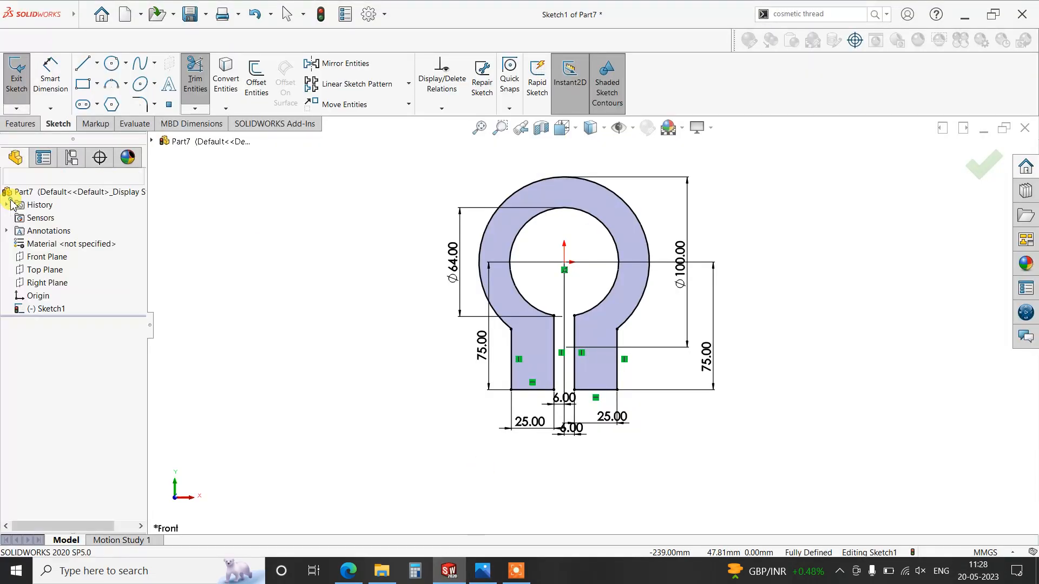
- Extrude the split ring profile with a Blind depth of 15+10+15 (40 mm) in the reversed direction
left_click(11, 126)
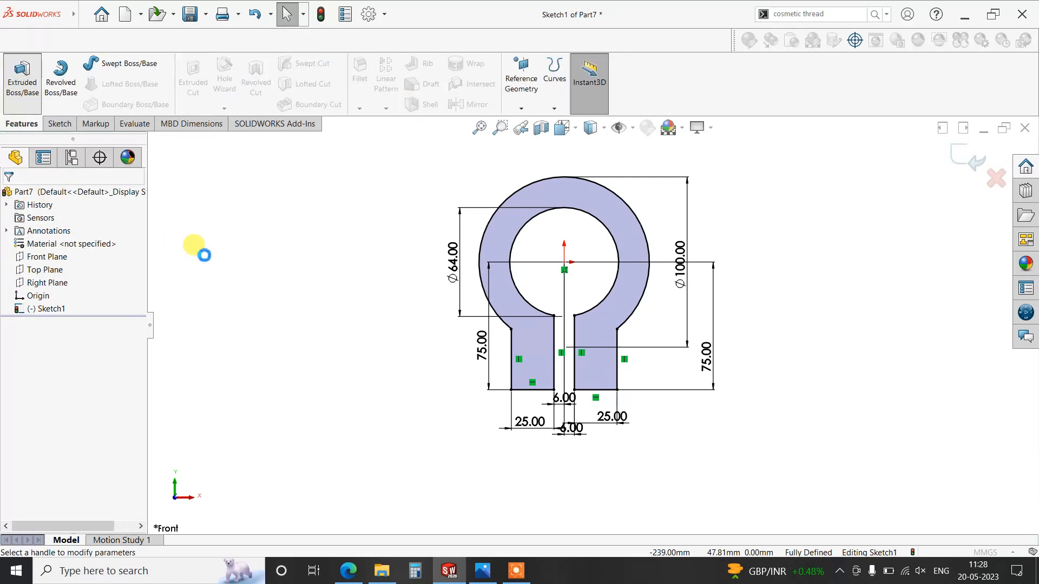
left_click(78, 272)
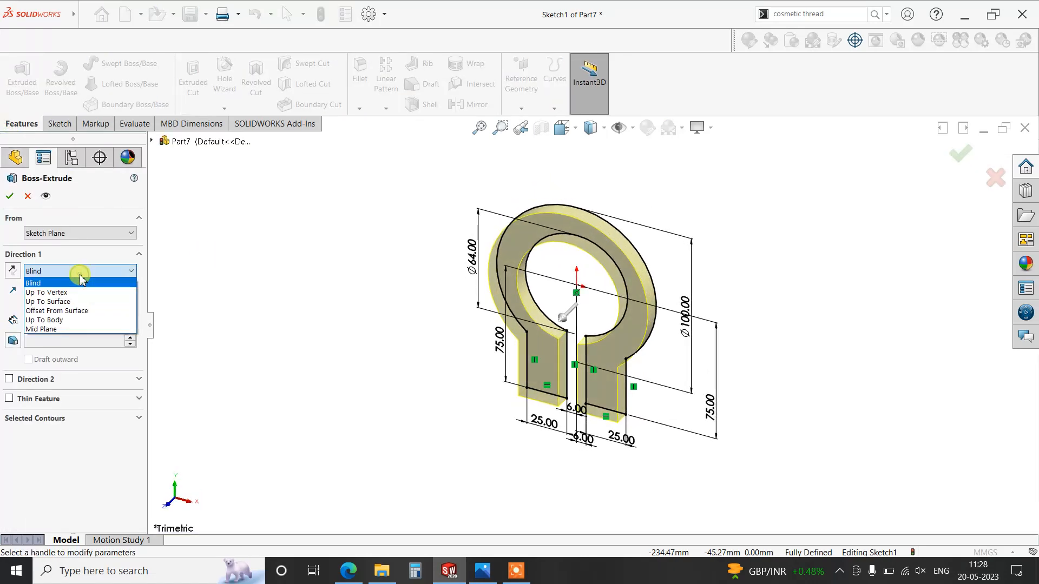
left_click(80, 279)
left_click(13, 271)
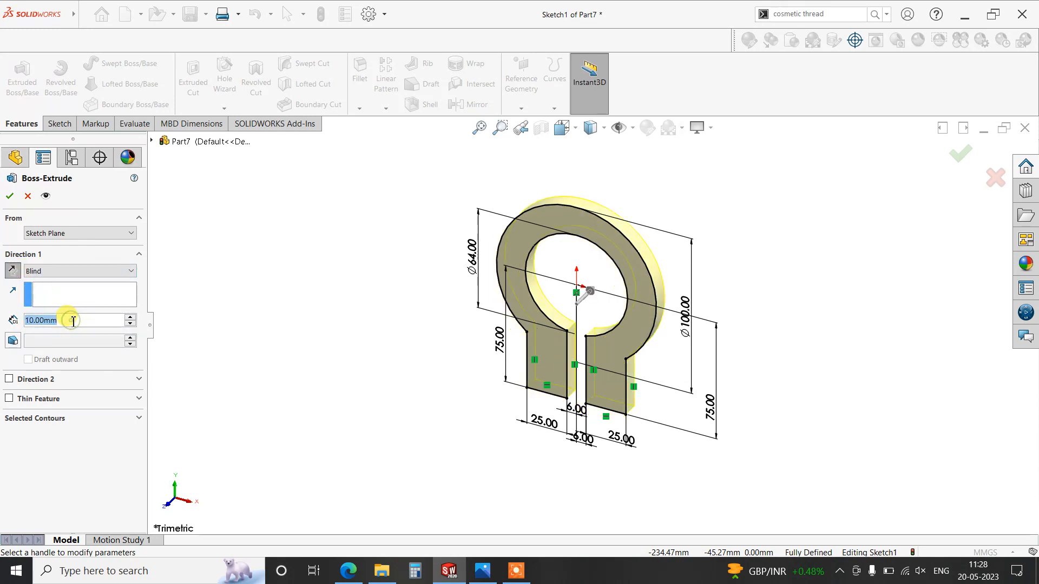
type("1")
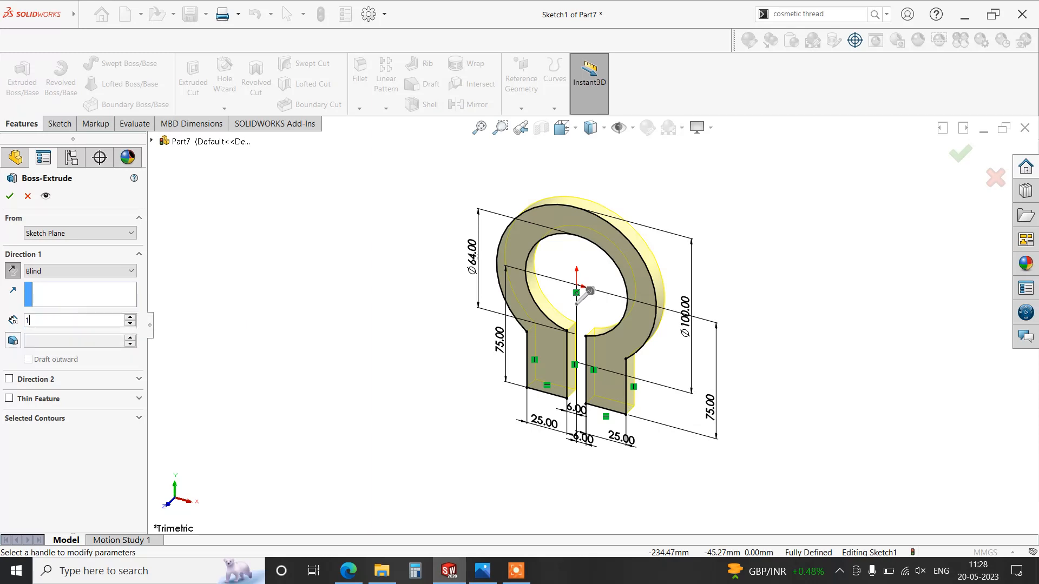
type("5+10")
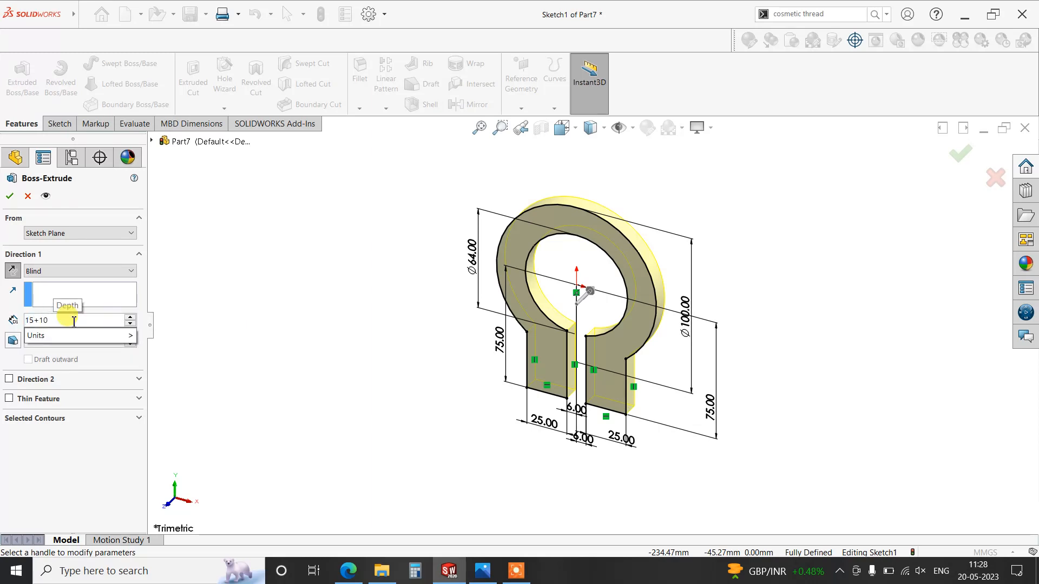
type("+15")
key("Return")
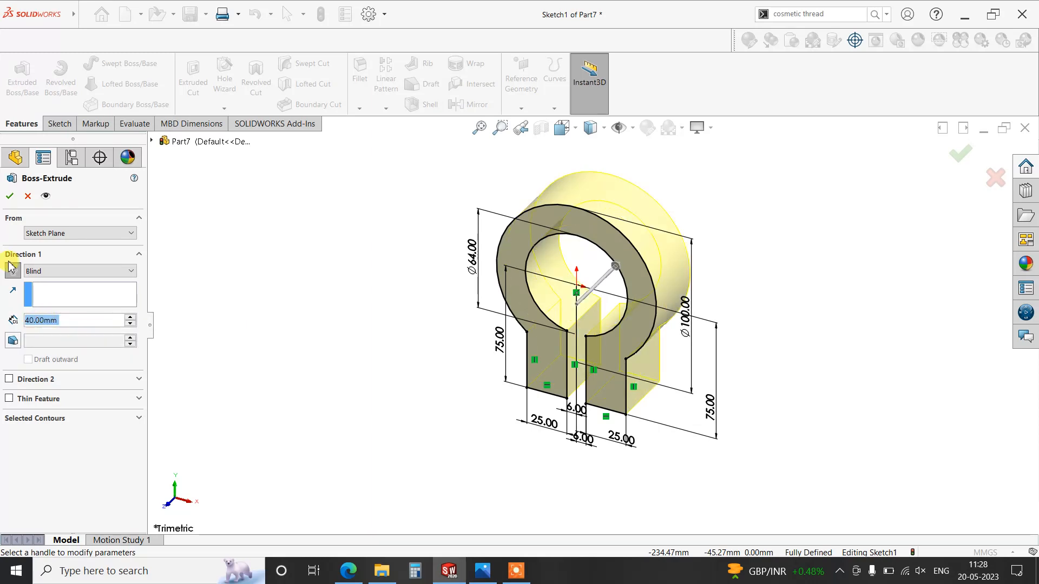
left_click(10, 197)
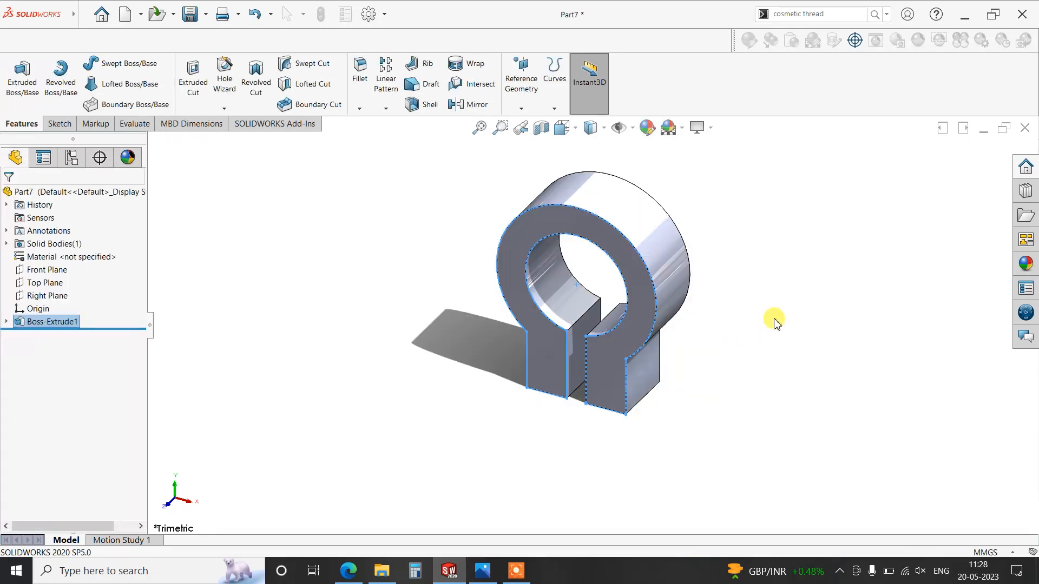
- Start a new sketch on the front face of the split ring, viewed normal to the face
scroll(798, 326, "up", 1)
scroll(776, 307, "down", 2)
left_click(680, 242)
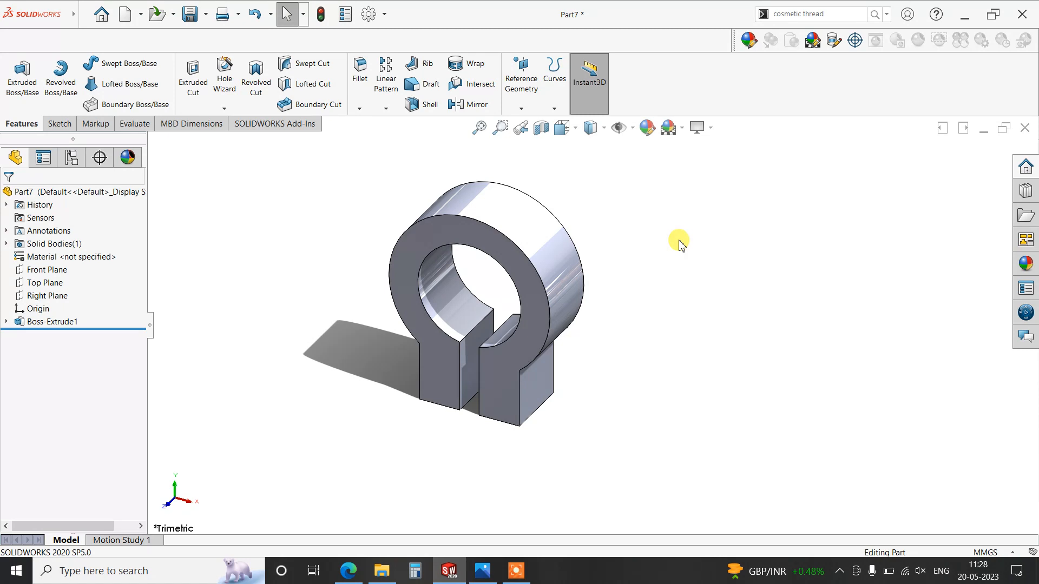
left_click(543, 315)
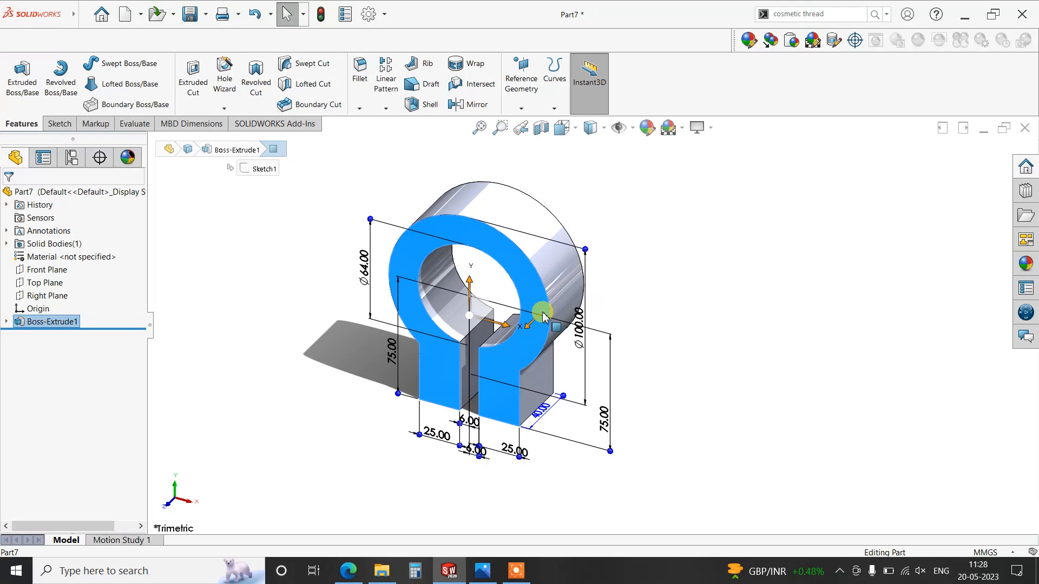
key("ctrl+8")
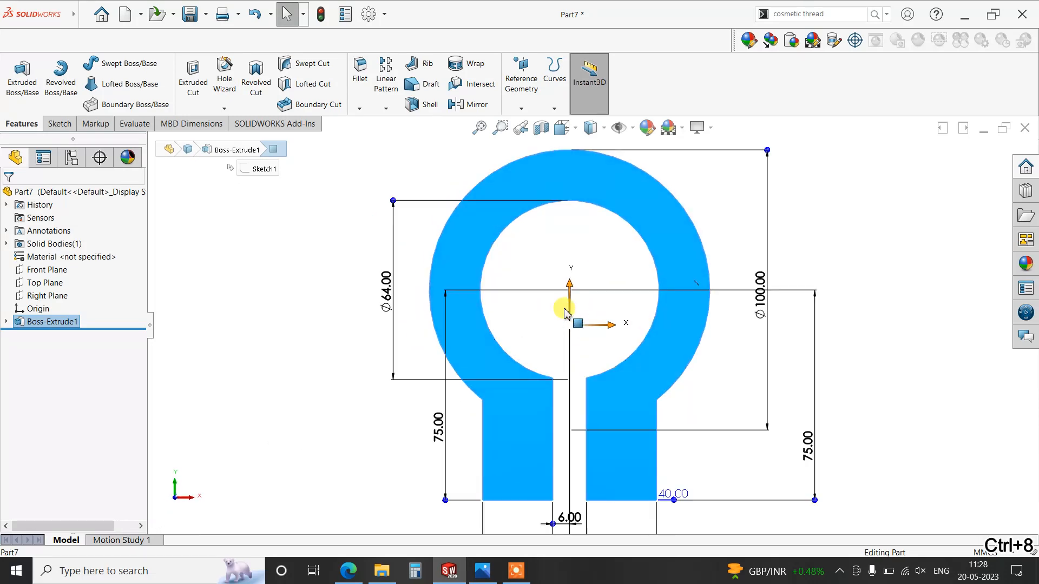
scroll(854, 293, "down", 3)
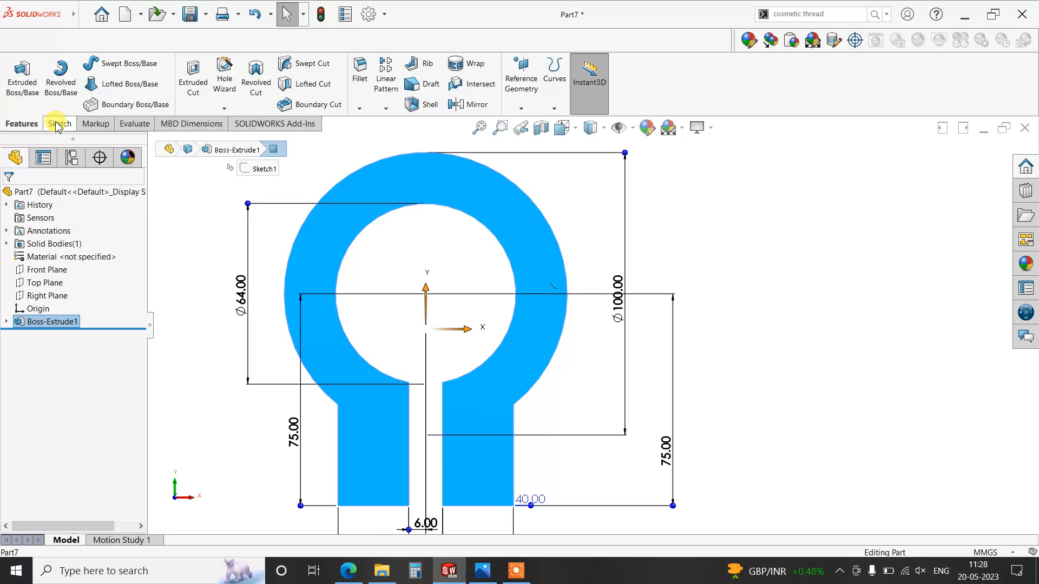
left_click(58, 123)
left_click(23, 80)
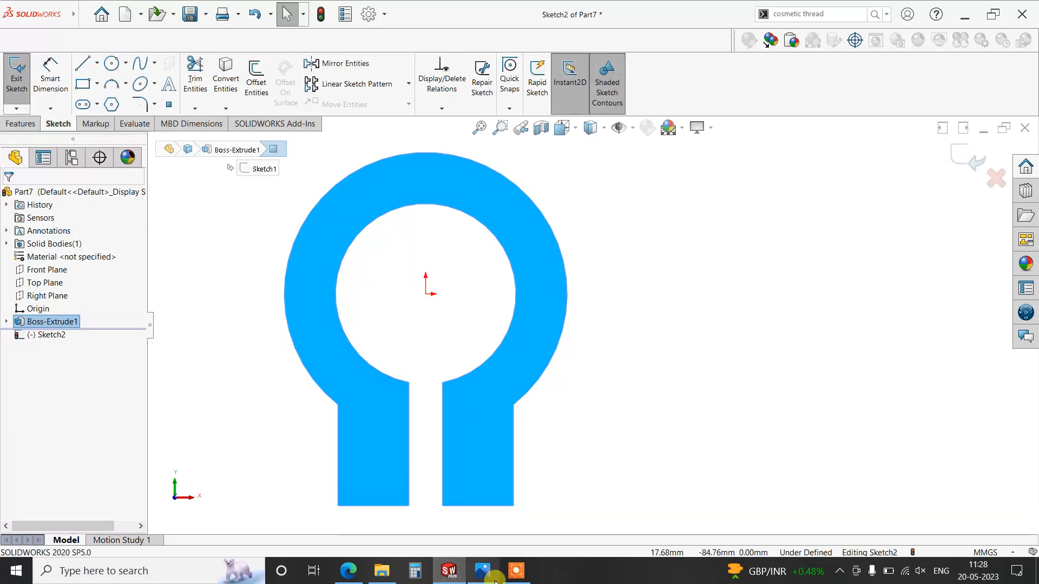
- Check hqdefault.jpg, return to SOLIDWORKS and draw two concentric circles about 93 mm right of the origin and level with it, the outer about 15.7 mm in radius
left_click(493, 577)
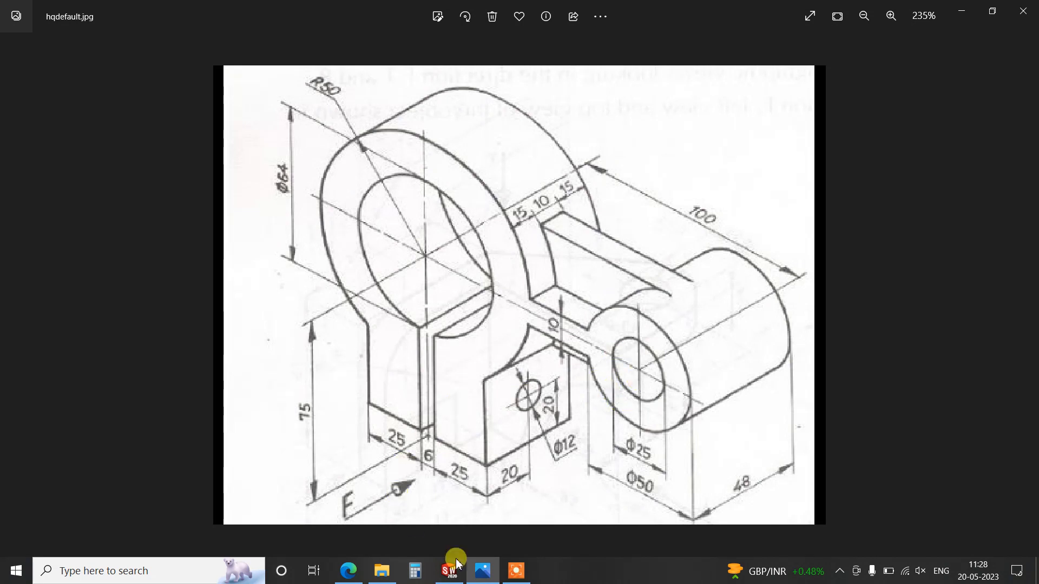
left_click(485, 572)
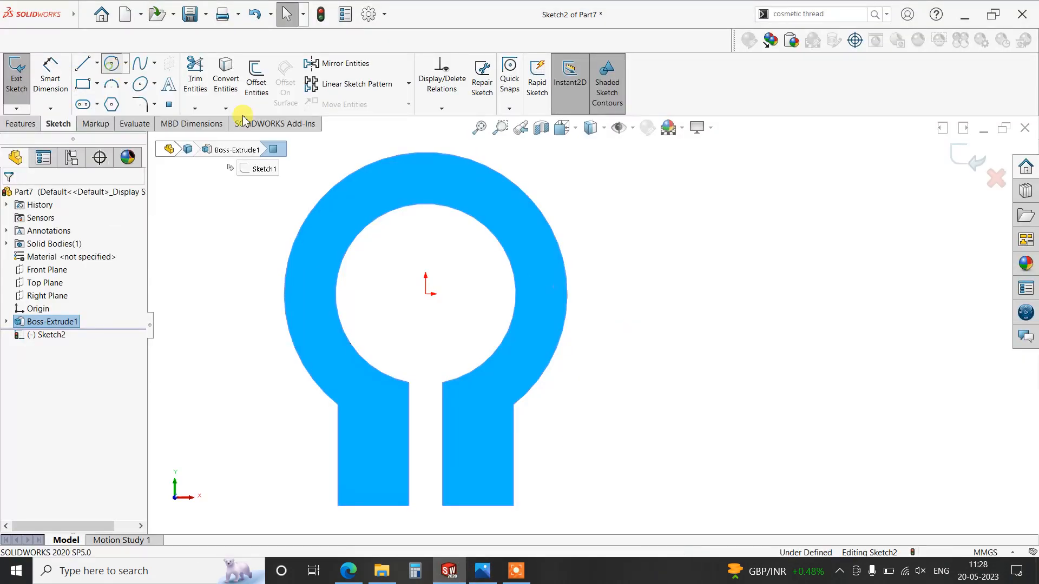
left_click(111, 67)
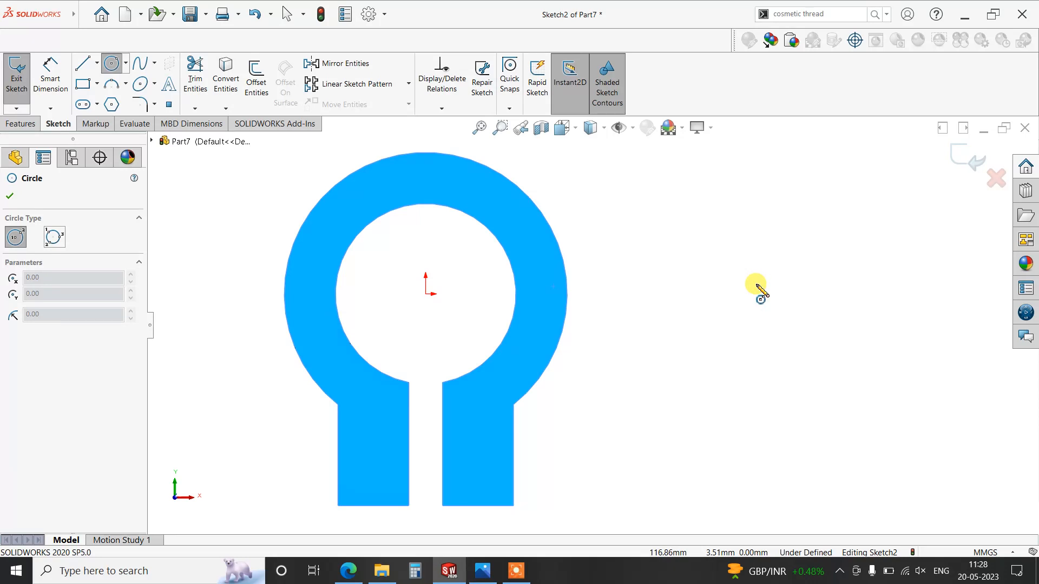
left_click(688, 294)
left_click(698, 337)
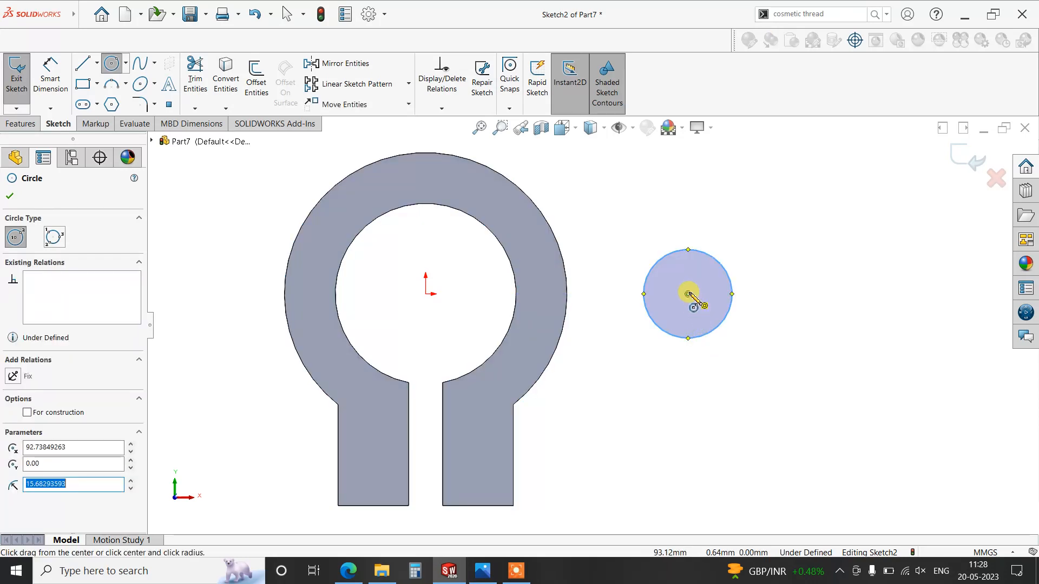
left_click(688, 294)
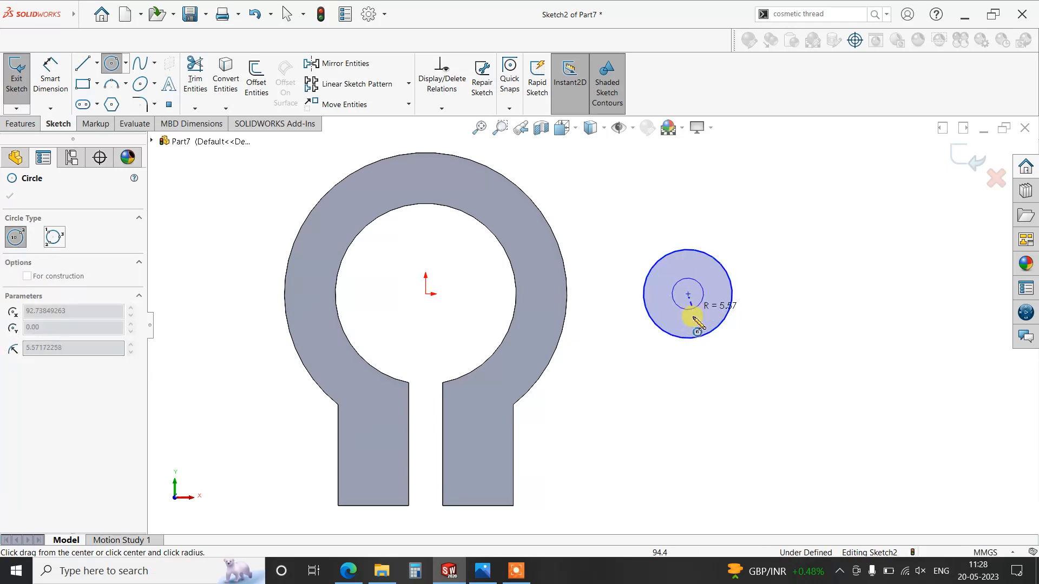
left_click(692, 319)
key("Escape")
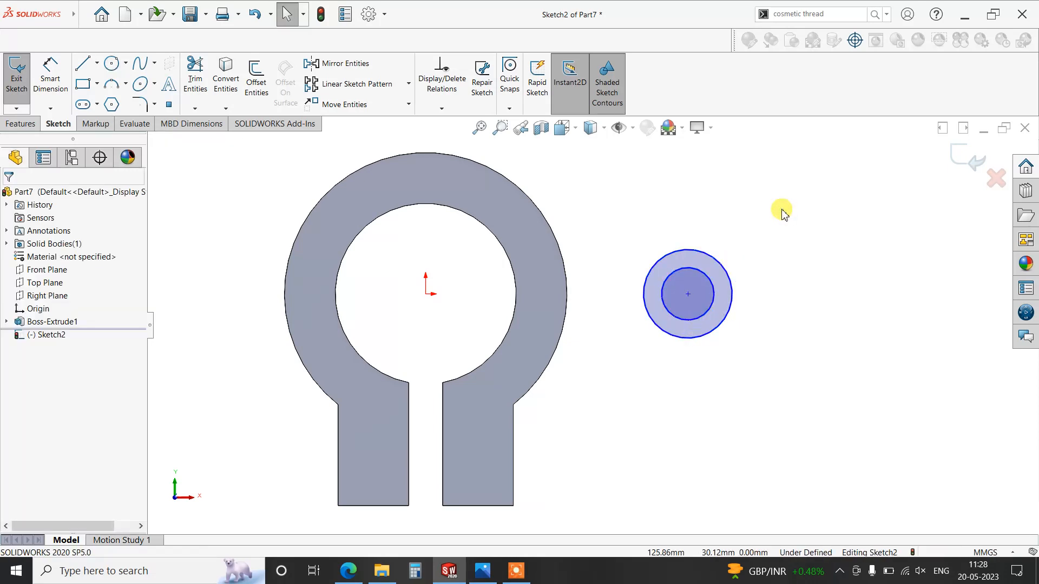
- Convert the ring's outer circular edge into a sketch arc with Convert Entities
scroll(774, 222, "down", 1)
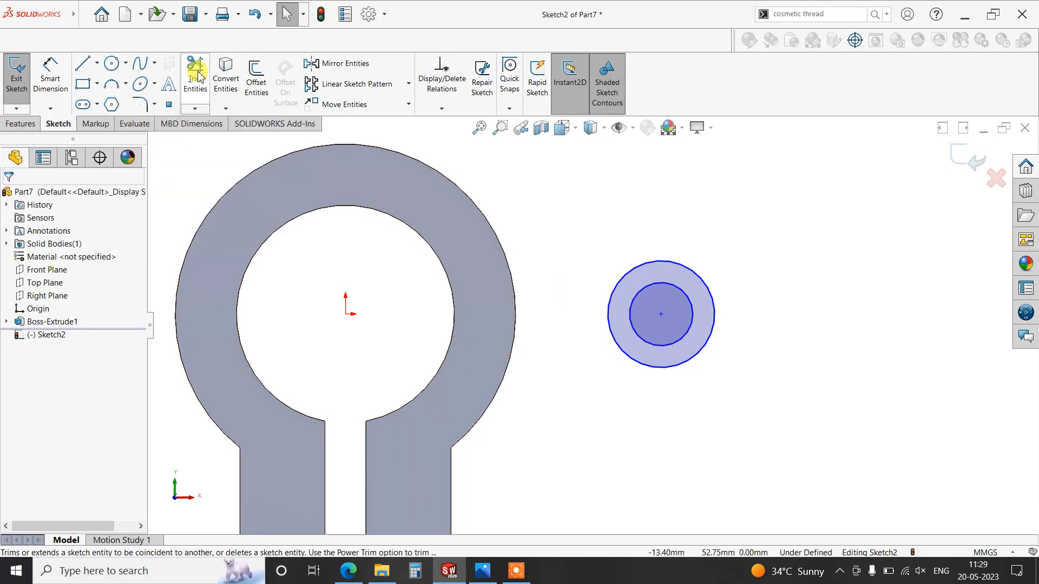
left_click(226, 75)
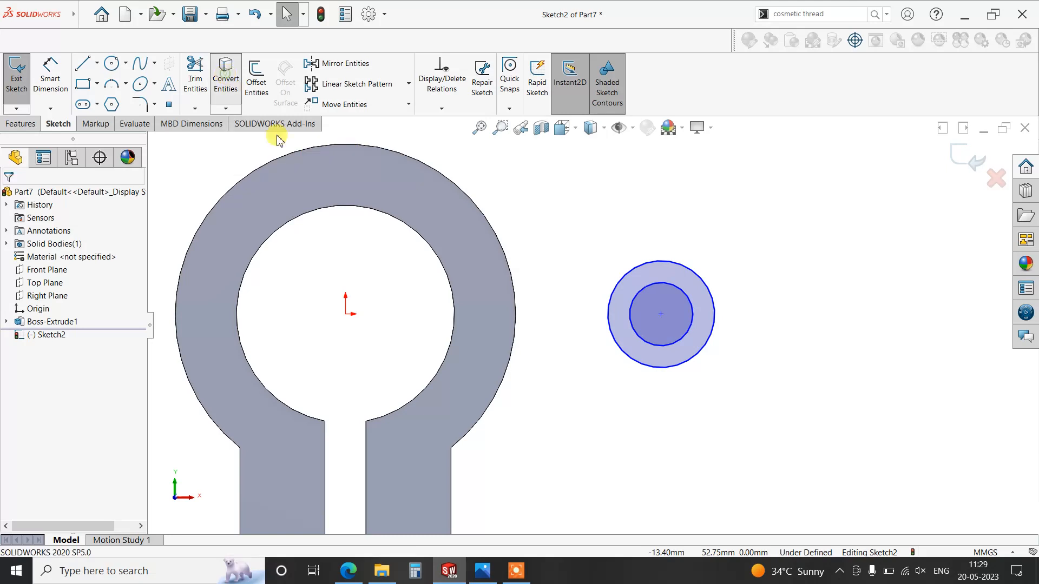
left_click(453, 184)
left_click(10, 197)
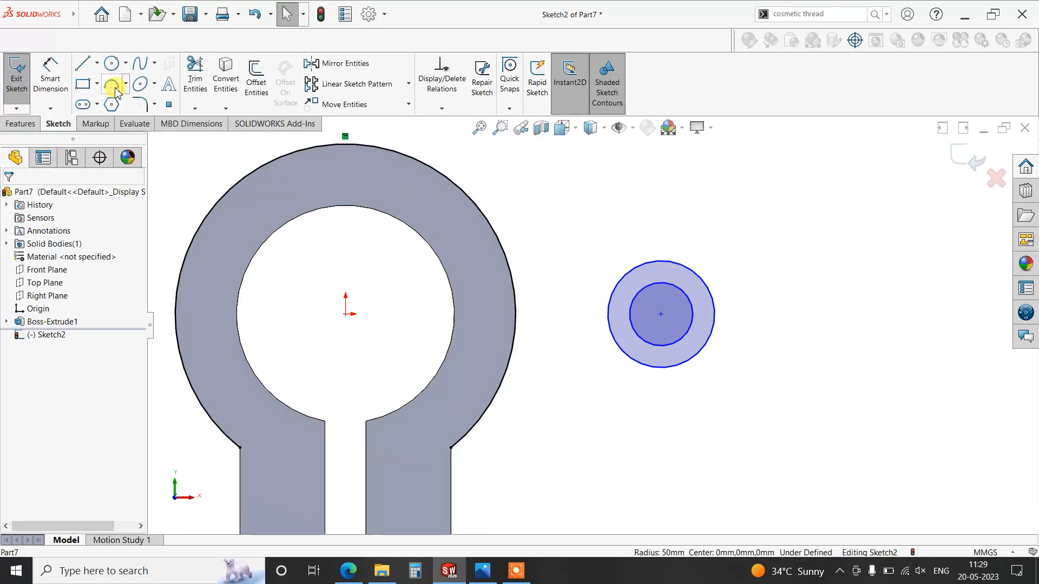
- Draw a corner rectangle about 45 mm by 16.5 mm for the arm, spanning from inside the ring's right side into the boss circles
left_click(89, 86)
left_click(488, 272)
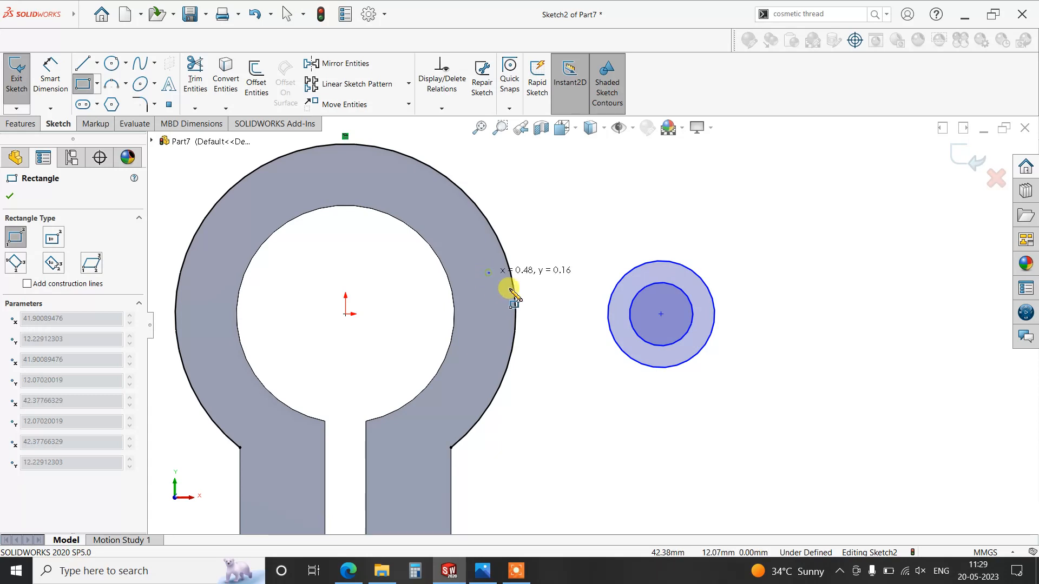
left_click(643, 328)
key("Escape")
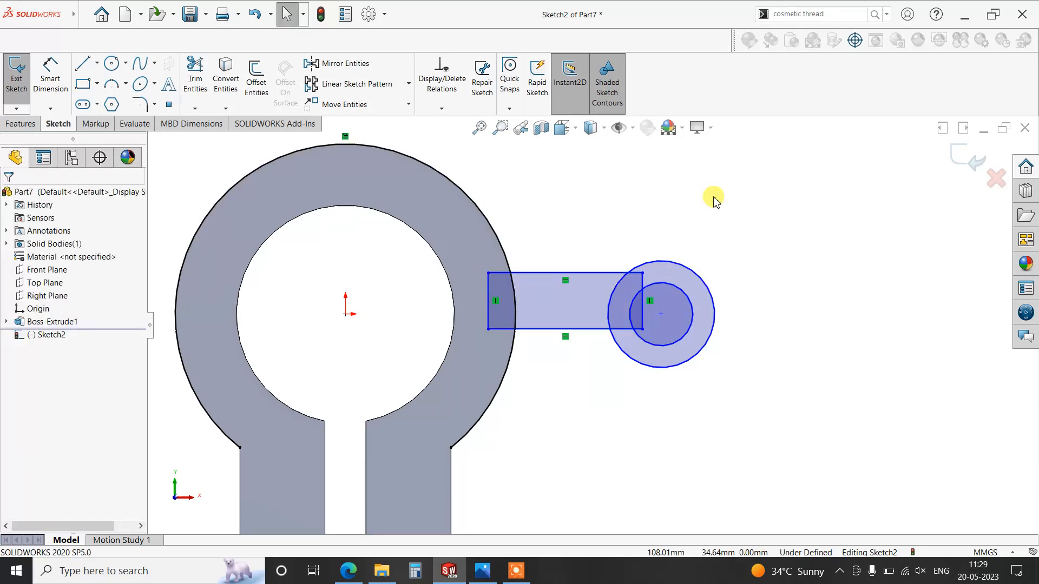
- Dimension the arm rectangle's lower edge 5 mm below the origin
left_click(45, 86)
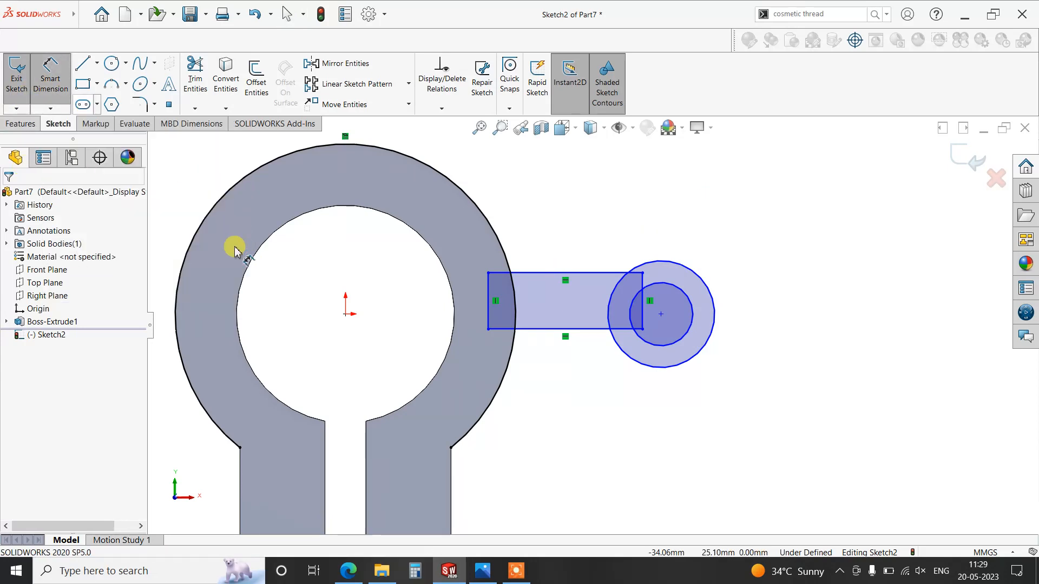
left_click(346, 314)
left_click(527, 329)
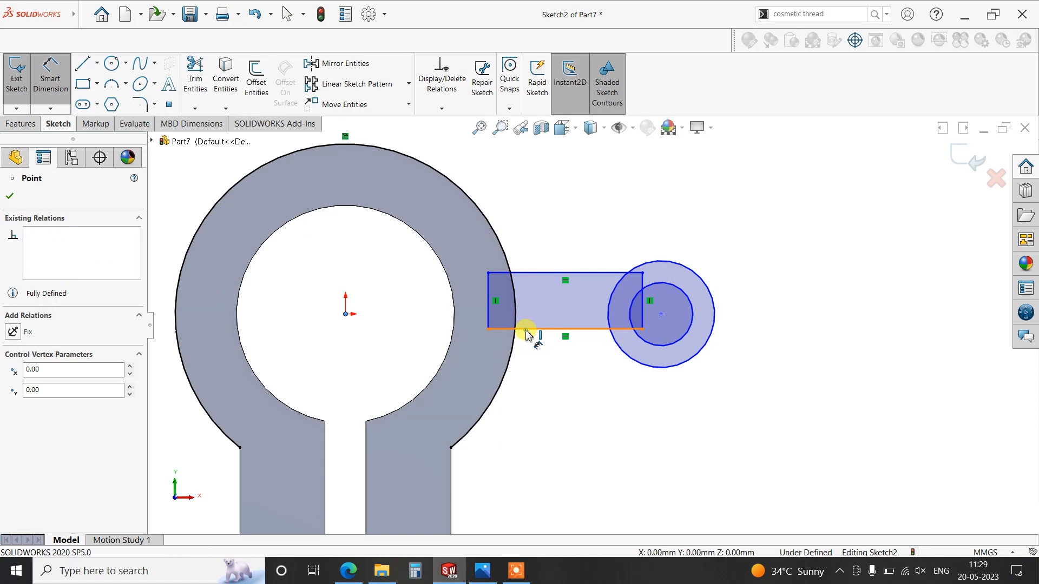
left_click(799, 336)
key("Return")
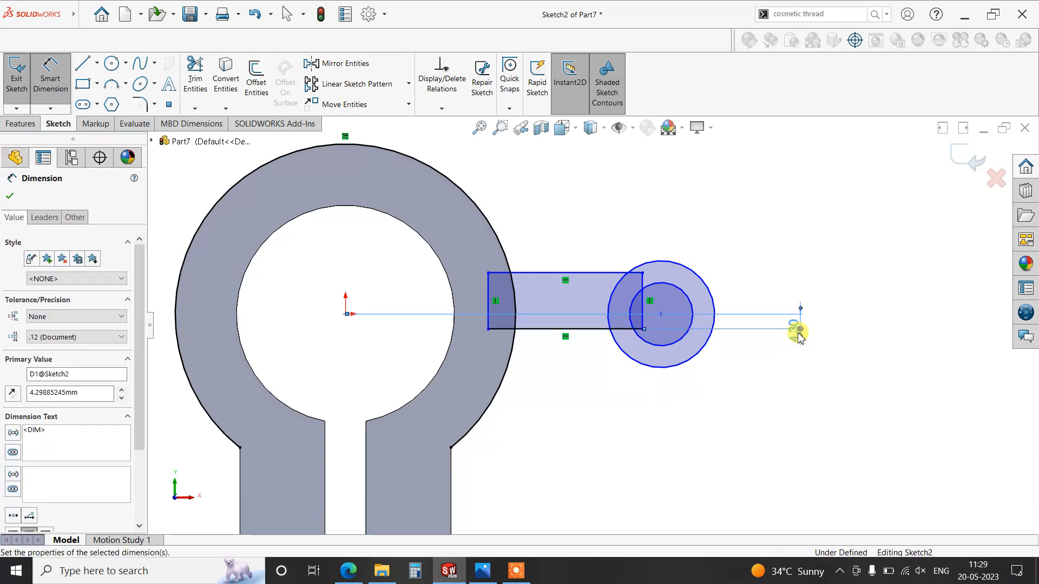
- Dimension the arm rectangle's upper edge 5 mm above the origin and move that dimension farther out, clear of the boss
left_click(347, 315)
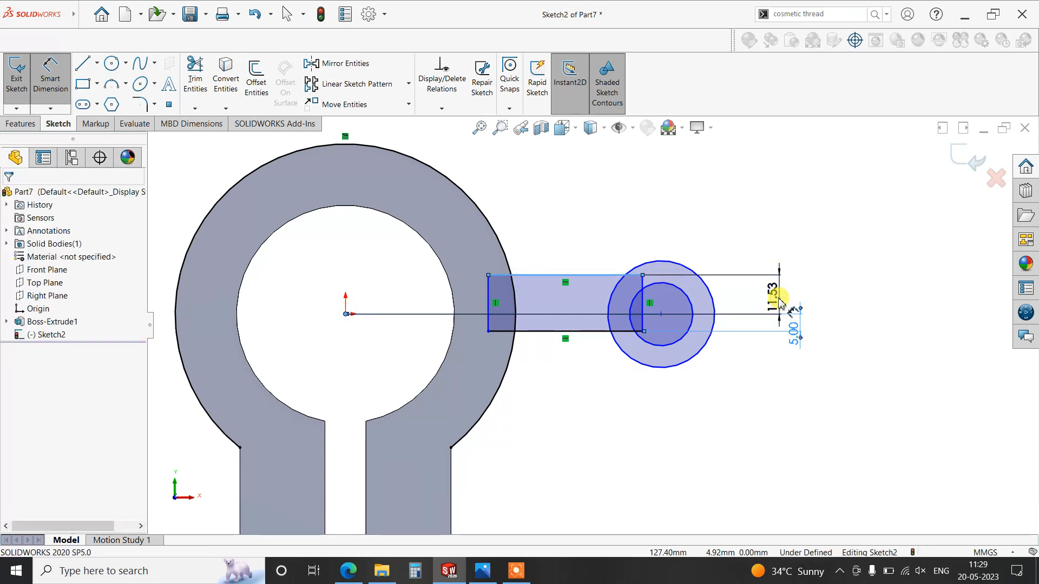
left_click(780, 302)
key("Return")
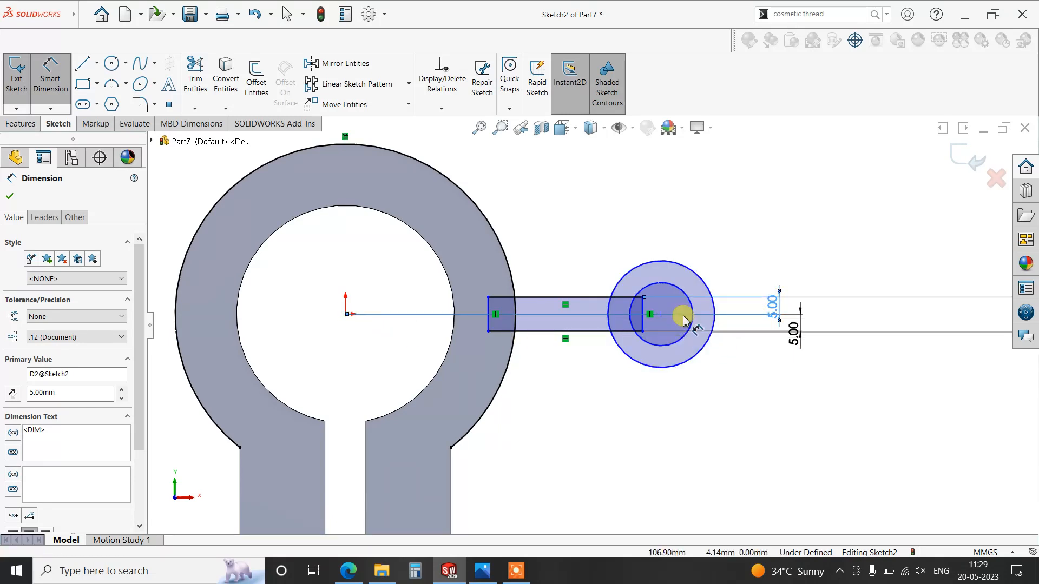
key("Escape")
left_click(661, 315)
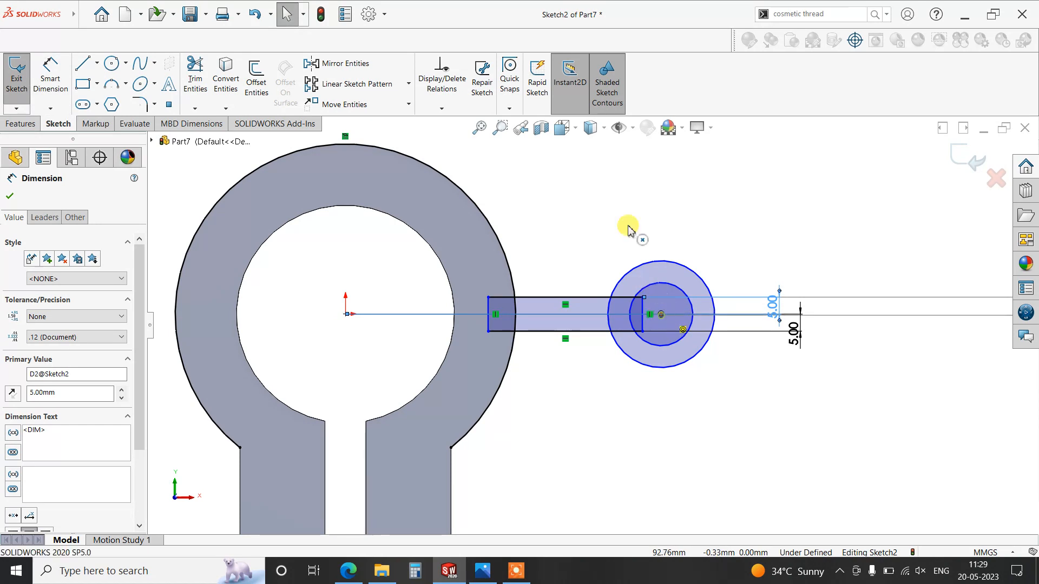
left_click(555, 205)
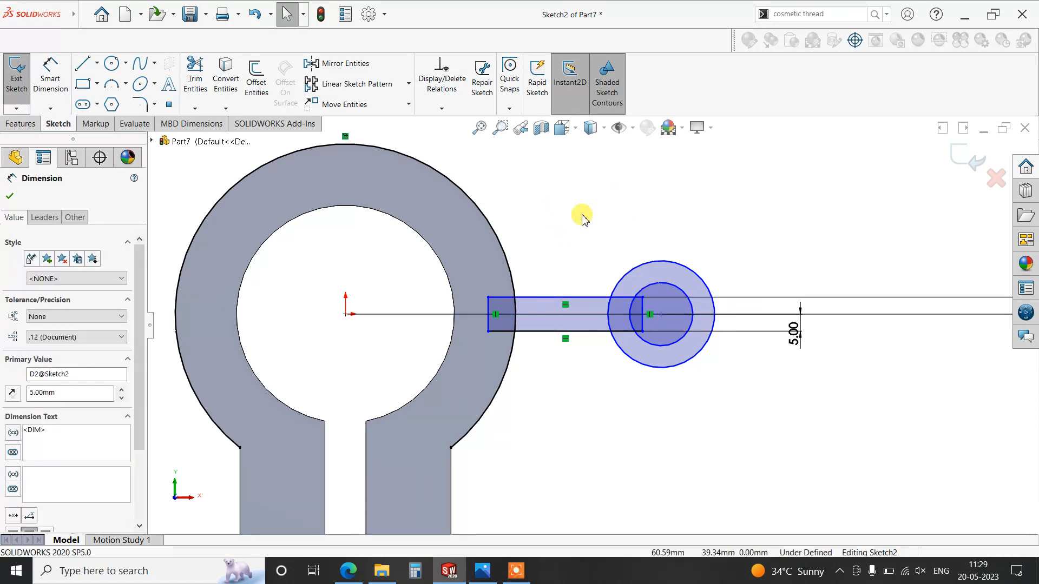
scroll(625, 231, "up", 1)
- Dimension the horizontal distance from the origin to the boss circle's centre as 100 mm
left_click(50, 75)
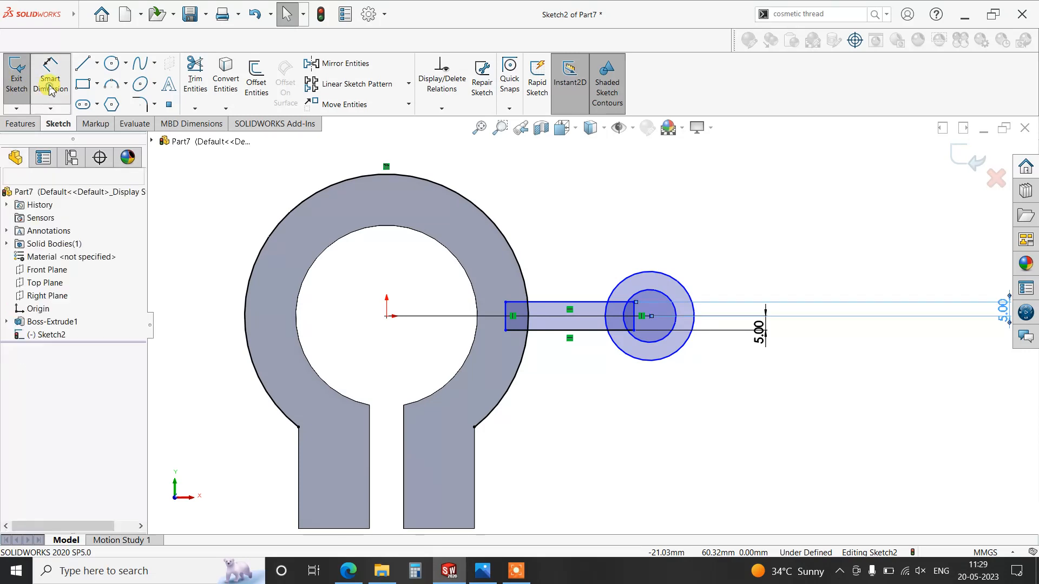
left_click(386, 317)
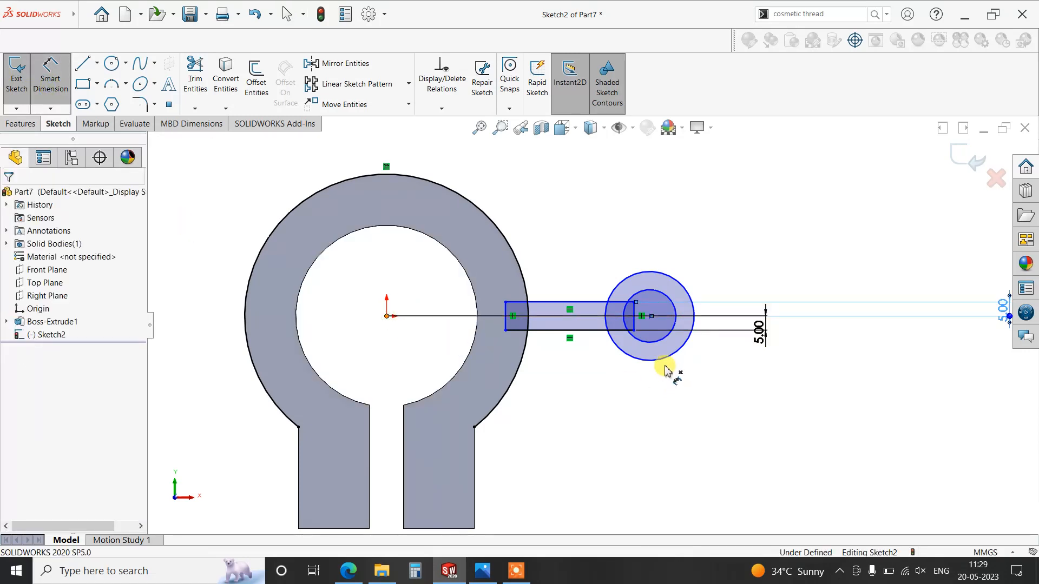
scroll(547, 187, "up", 2)
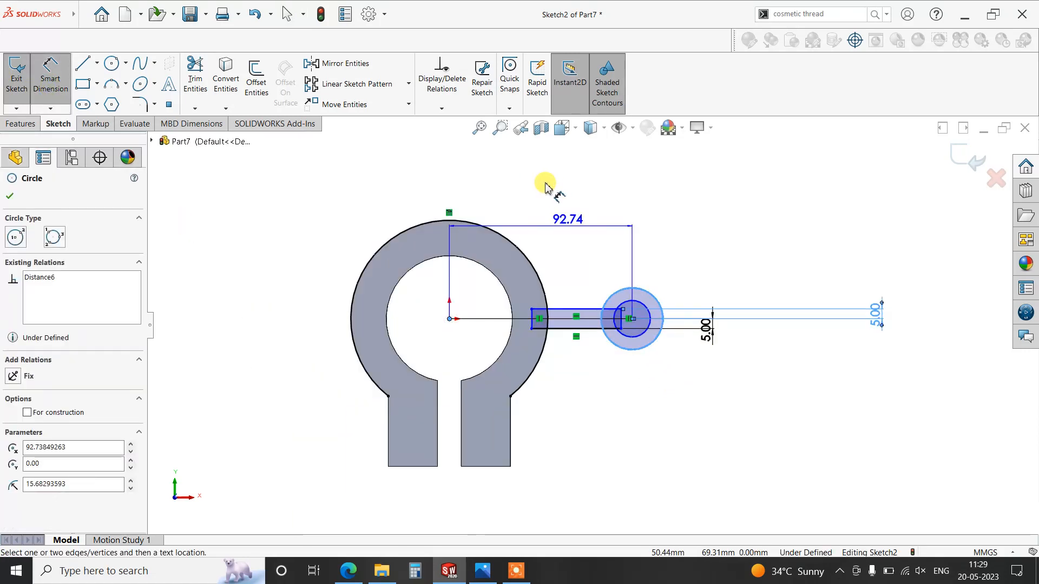
left_click(536, 188)
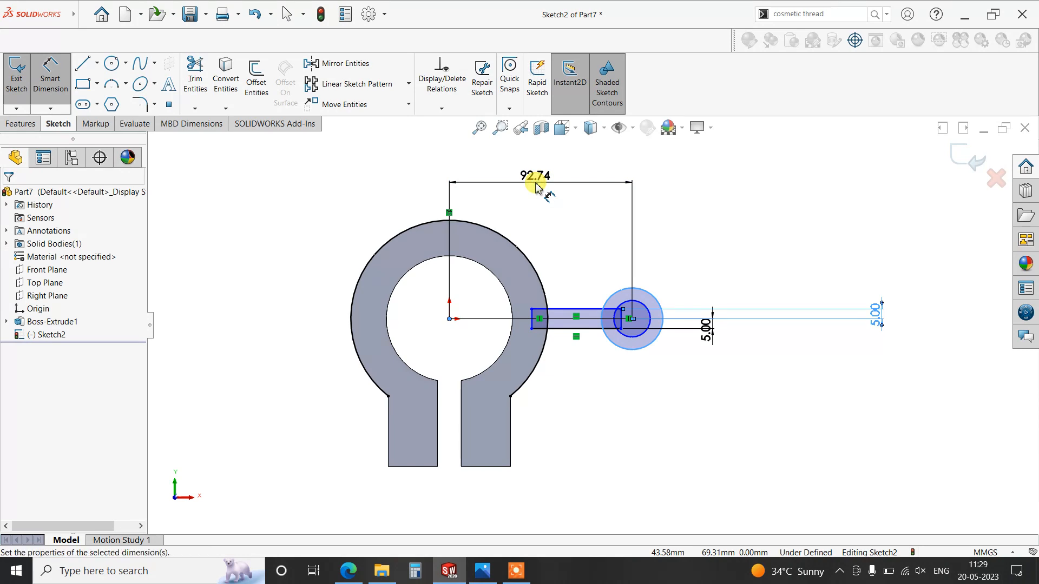
type("100")
key("Return")
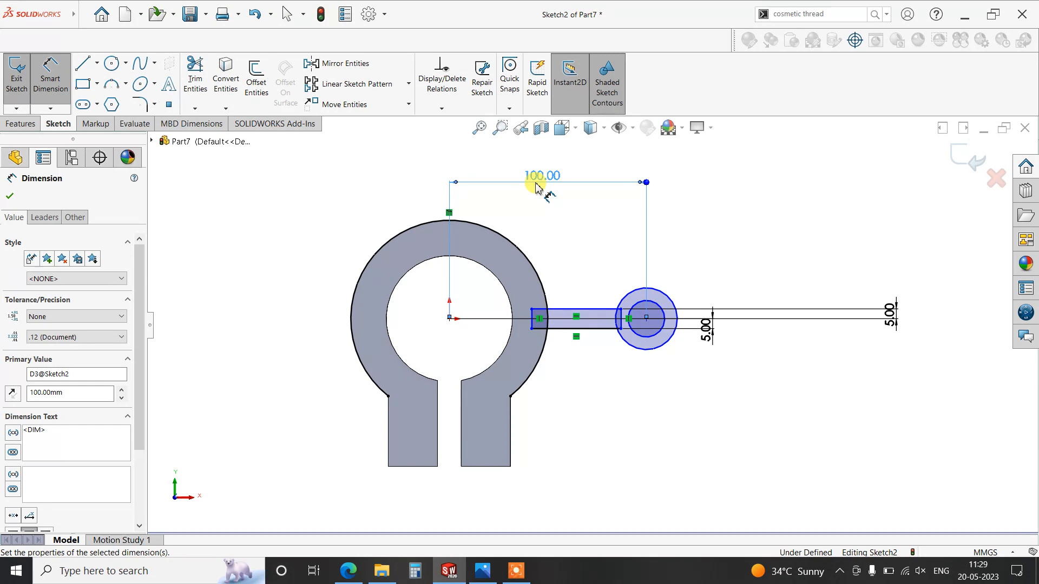
- Set the boss's outer circle diameter to 50 mm
scroll(655, 274, "down", 3)
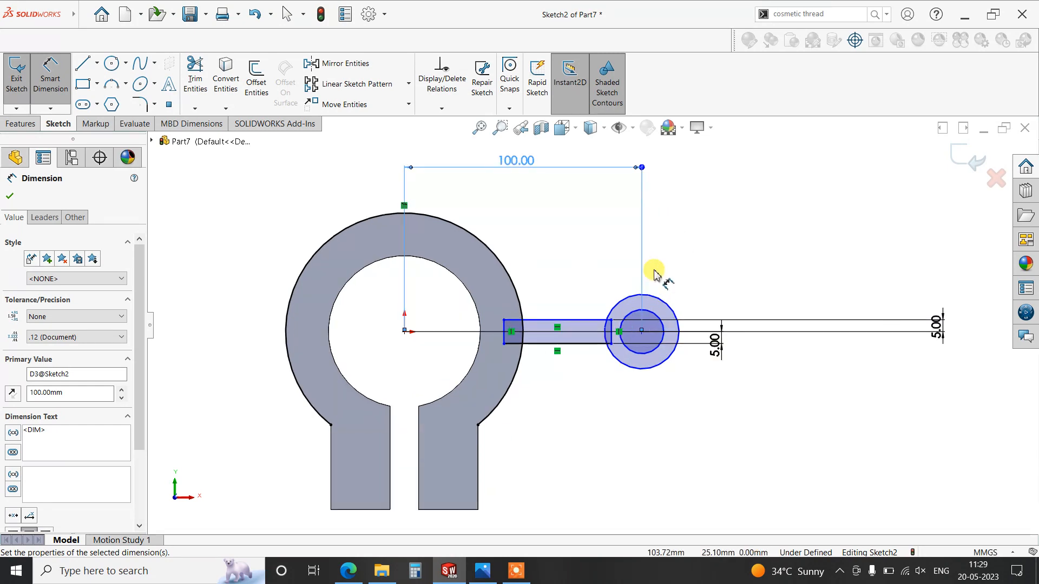
left_click(667, 329)
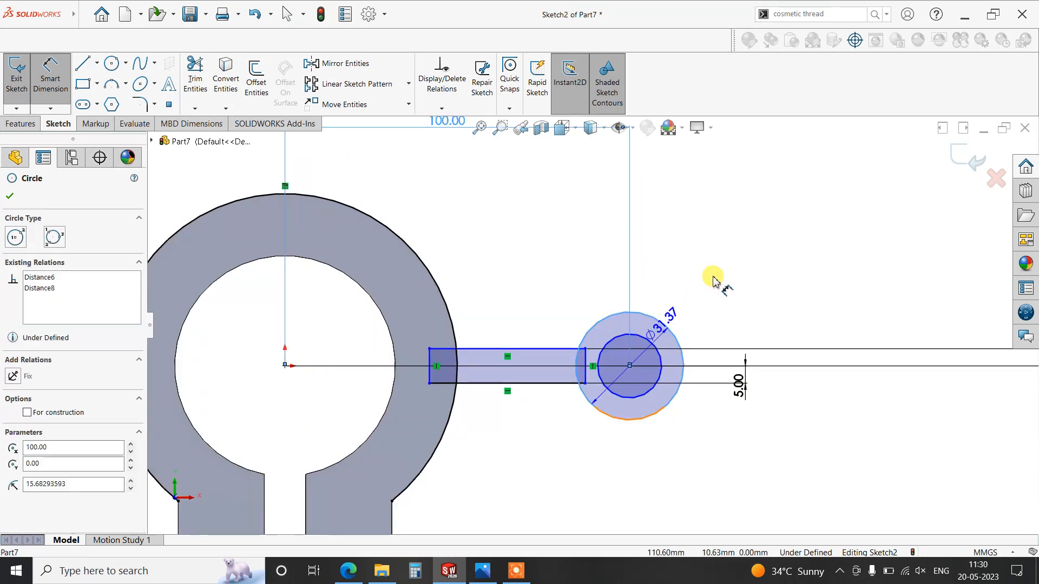
left_click(713, 281)
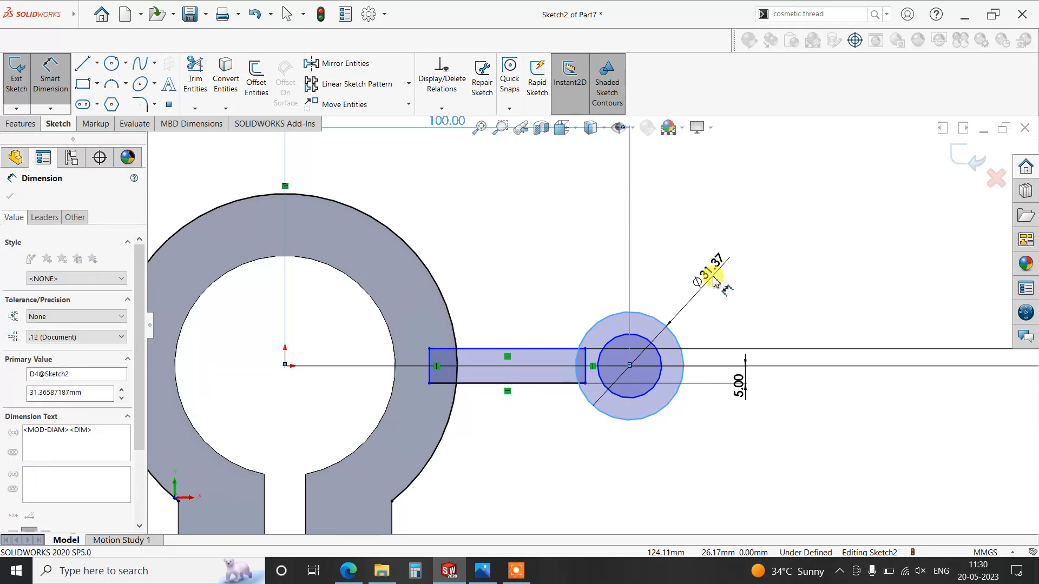
key("Return")
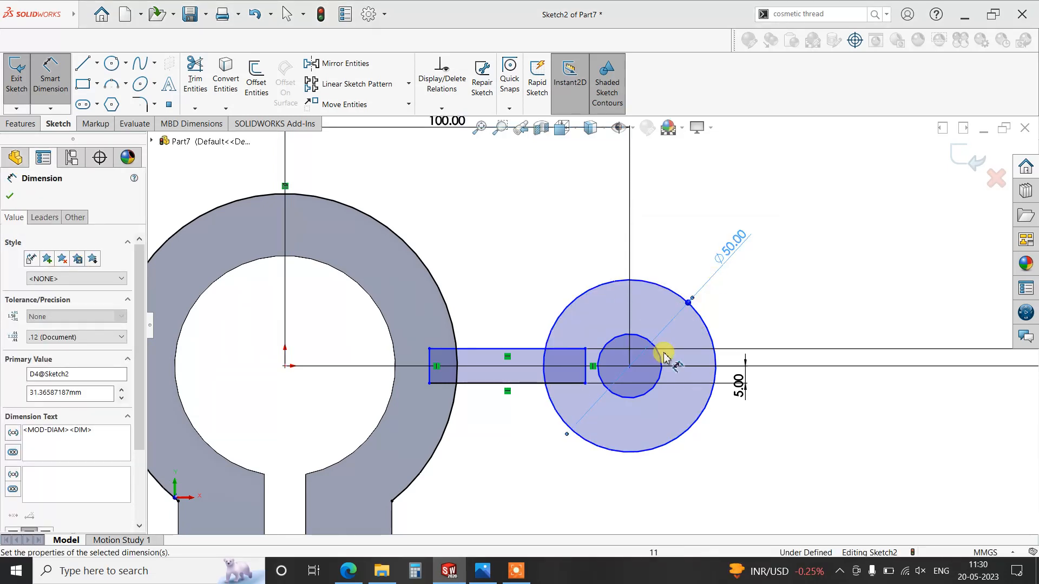
- Set the boss's inner circle diameter to 25 mm and finish dimensioning
left_click(713, 509)
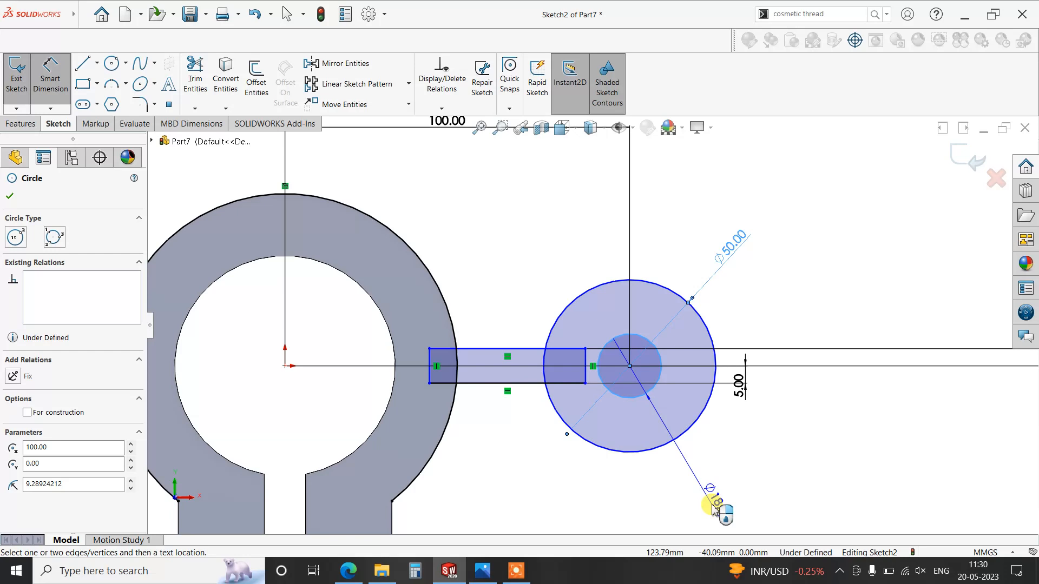
left_click(713, 508)
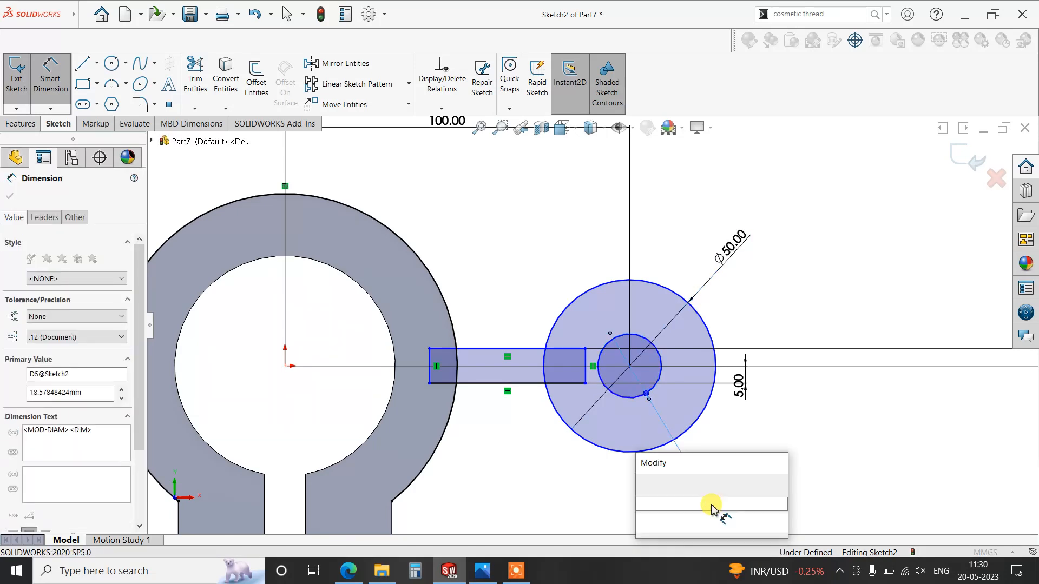
type("25")
key("Return")
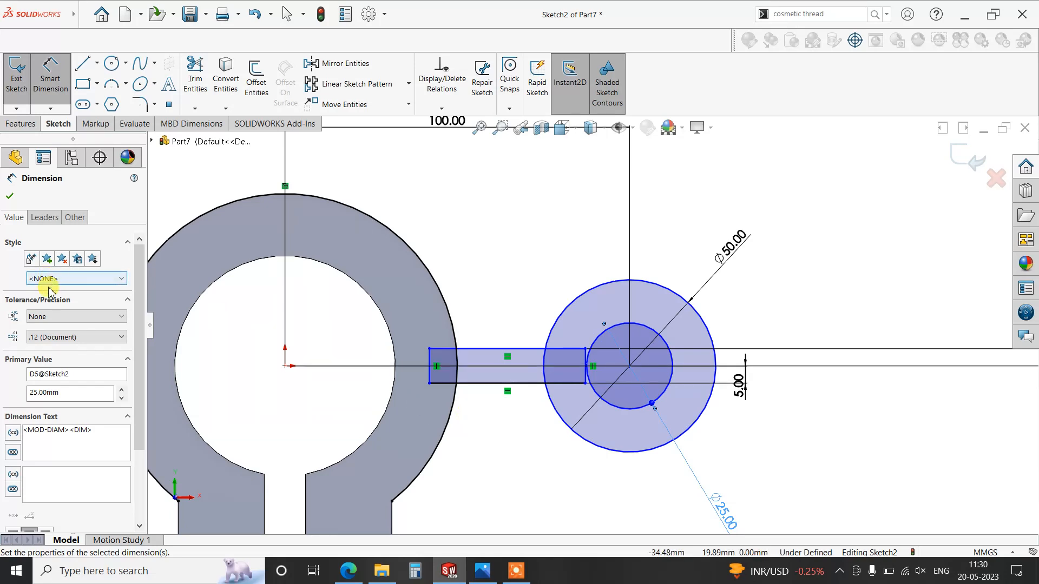
left_click(11, 198)
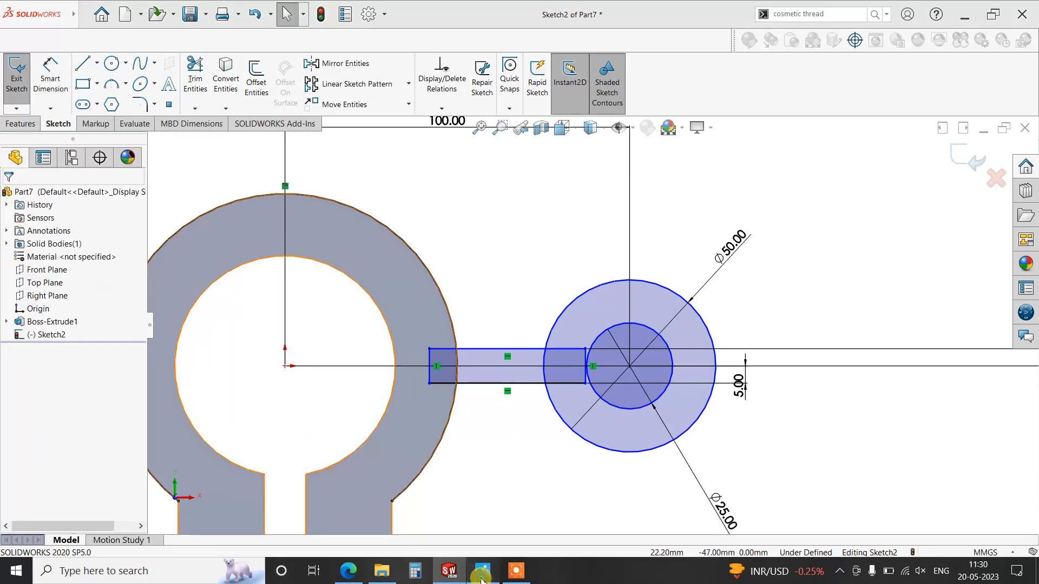
- Check hqdefault.jpg, return to SOLIDWORKS and power-trim the rectangle's overlapping ends, the boss arc inside the arm and the ring arc outside it
key("alt+Tab")
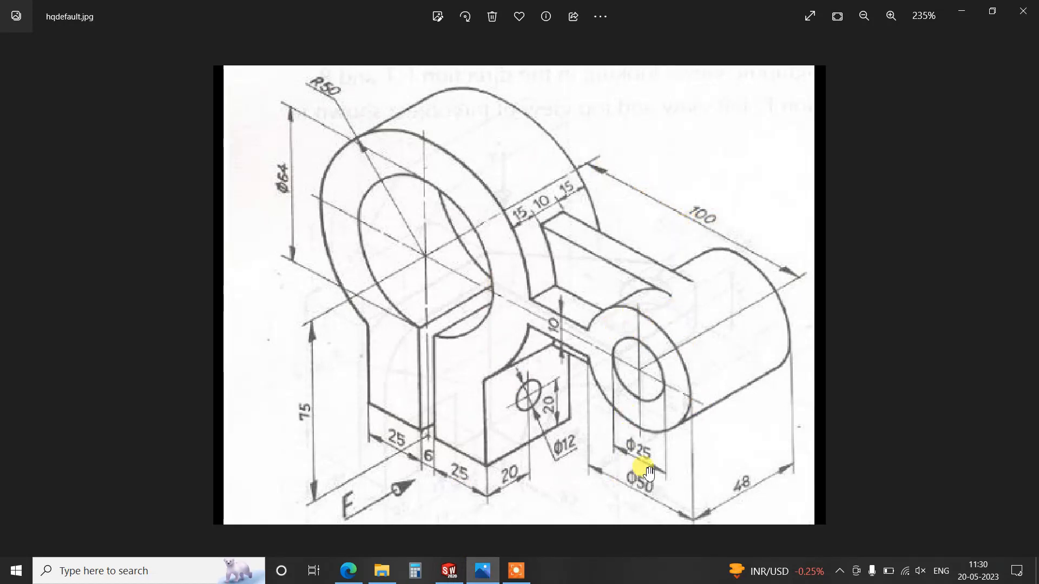
left_click(450, 571)
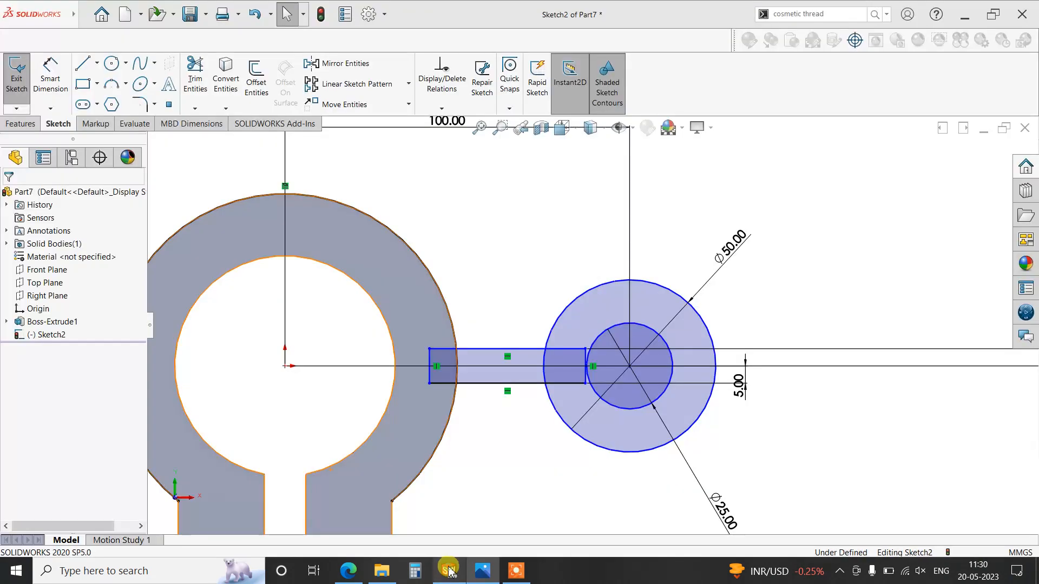
left_click(195, 73)
mouse_move(438, 351)
left_mouse_down()
mouse_move(433, 385)
mouse_move(424, 362)
mouse_move(457, 302)
mouse_move(456, 466)
left_mouse_up()
mouse_move(557, 330)
left_mouse_down()
mouse_move(575, 387)
mouse_move(587, 348)
mouse_move(577, 391)
mouse_move(557, 359)
mouse_move(538, 366)
left_mouse_up()
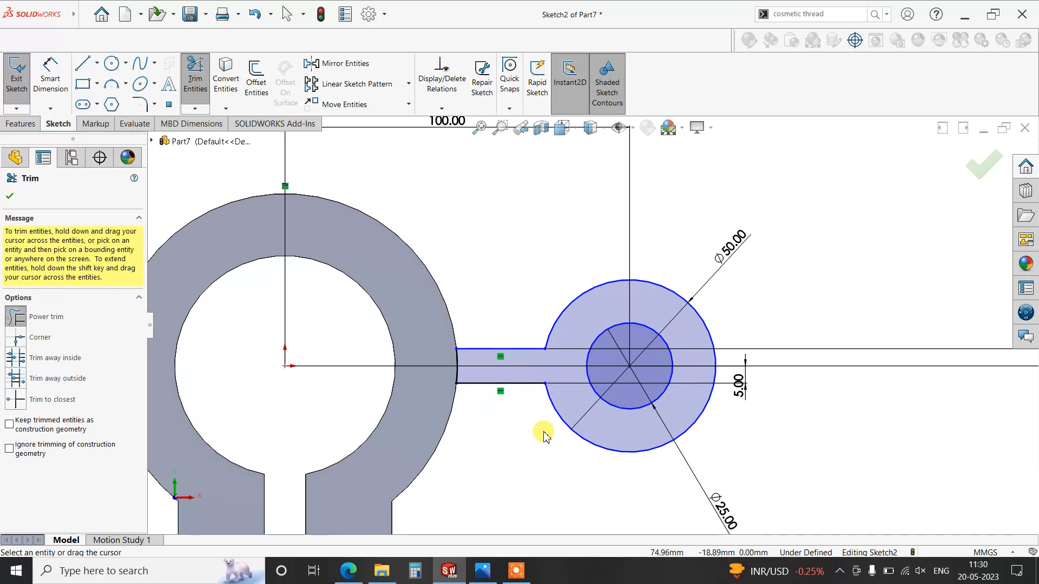
middle_click_drag(544, 431, 512, 466)
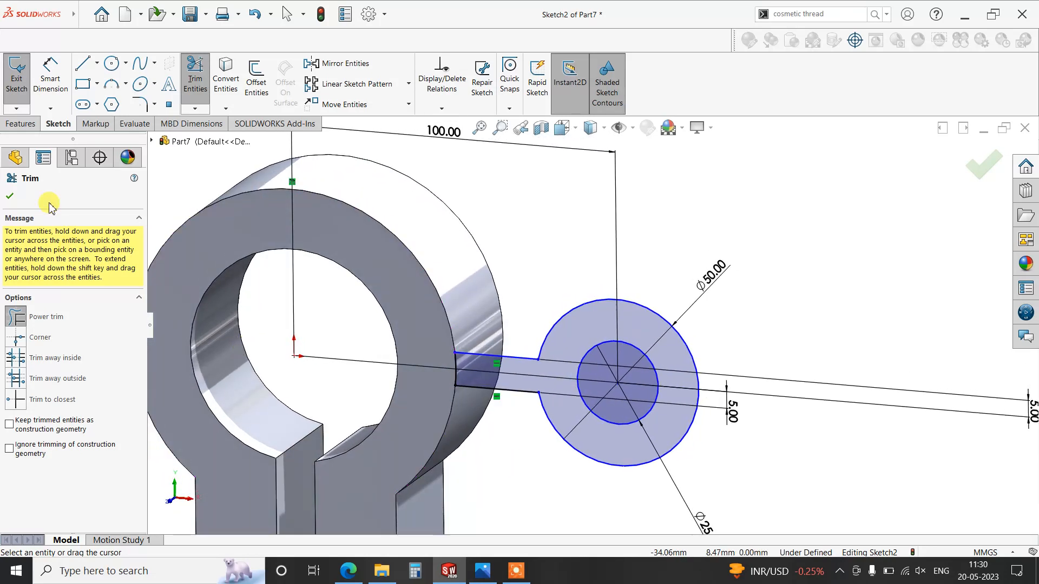
left_click(11, 196)
- Extrude the arm-and-boss profile as a Boss-Extrude with a Blind depth of 48 mm in the reversed direction
left_click(22, 124)
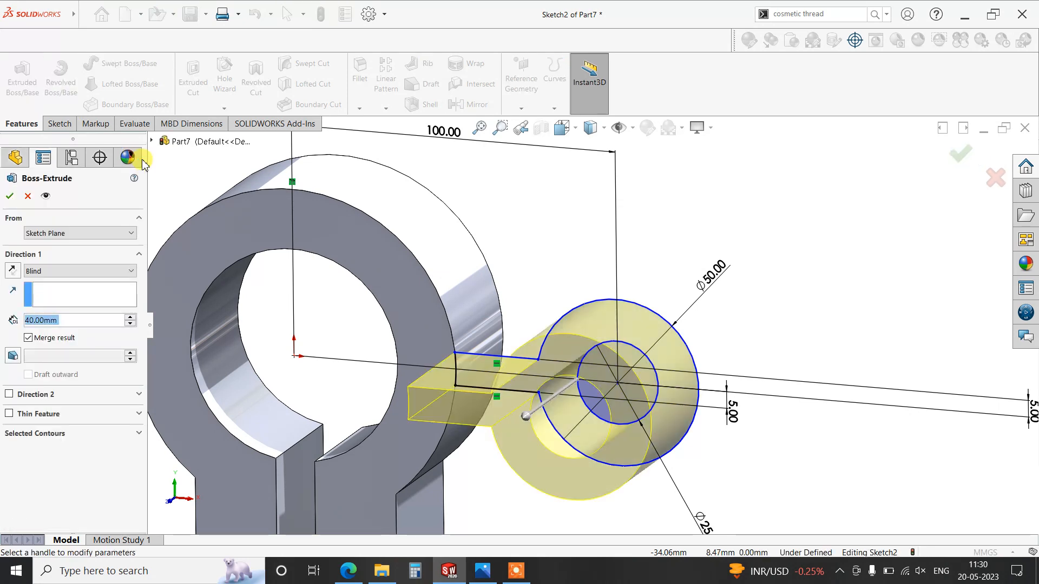
left_click(13, 271)
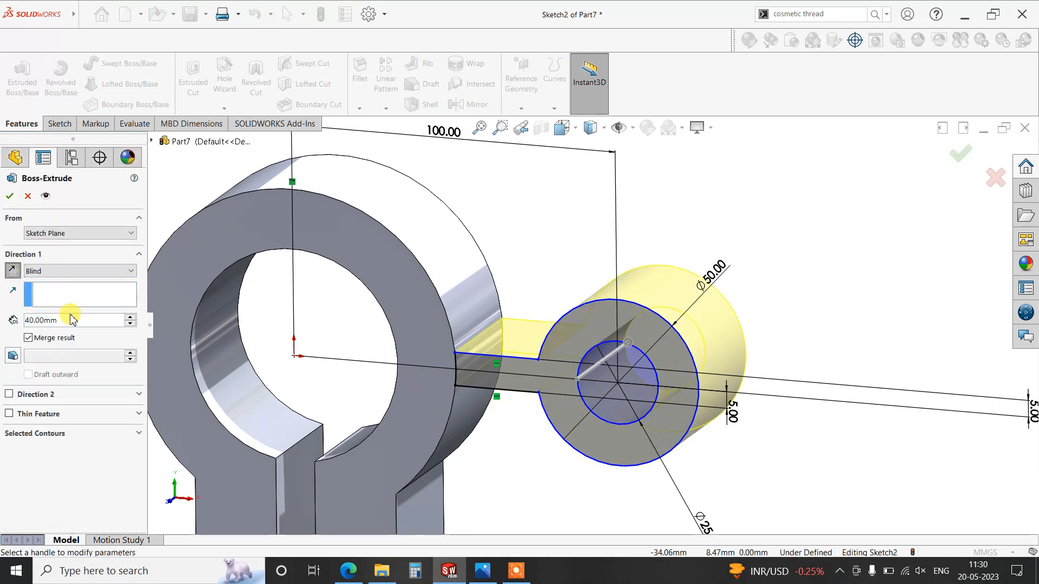
left_click(69, 319)
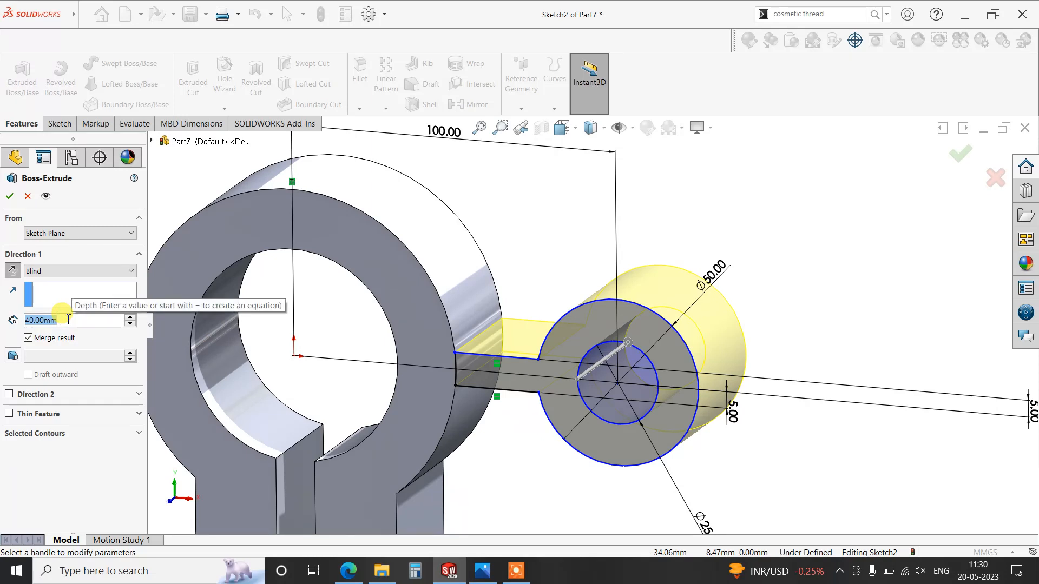
type("48")
key("Return")
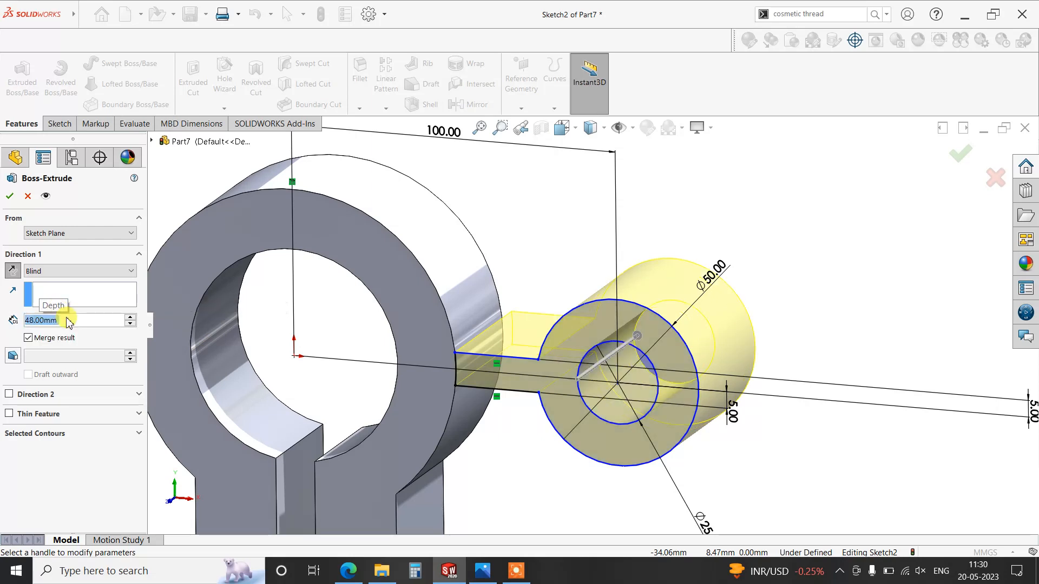
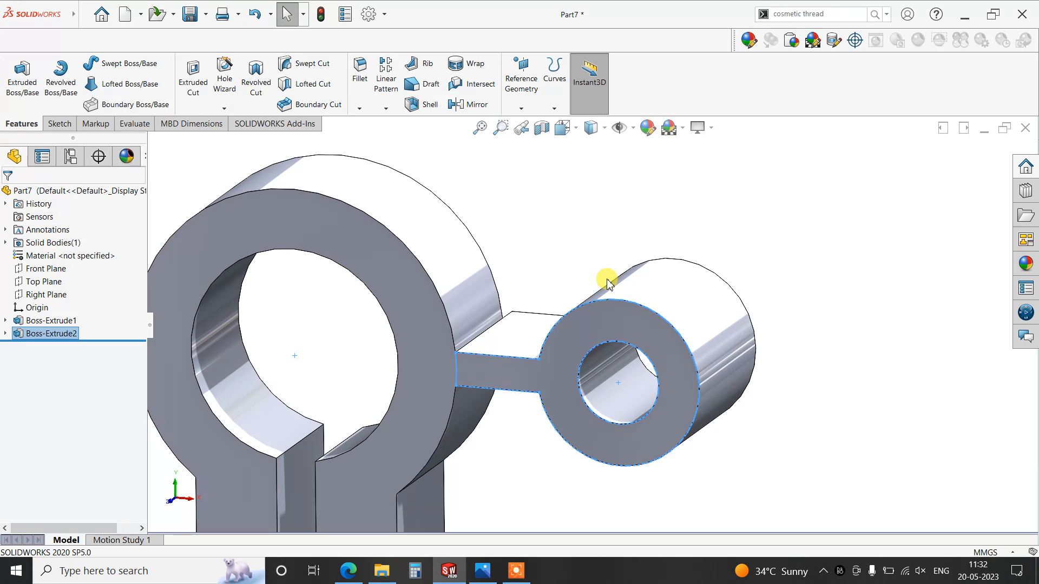
- Add 25 and 15 in Calculator, then check the rib dimensions in hqdefault.jpg and return to SOLIDWORKS
left_click(417, 572)
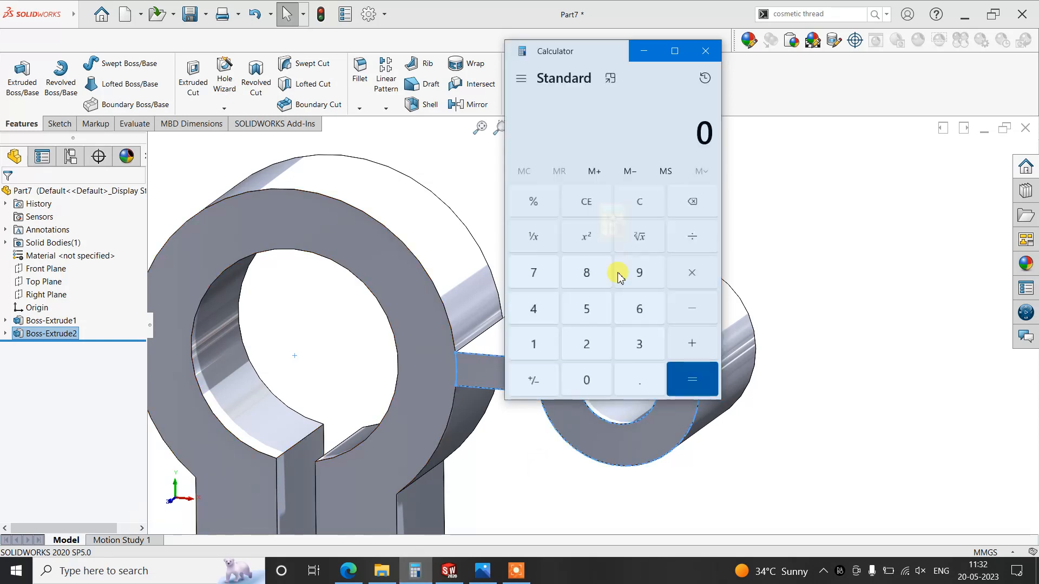
left_click(542, 346)
left_click(594, 306)
left_click(675, 332)
left_click(551, 343)
left_click(687, 377)
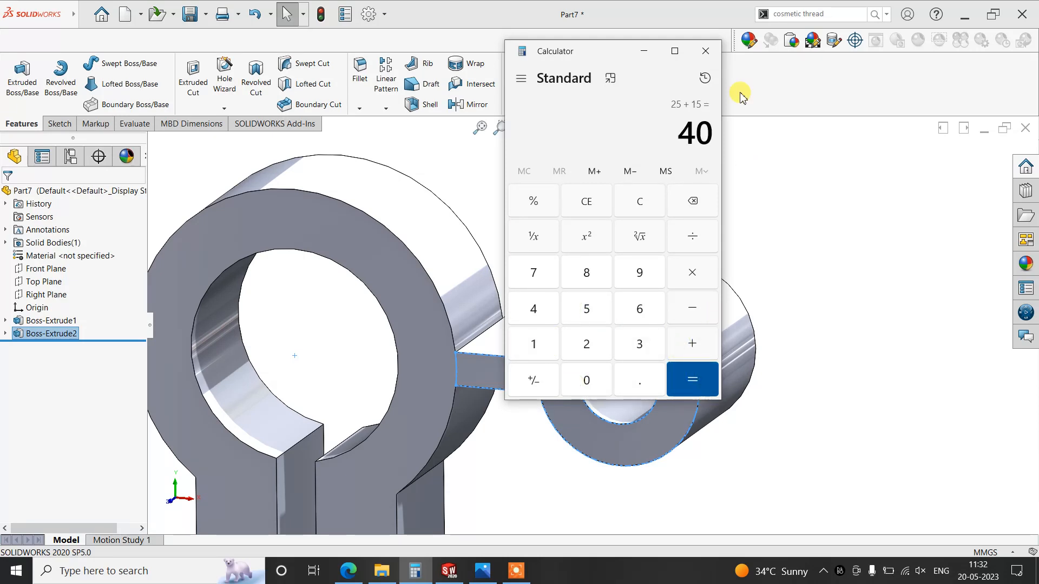
left_click(706, 51)
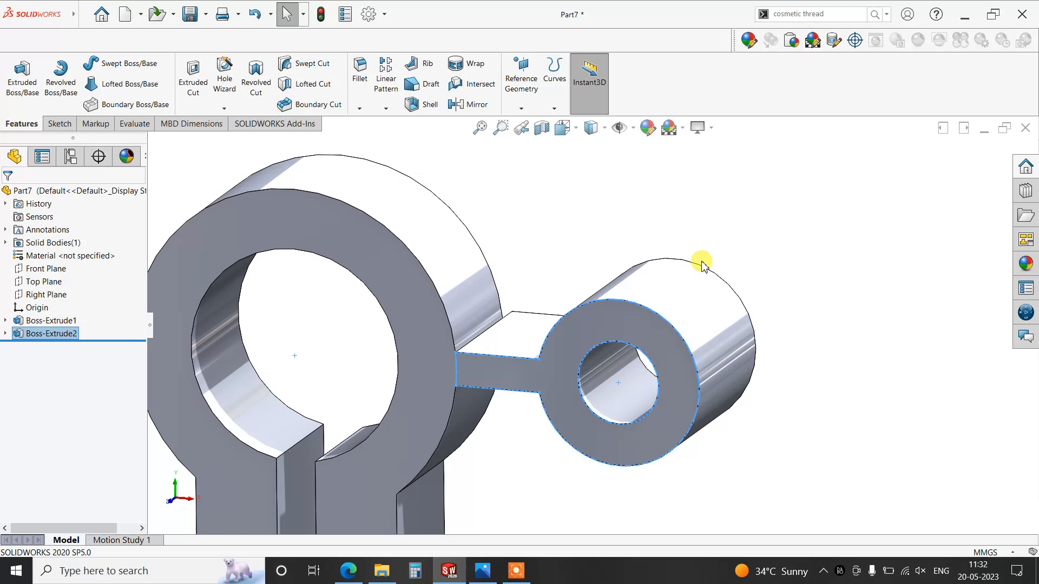
left_click(483, 572)
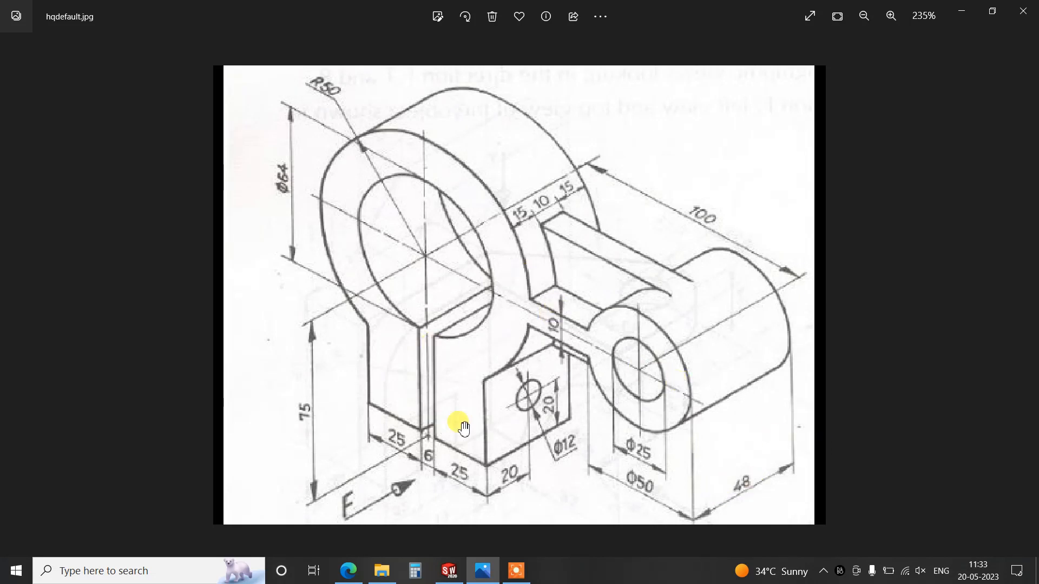
left_click(448, 571)
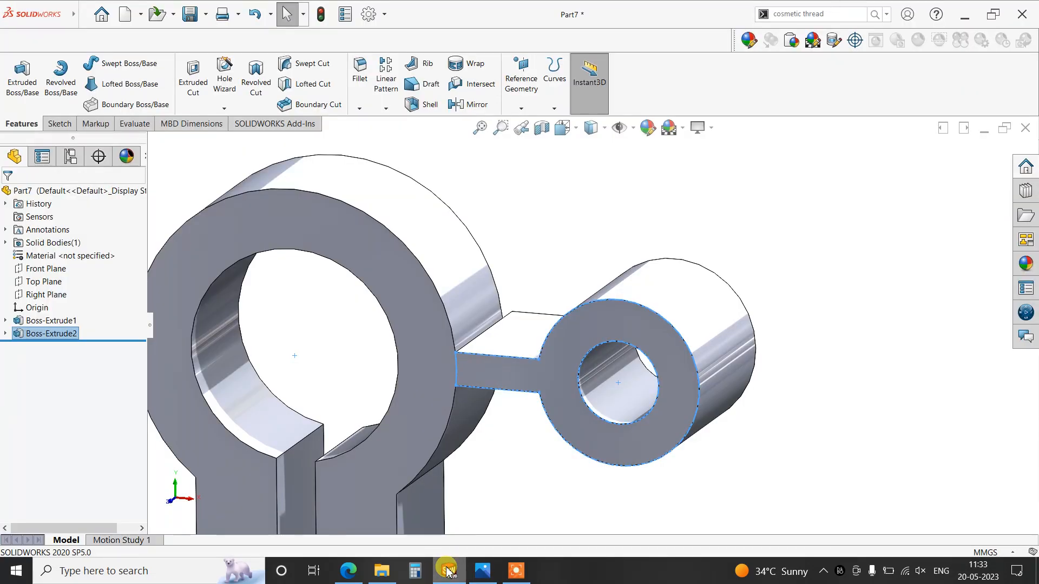
- Start a sketch on the Front Plane and convert the ring's outer arc, the arm's upper edge and the boss's outer arc
middle_click_drag(547, 449, 540, 497)
scroll(633, 352, "up", 4)
scroll(646, 348, "down", 1)
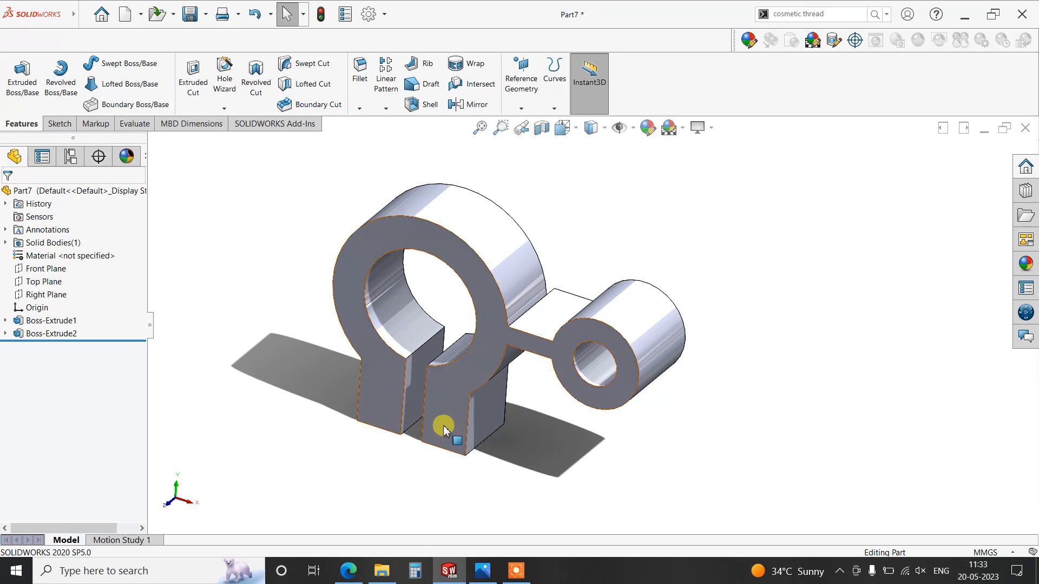
left_click(69, 269)
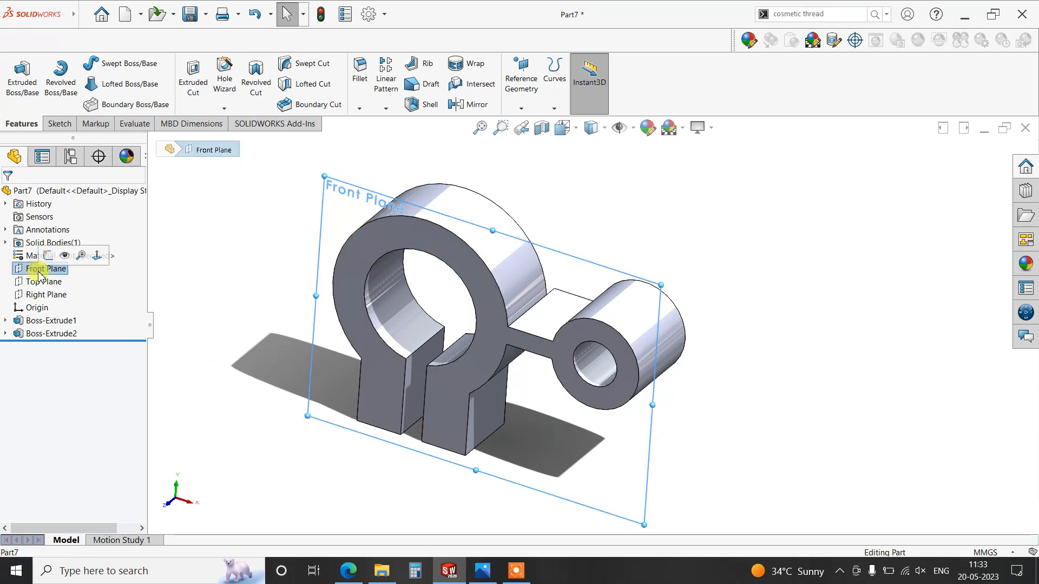
left_click(59, 124)
left_click(16, 76)
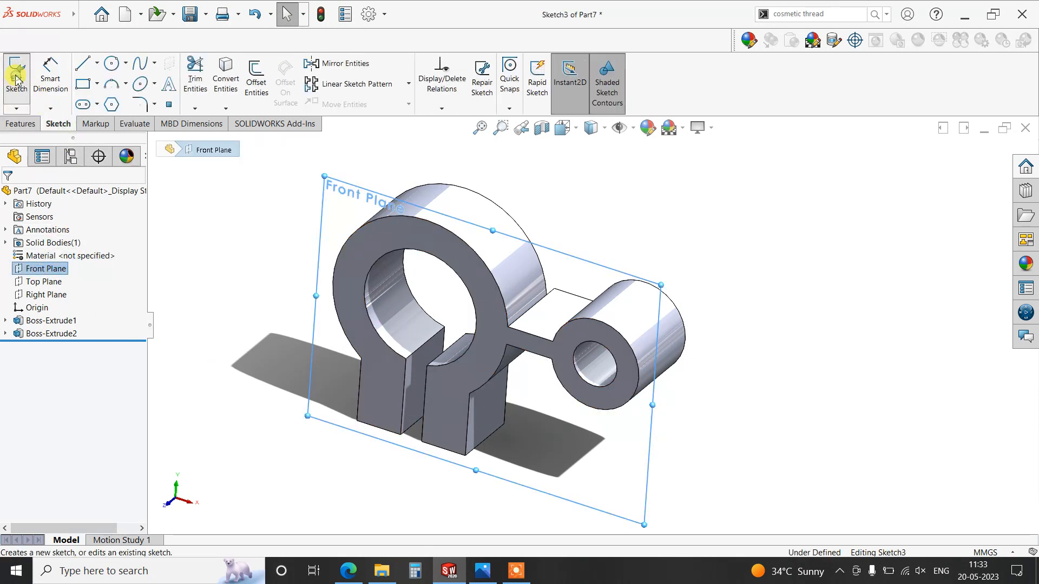
key("ctrl+8")
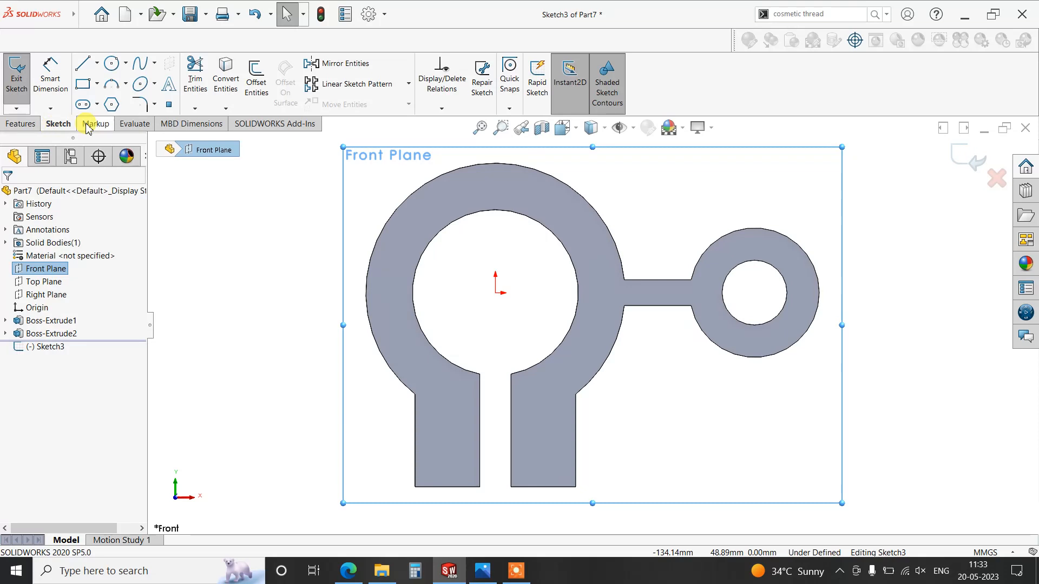
left_click(226, 81)
left_click(613, 239)
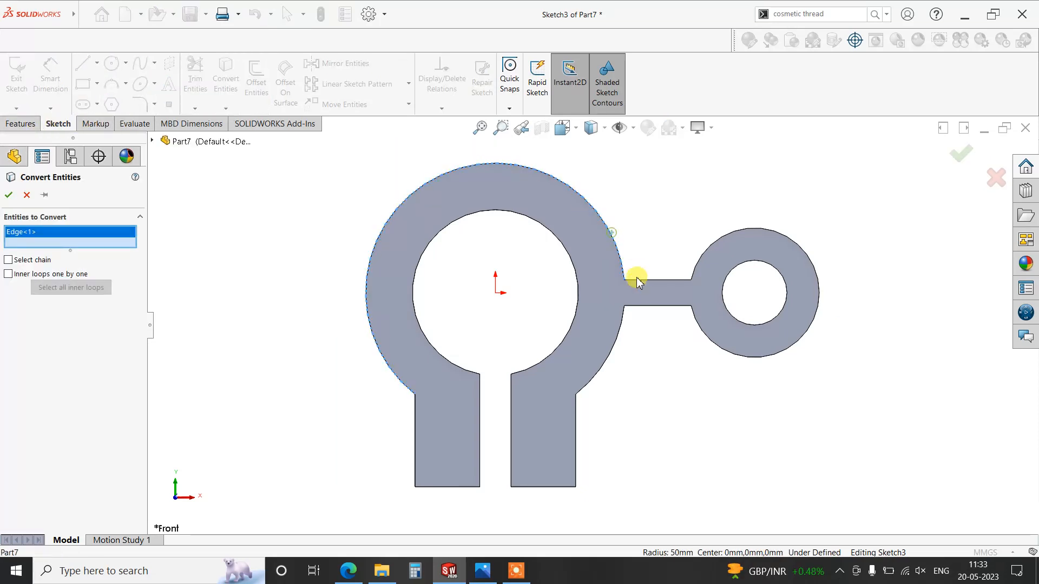
left_click(639, 280)
left_click(696, 263)
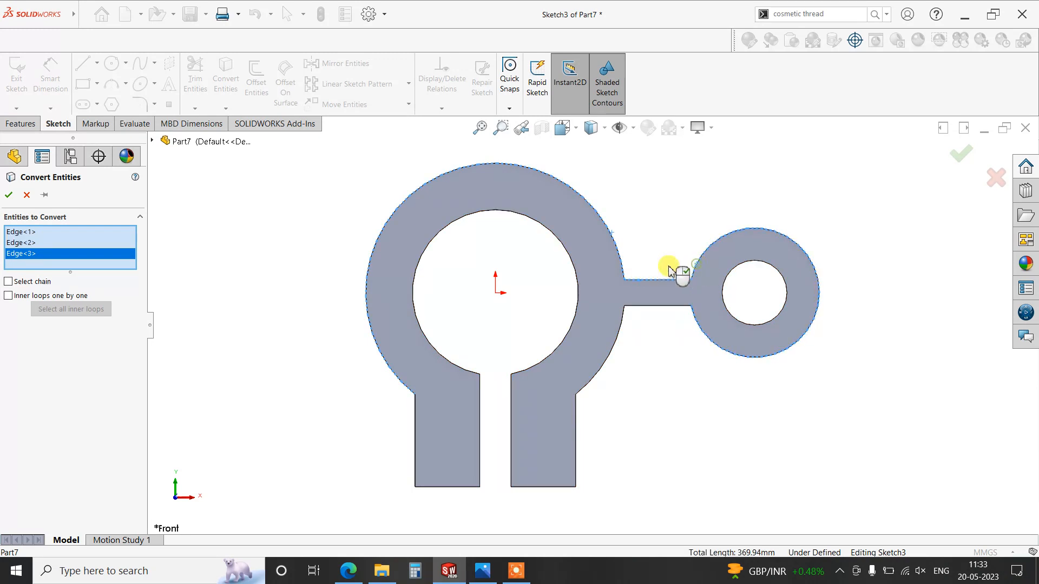
left_click(8, 195)
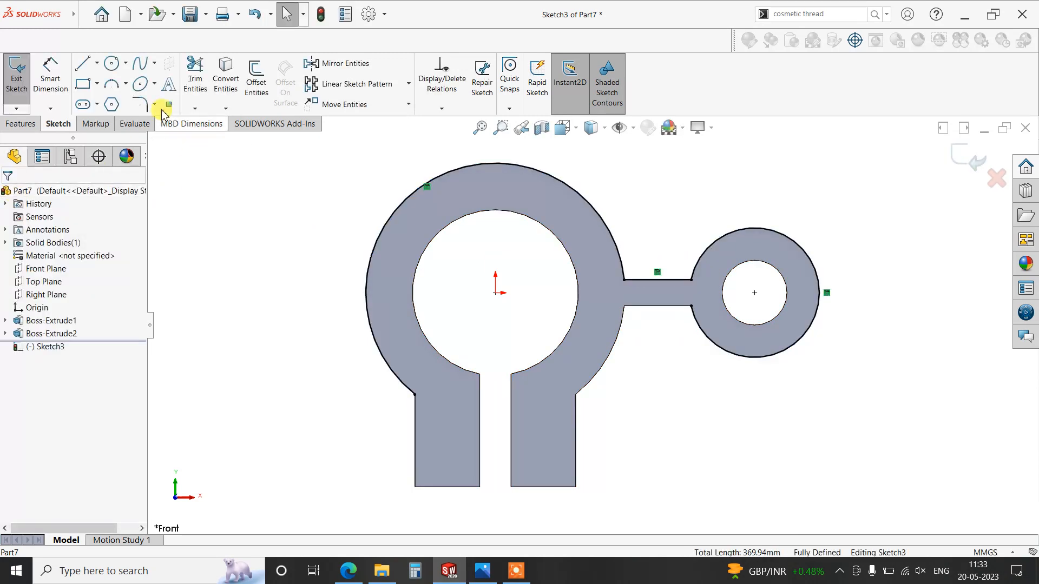
- Draw a horizontal line from the top of the boss circle to the ring's outer arc and check its relations
left_click(85, 65)
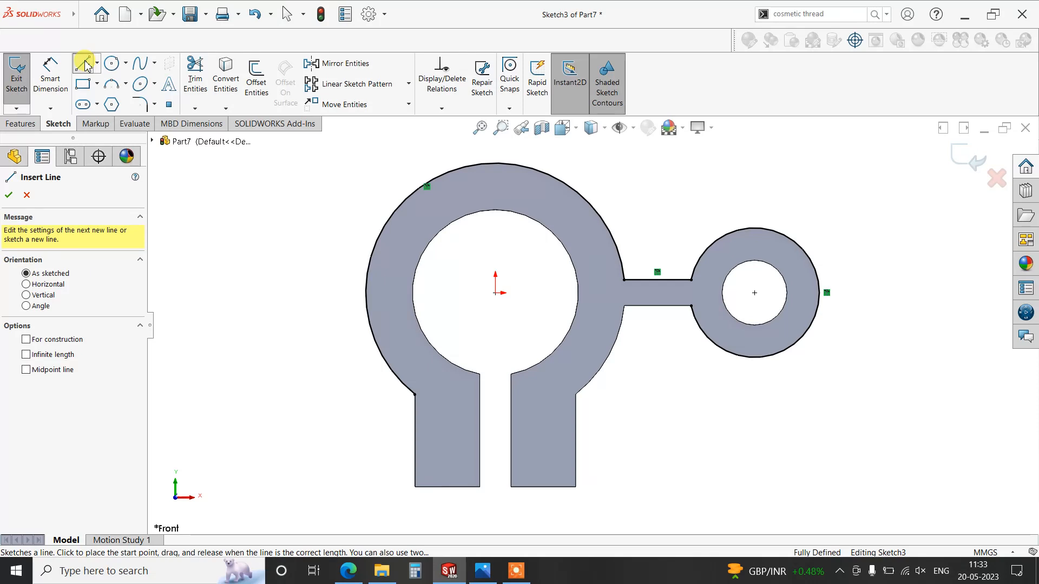
left_click(755, 228)
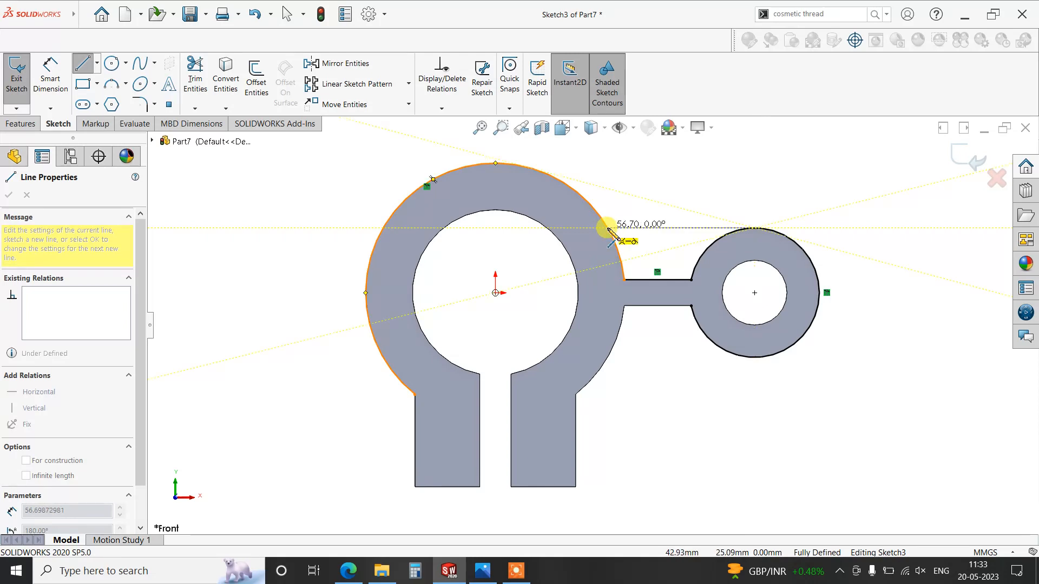
left_click(610, 230)
key("Escape")
key("Escape")
scroll(666, 206, "down", 2)
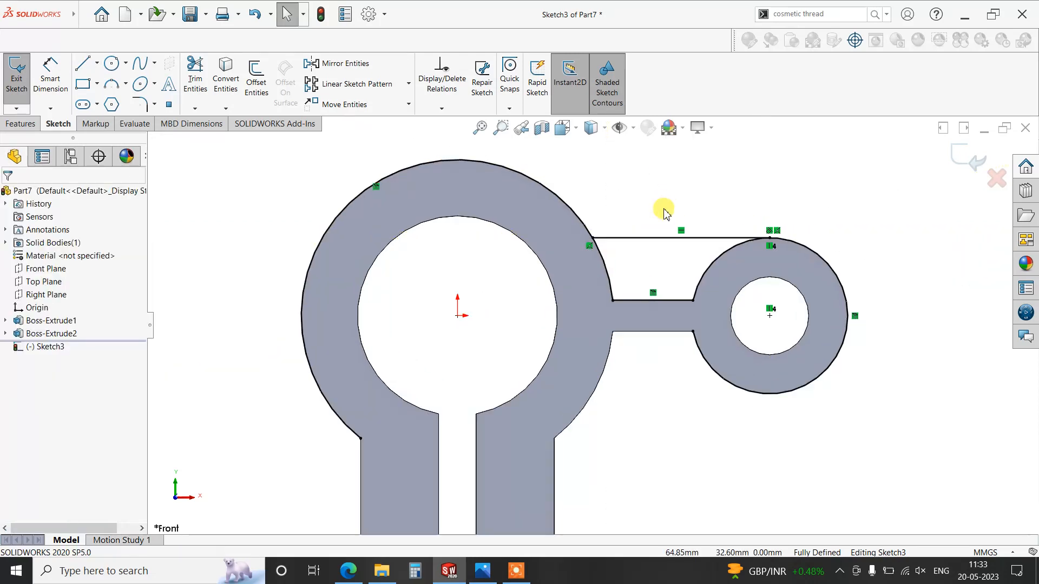
left_click(574, 248)
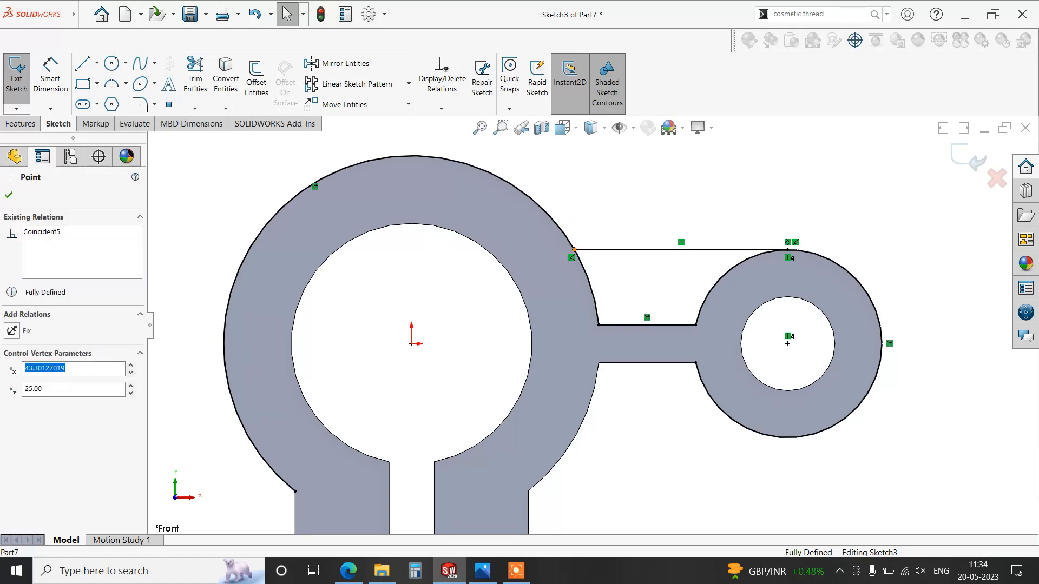
left_click(564, 234, "ctrl")
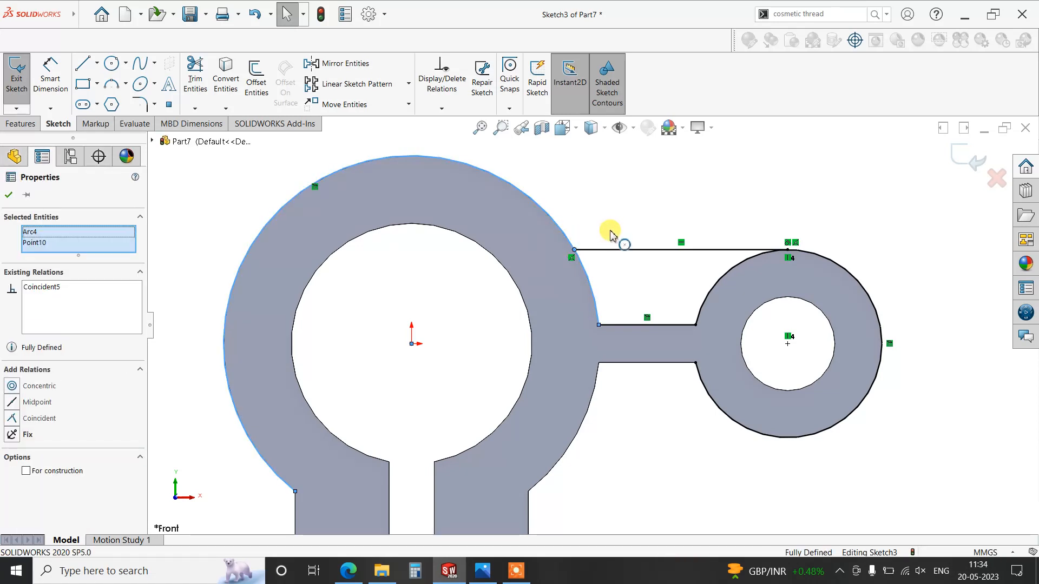
left_click(562, 169)
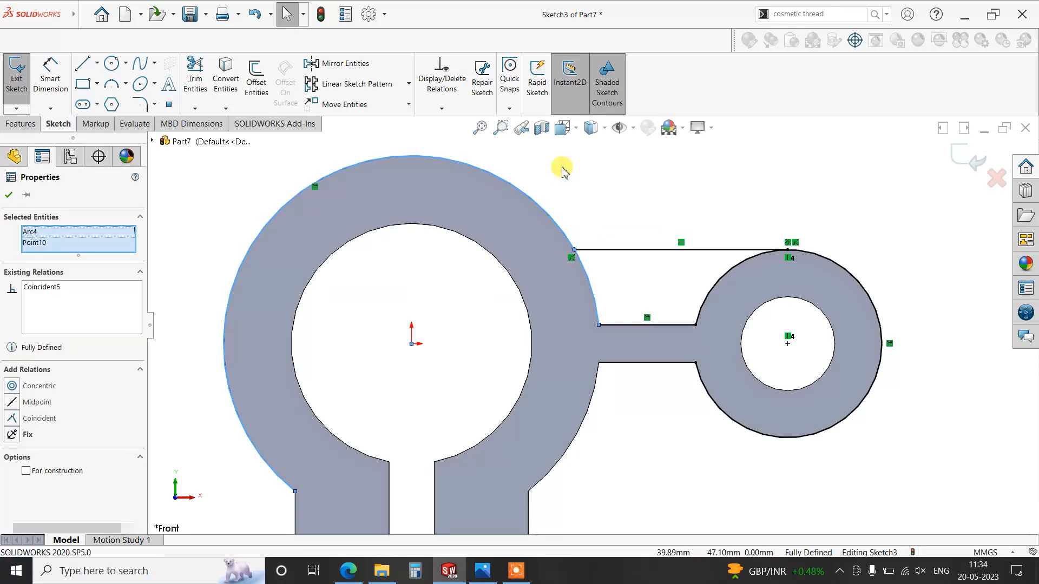
left_click(622, 248)
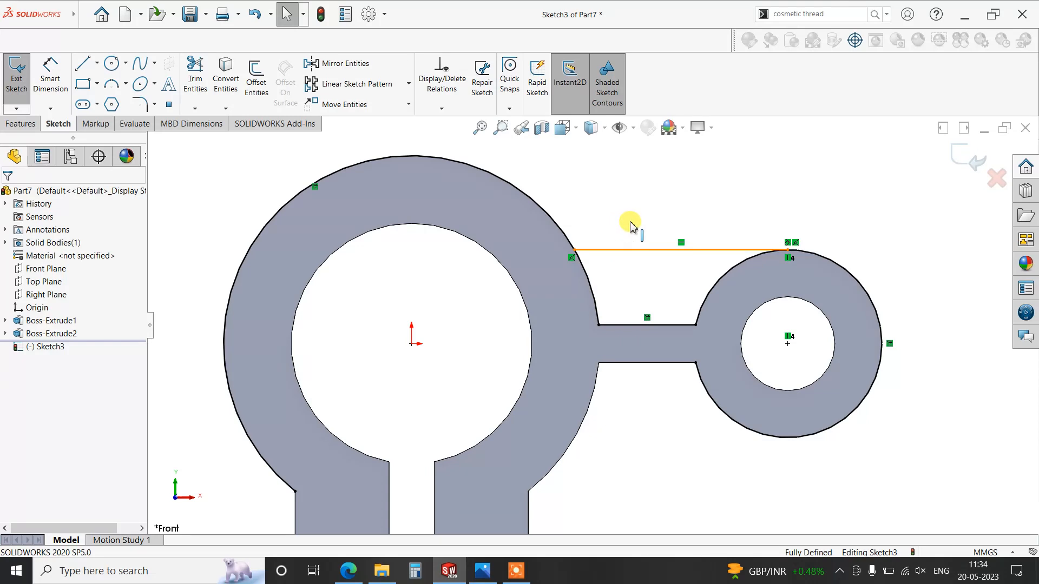
left_click(607, 165)
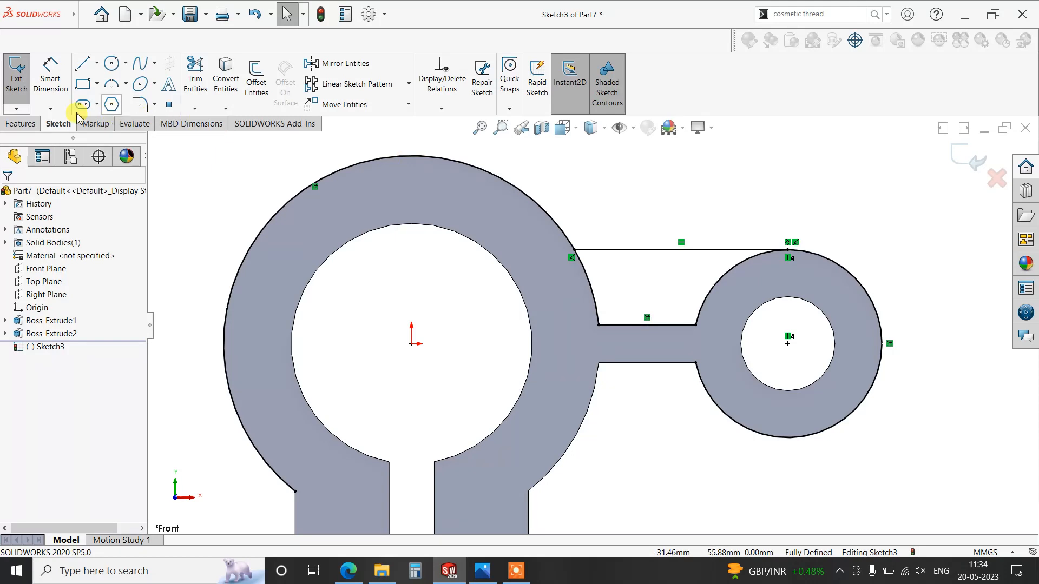
- Power-trim the ring and boss arcs outside the closed rib profile above the arm
left_click(194, 81)
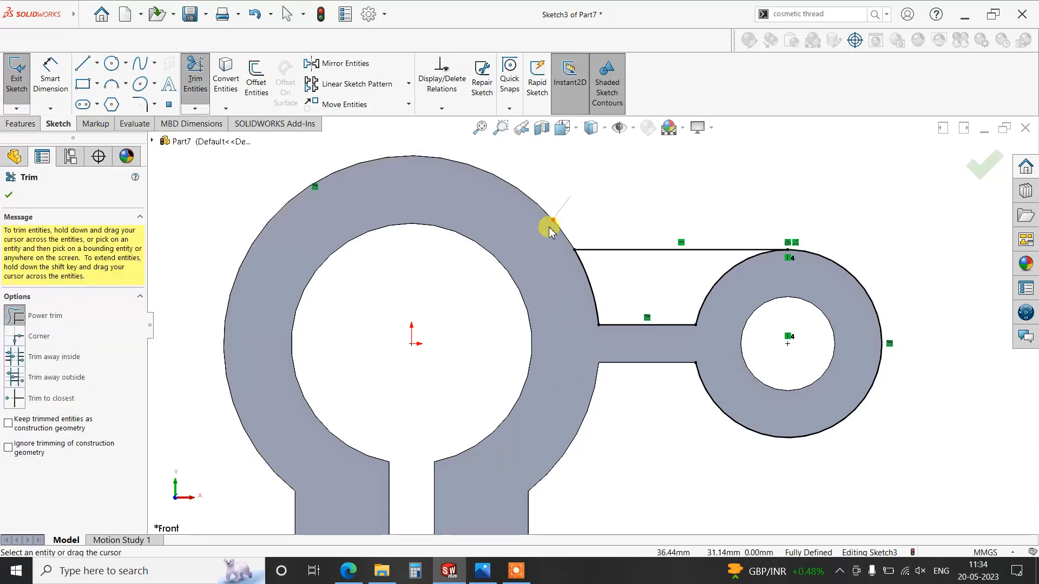
left_click_drag(811, 221, 812, 276)
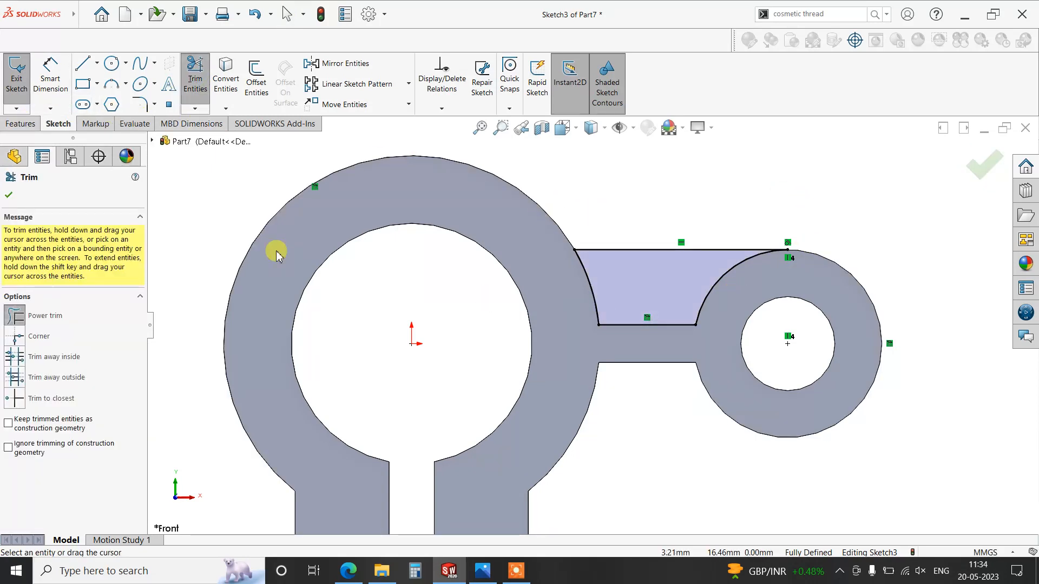
left_click(5, 192)
key("f")
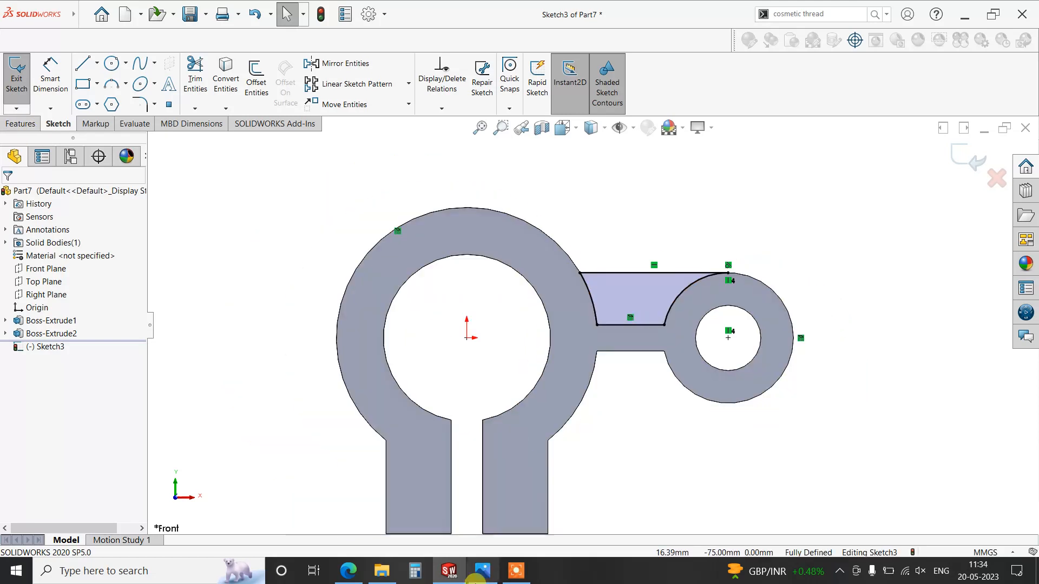
left_click(480, 571)
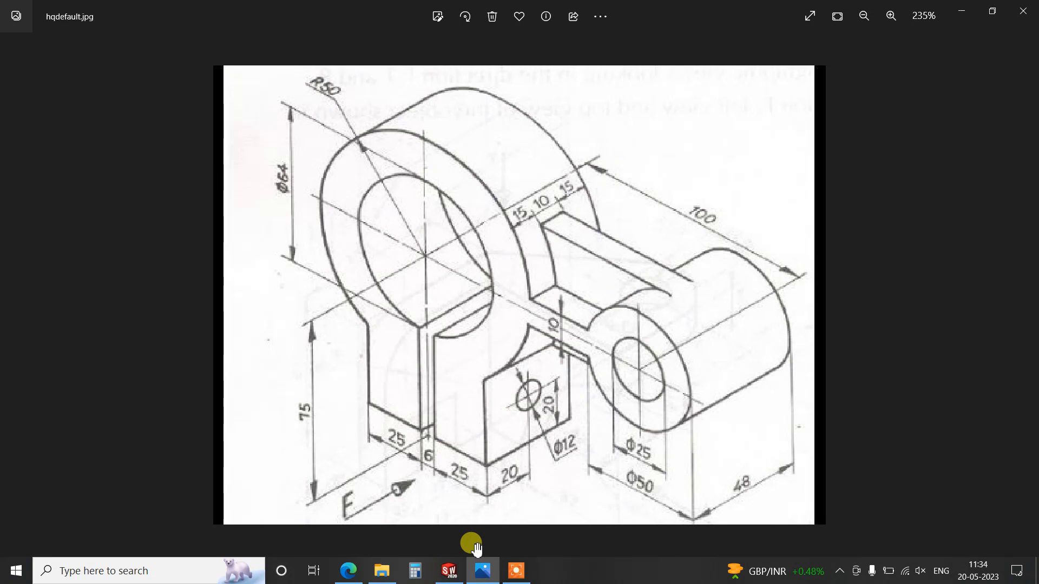
left_click(475, 574)
left_click(21, 124)
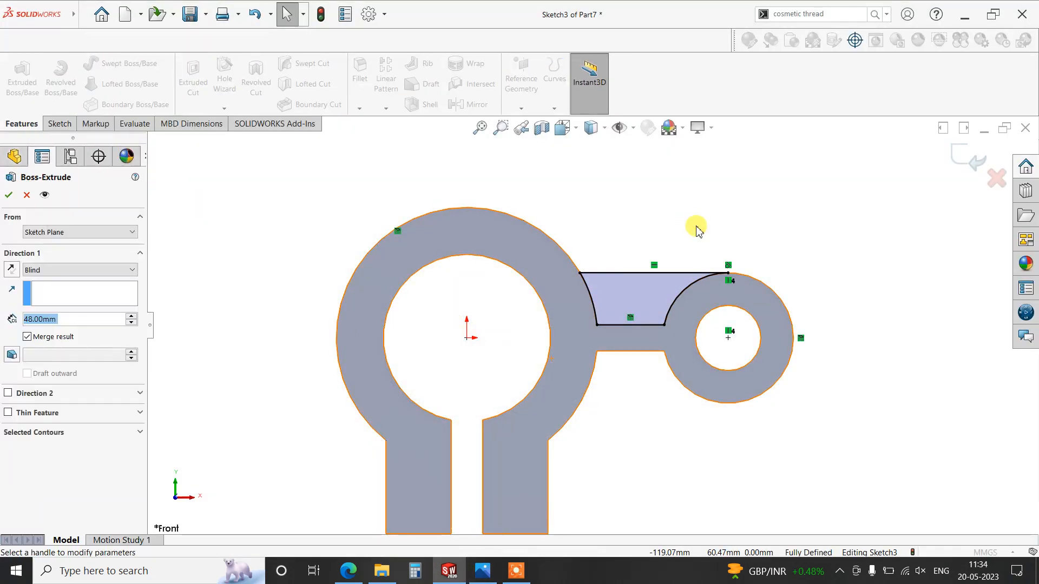
left_click(12, 269)
left_click(44, 270)
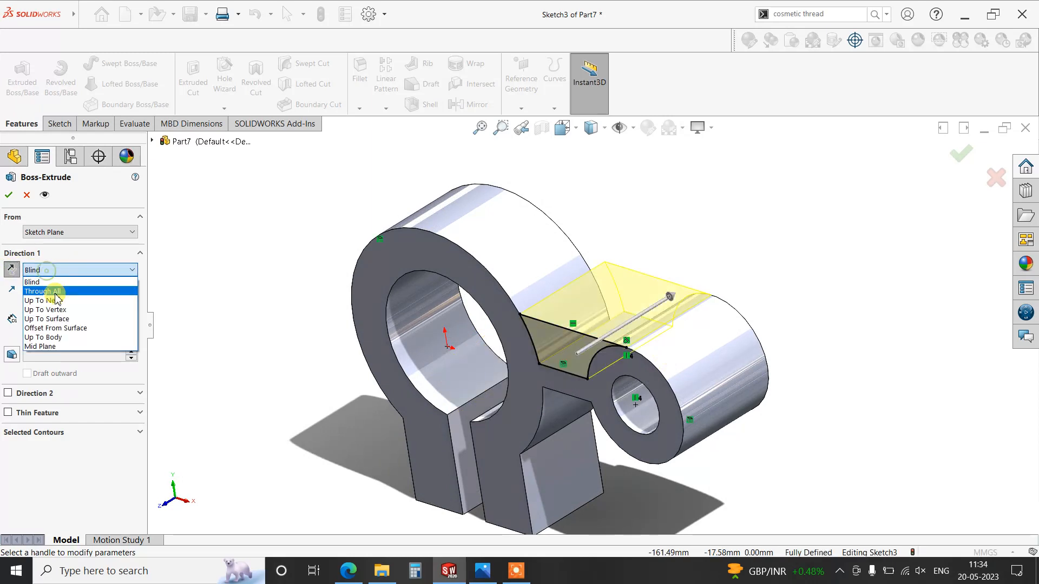
left_click(49, 347)
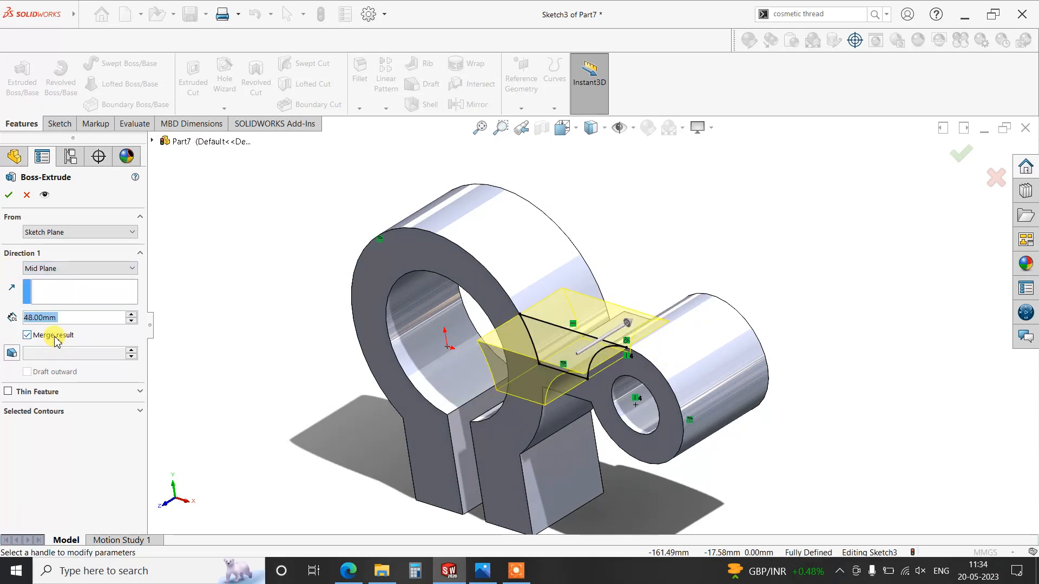
left_click(27, 195)
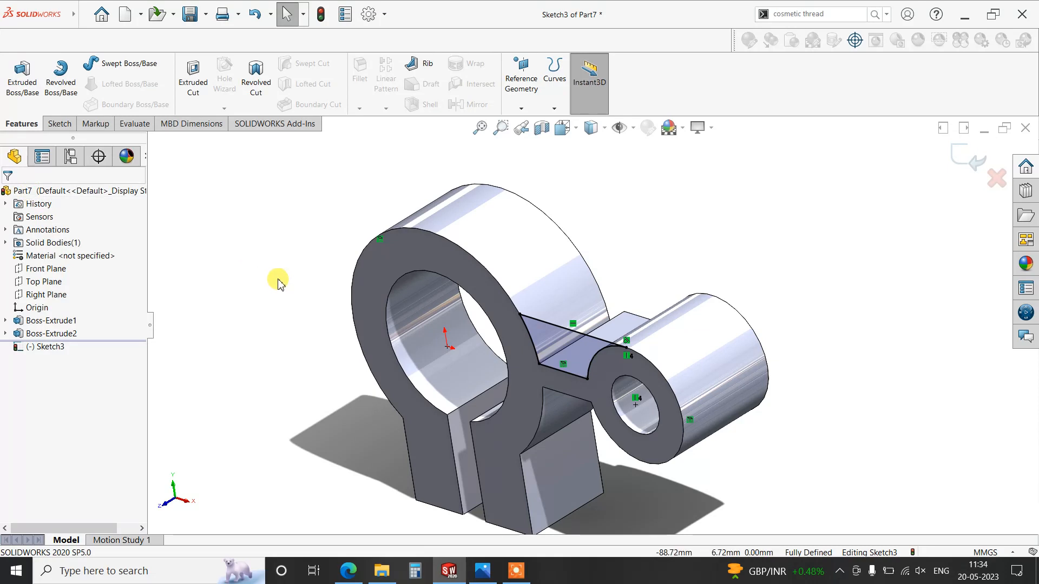
- Undo the trims, the line and the converted edges in the rib sketch, and exit the empty sketch
key("ctrl+z")
key("ctrl+z")
key("ctrl+z")
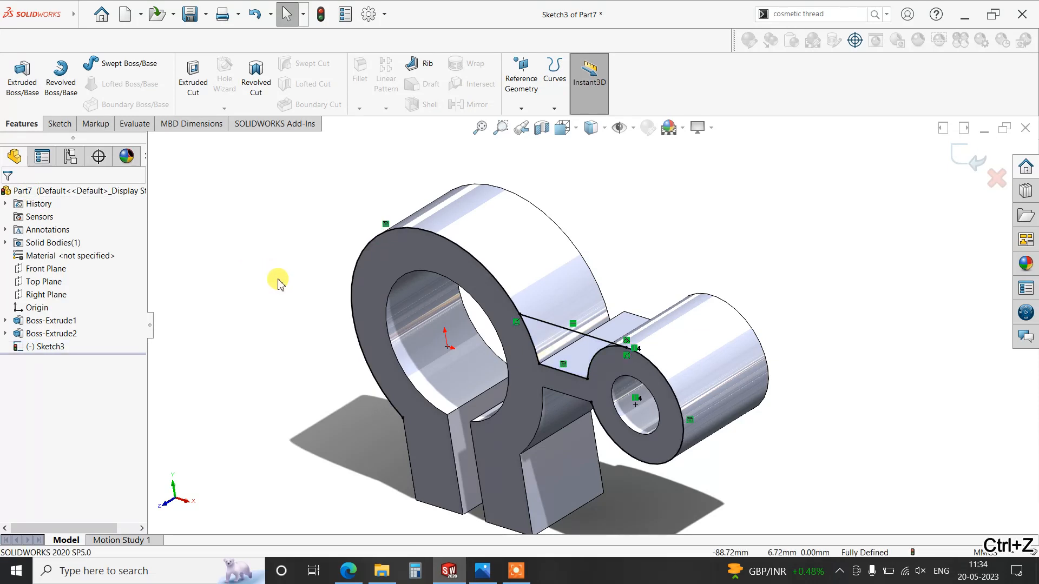
key("ctrl+z")
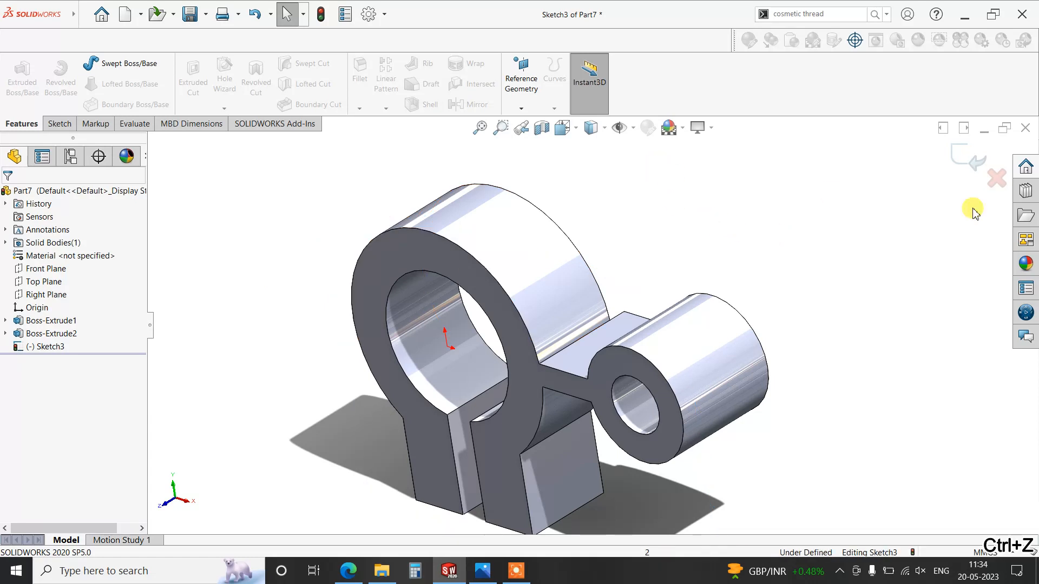
left_click(974, 161)
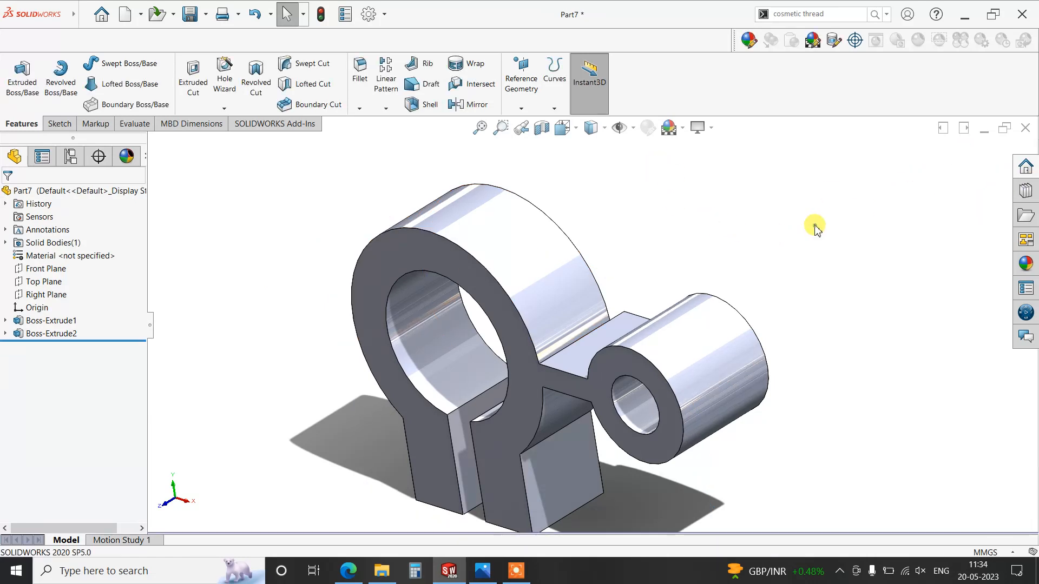
- Create a reference plane midway between the clamp ring's front and back faces
left_click(522, 87)
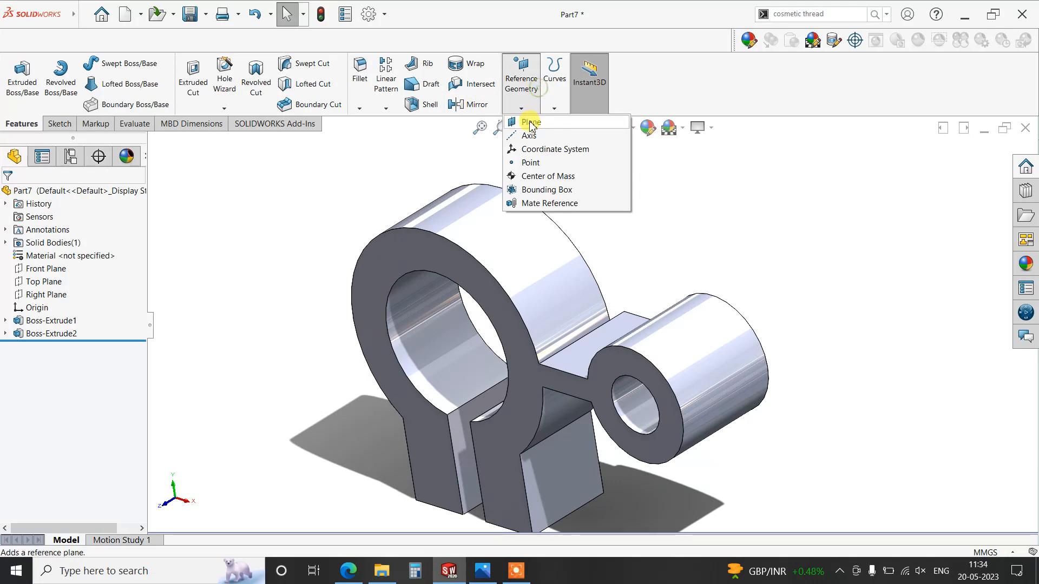
left_click(461, 254)
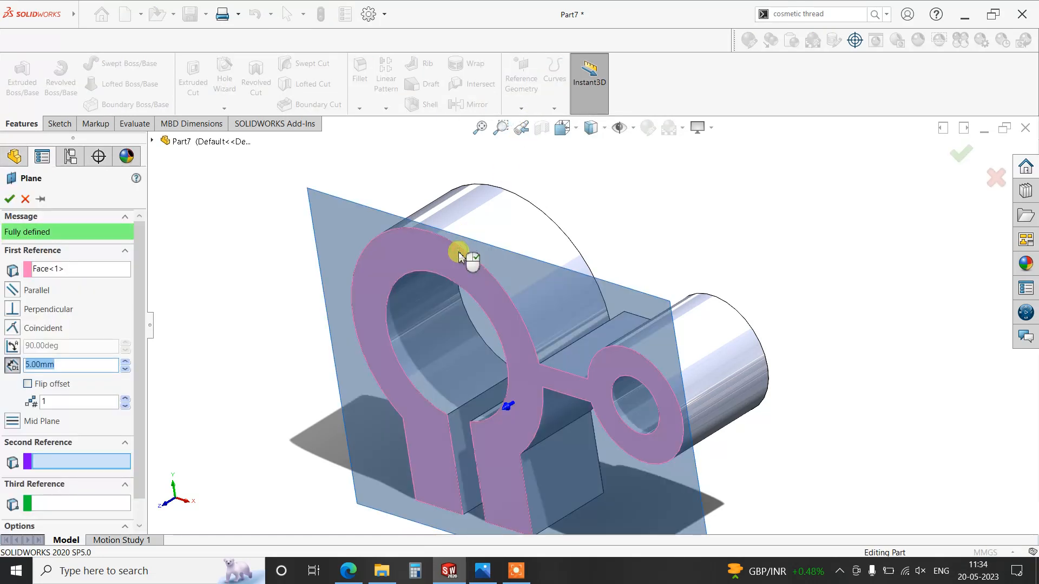
middle_click_drag(733, 244, 684, 186)
left_click(673, 220)
middle_click_drag(672, 220, 677, 270)
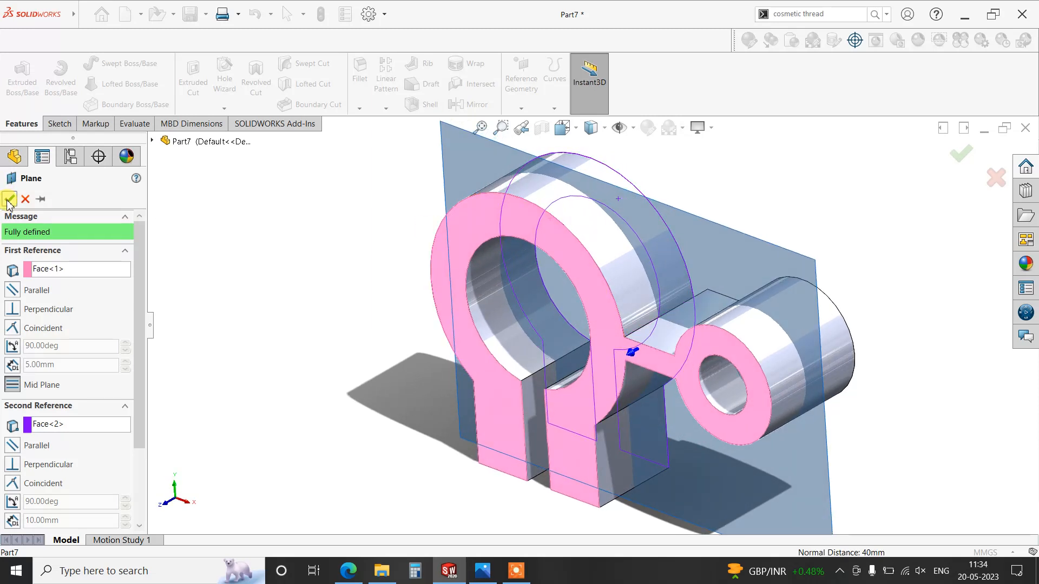
left_click(9, 200)
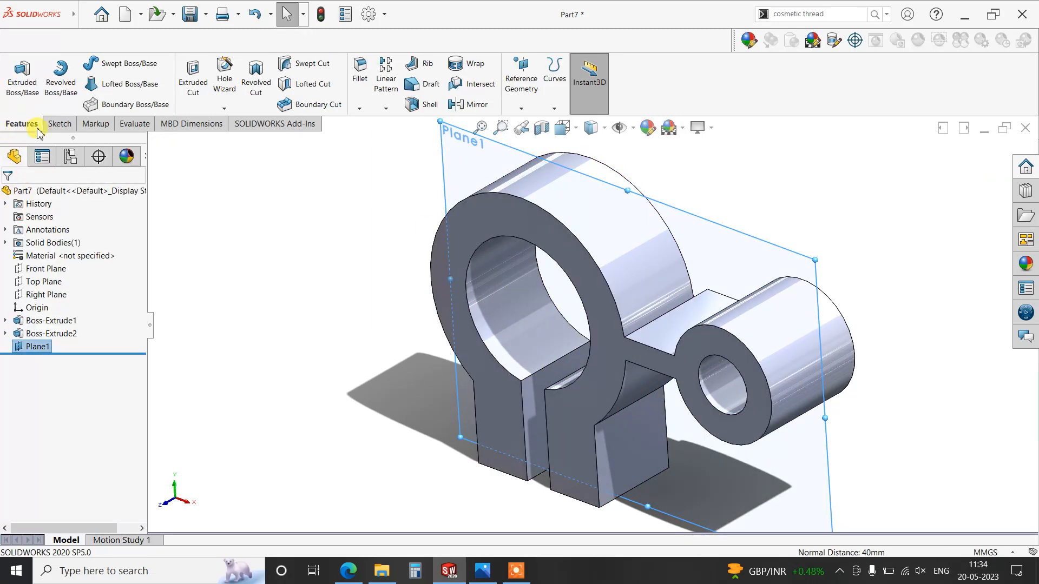
- Start a sketch on the ring's mid-plane and convert the ring's outer arc, the arm's top edge and the boss's outer circle
left_click(60, 123)
left_click(17, 75)
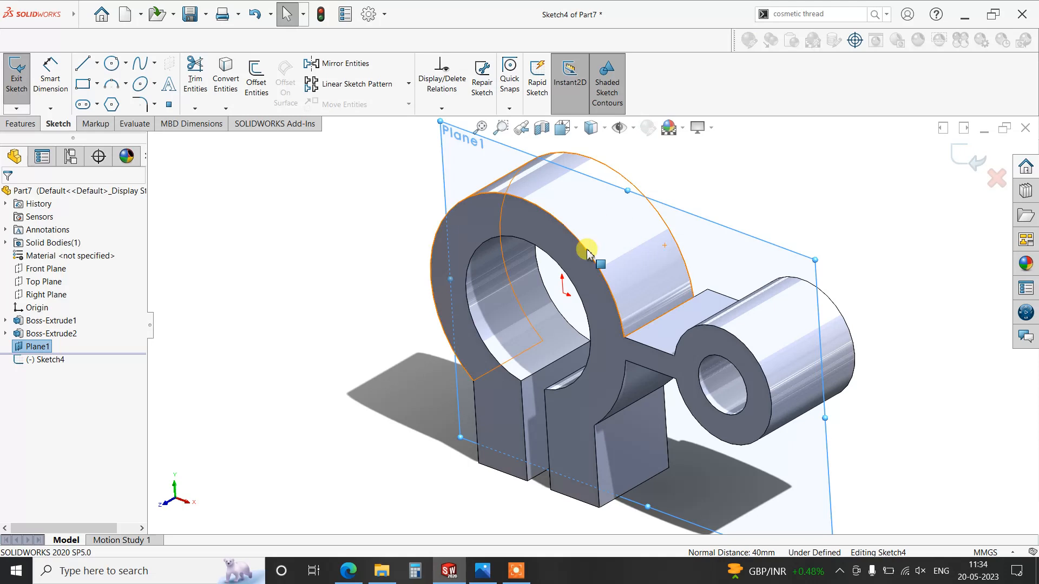
key("ctrl+8")
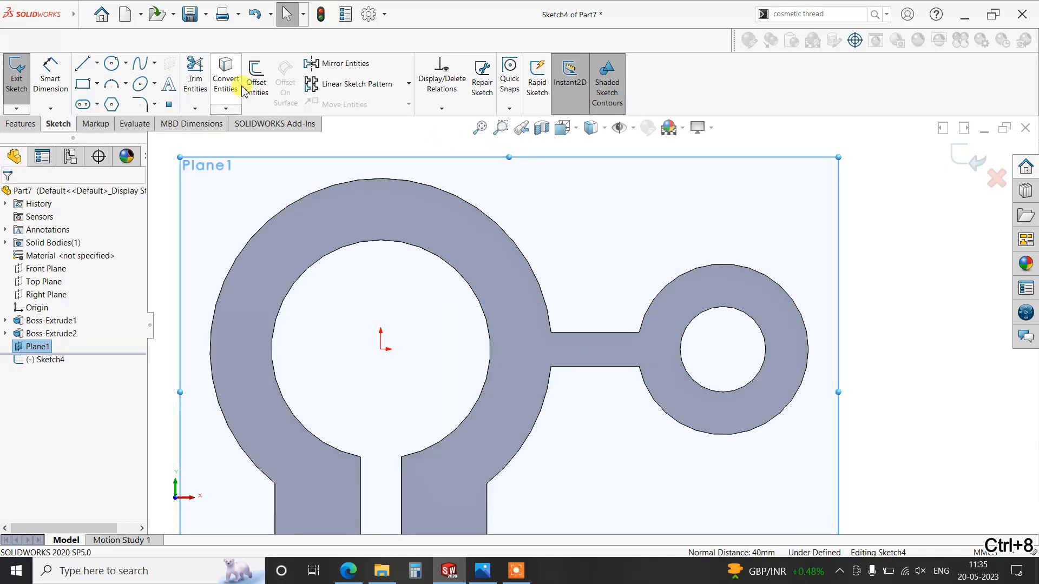
left_click(227, 79)
left_click(533, 273)
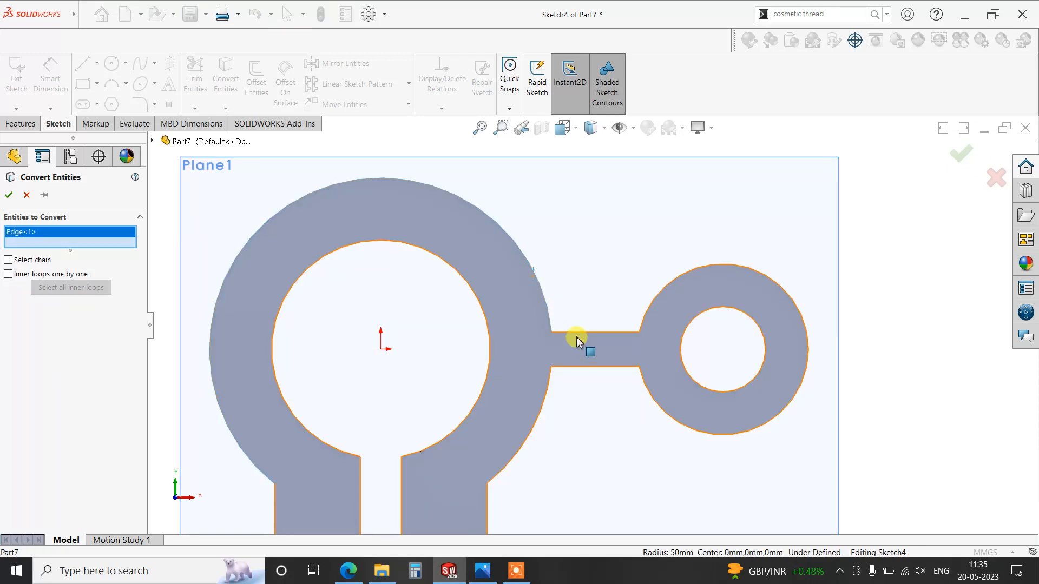
left_click(577, 331)
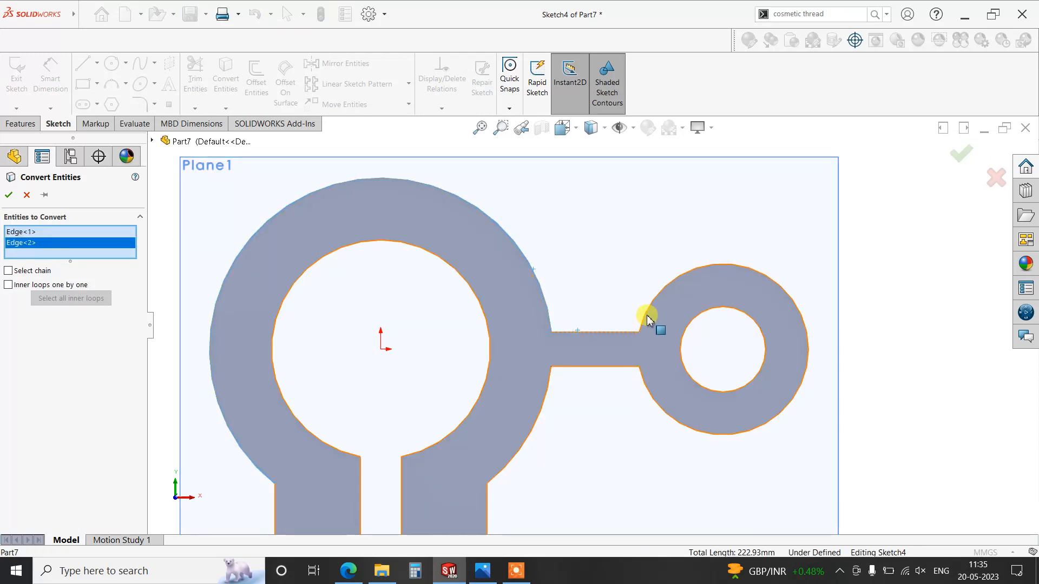
left_click(648, 319)
left_click(11, 194)
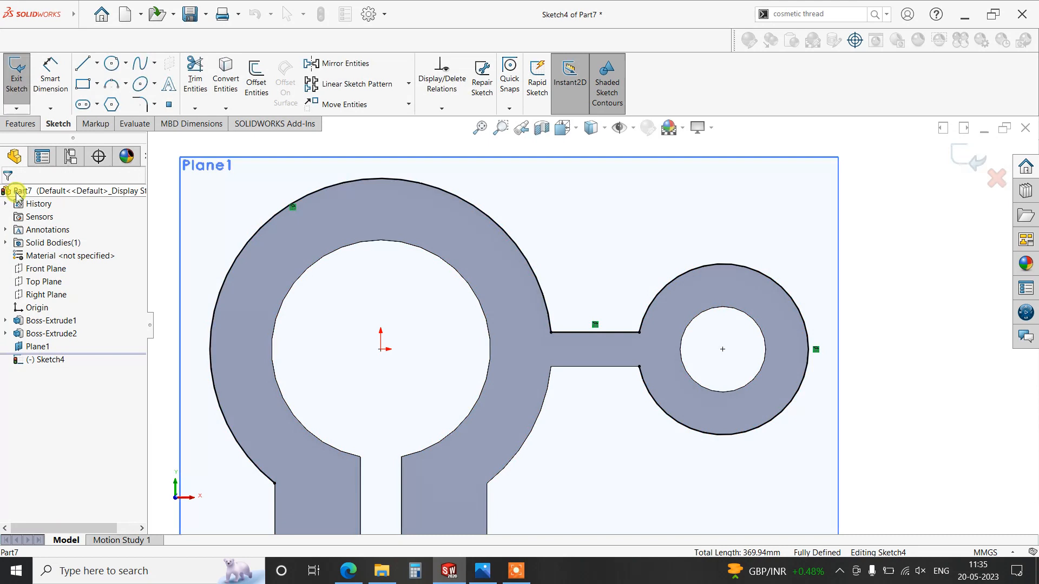
- Draw a horizontal line about 57 mm long from the top of the boss circle to the ring's outer arc
left_click(80, 69)
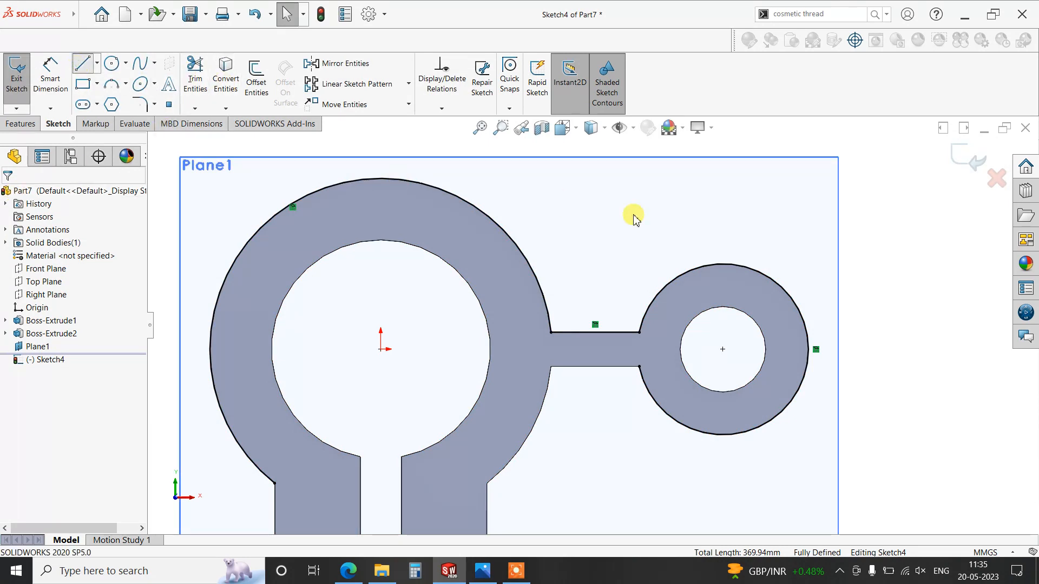
left_click(690, 266)
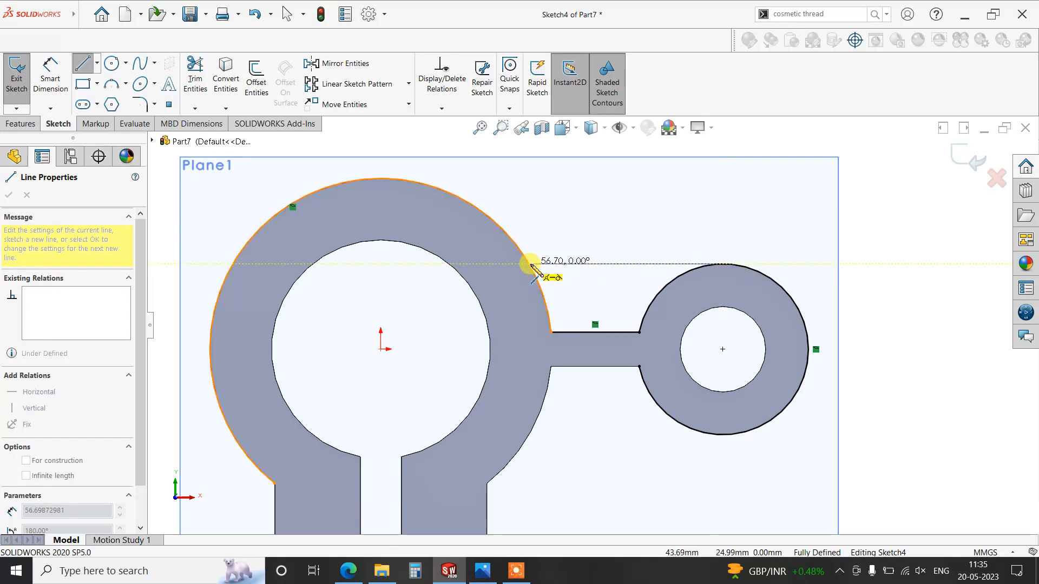
left_click(531, 266)
right_click(607, 210)
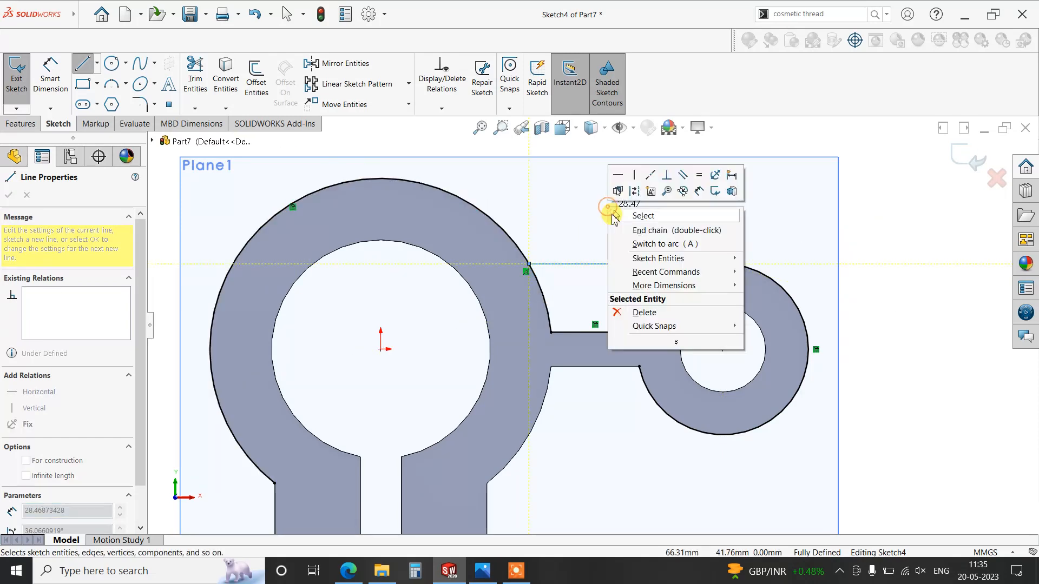
left_click(622, 213)
- Power-trim the ring and boss arcs to leave only the closed rib profile above the arm
left_click(195, 76)
mouse_move(519, 209)
left_mouse_down()
mouse_move(556, 394)
mouse_move(705, 403)
mouse_move(738, 242)
left_mouse_up()
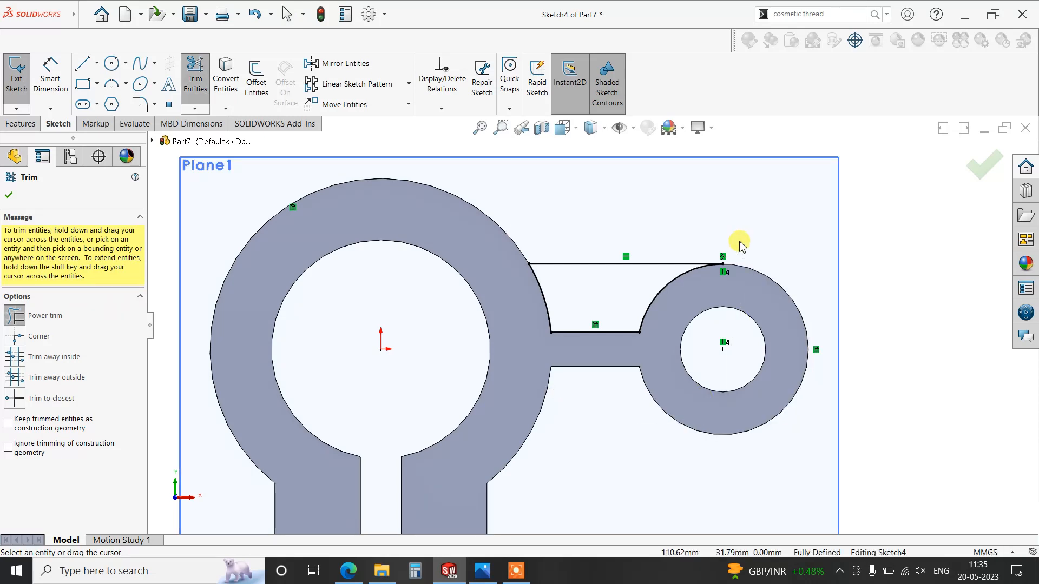
left_click(9, 194)
- Extrude the rib profile 10 mm with the Mid Plane end condition, merged with the body
left_click(22, 123)
left_click(18, 92)
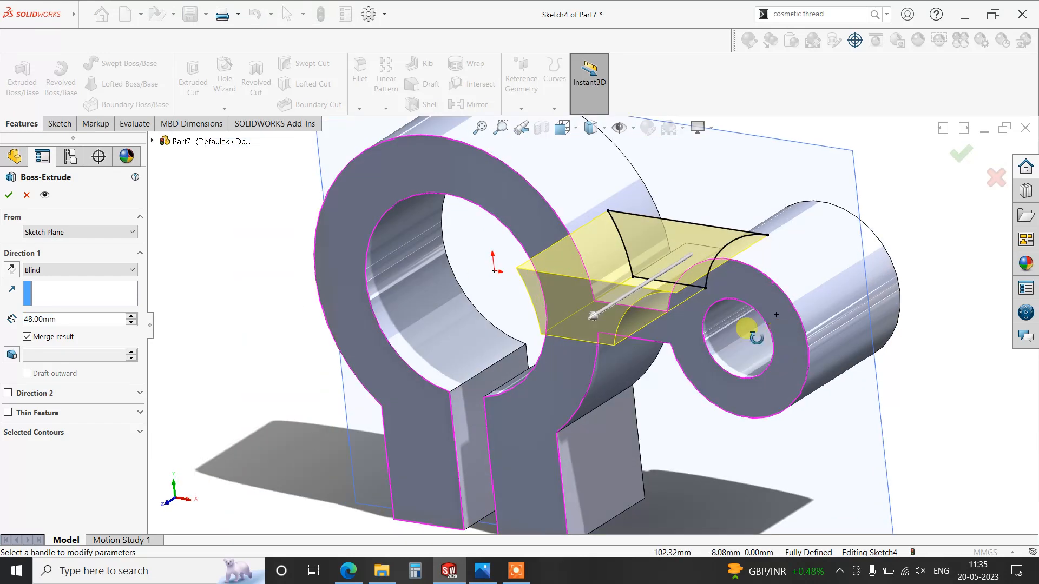
left_click(63, 270)
left_click(51, 334)
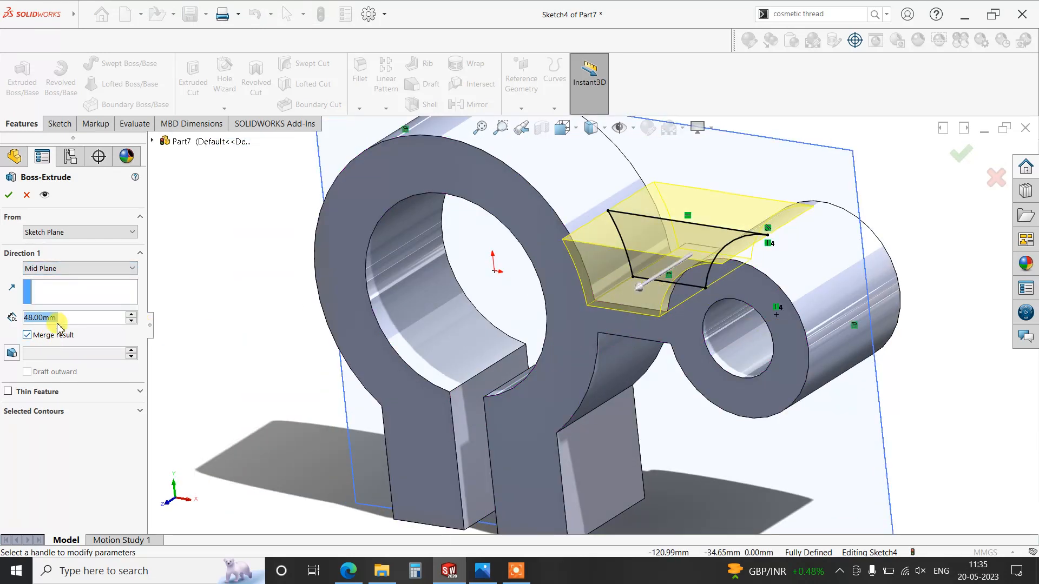
type("10")
key("Return")
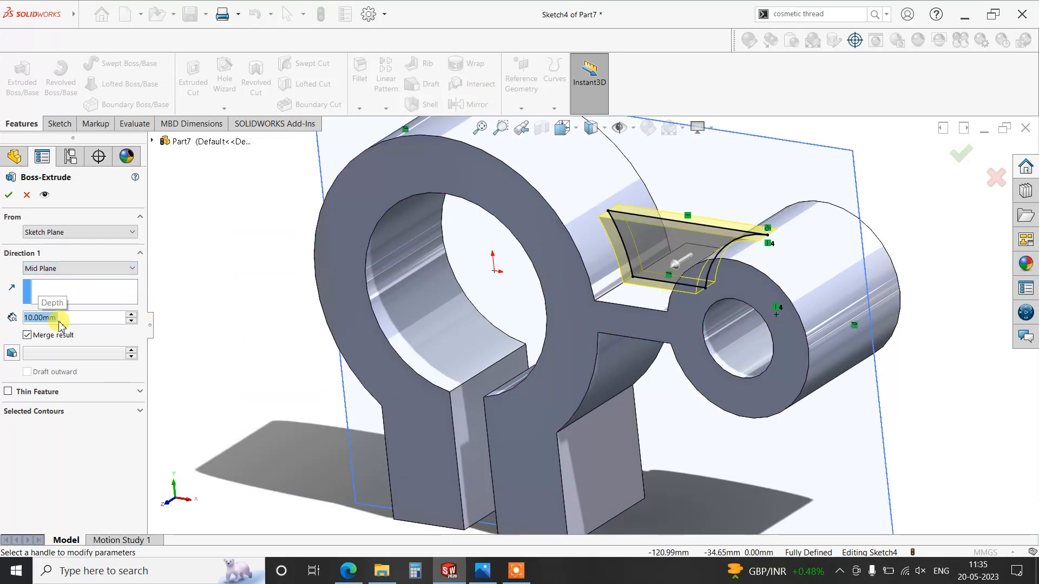
left_click(10, 197)
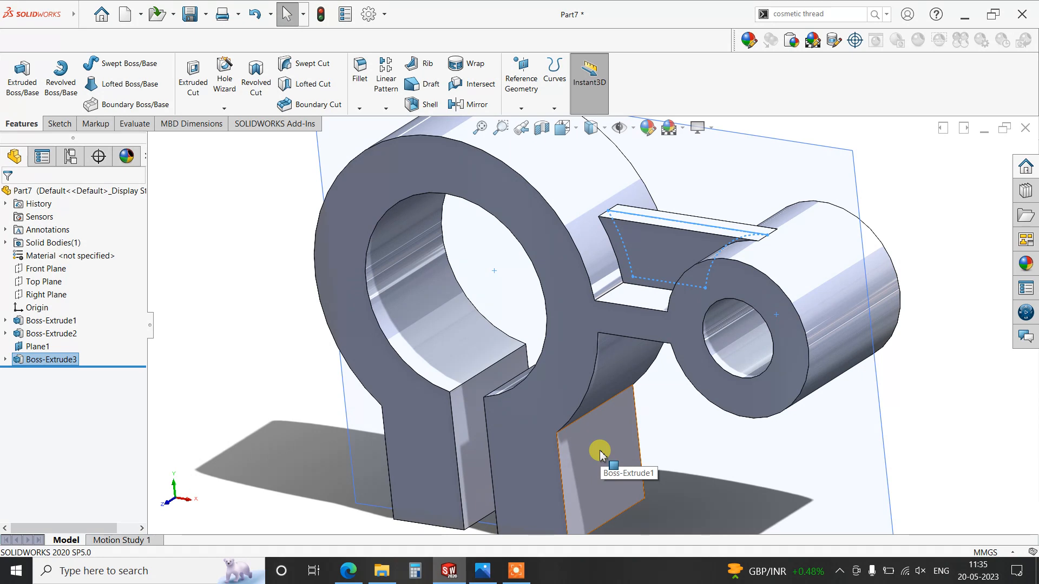
key("f")
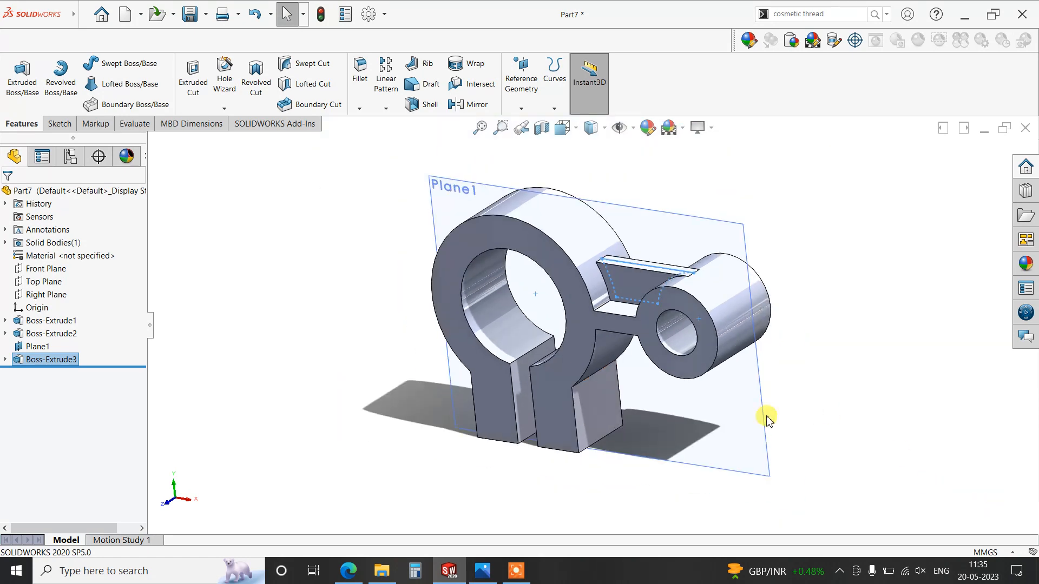
left_click(689, 400)
left_click(749, 370)
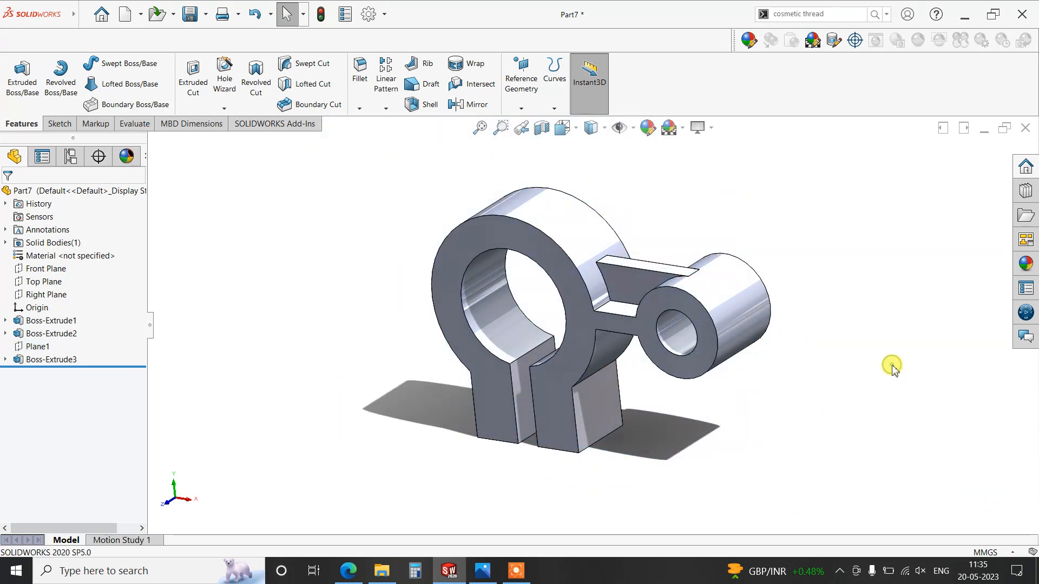
- Sketch a circle about 13 mm in diameter on the clamp leg's outer side face, centred across its width
left_click(611, 426)
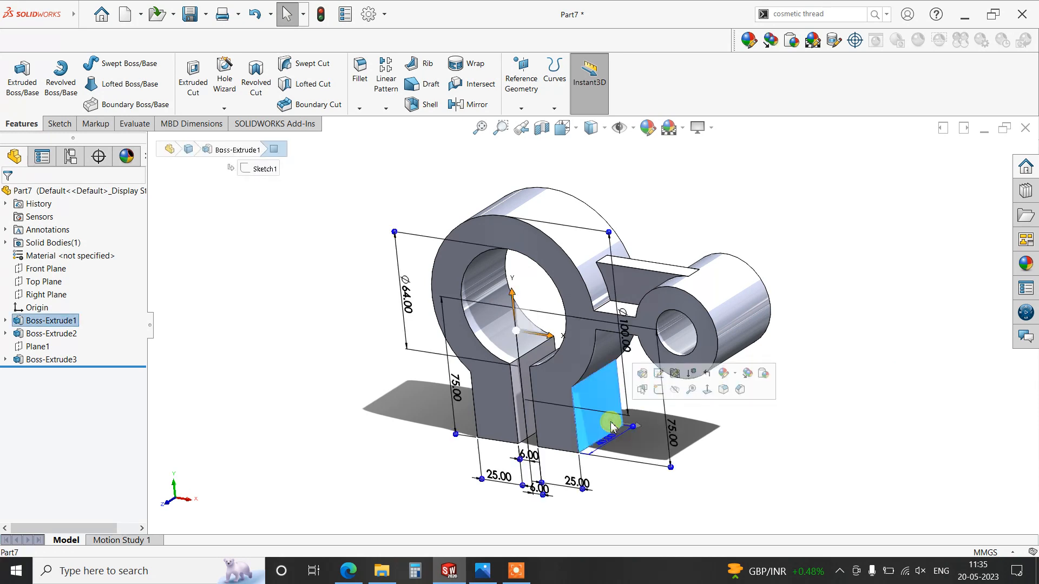
key("ctrl+8")
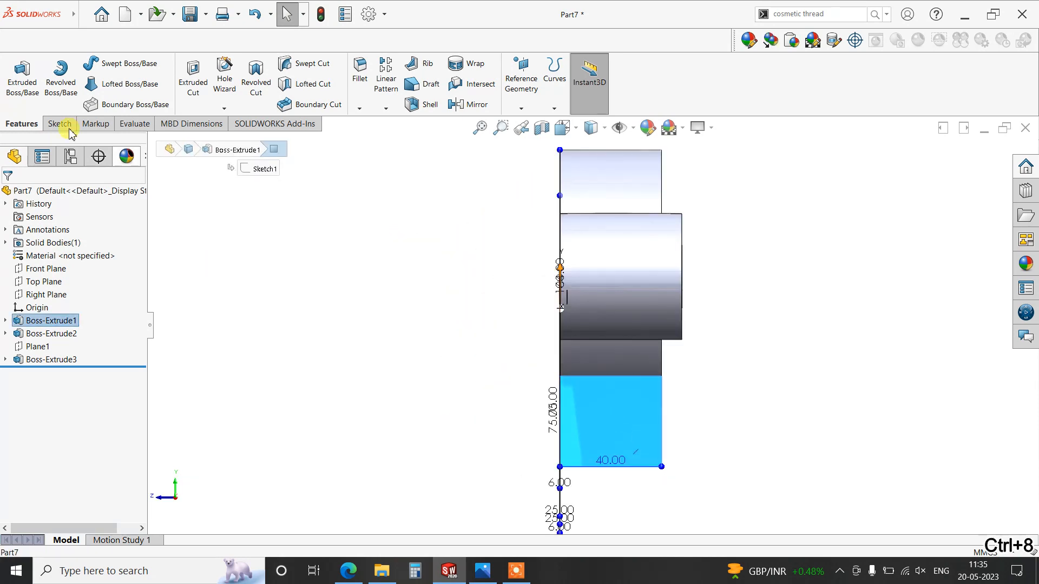
left_click(60, 124)
left_click(16, 75)
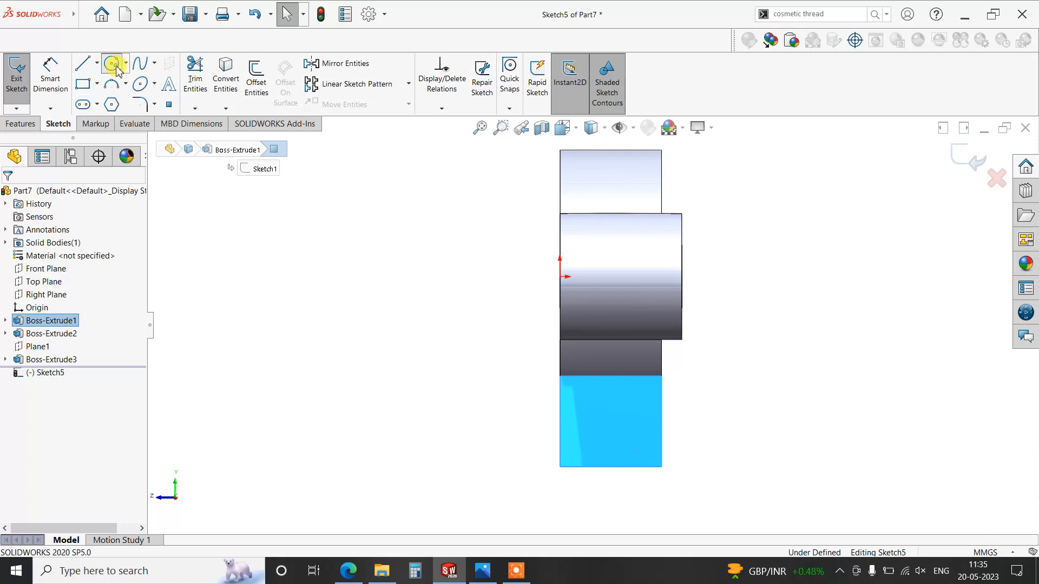
left_click(111, 63)
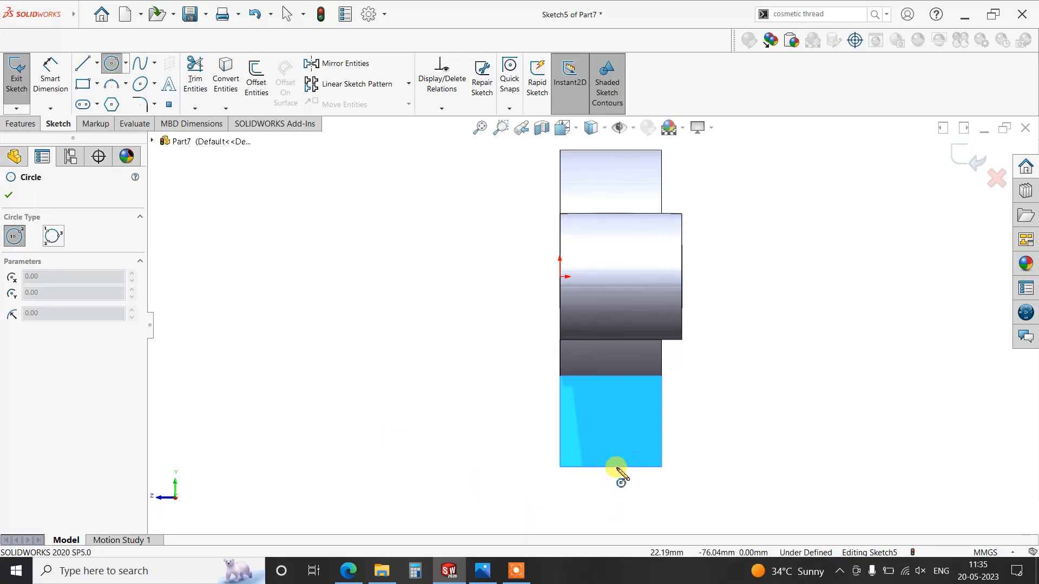
left_click(609, 419)
left_click(620, 432)
- Dimension the hole circle's diameter as 12 mm
left_click(54, 87)
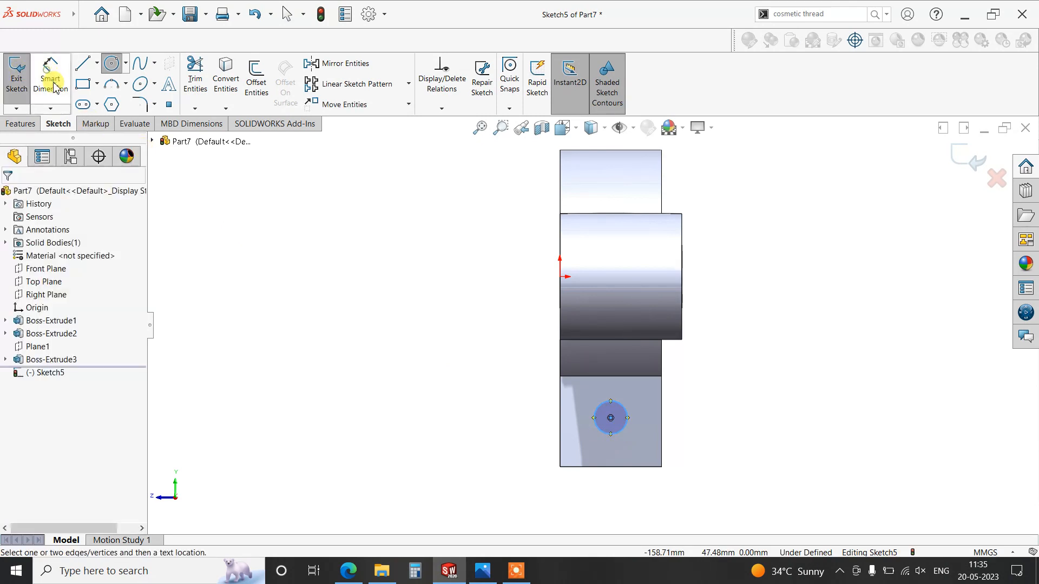
left_click(627, 421)
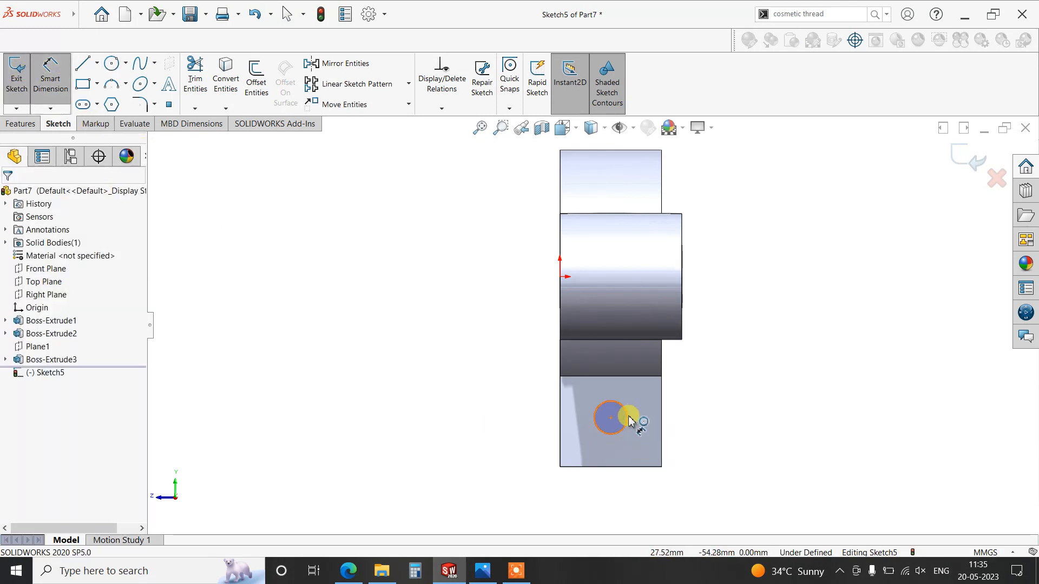
left_click(694, 428)
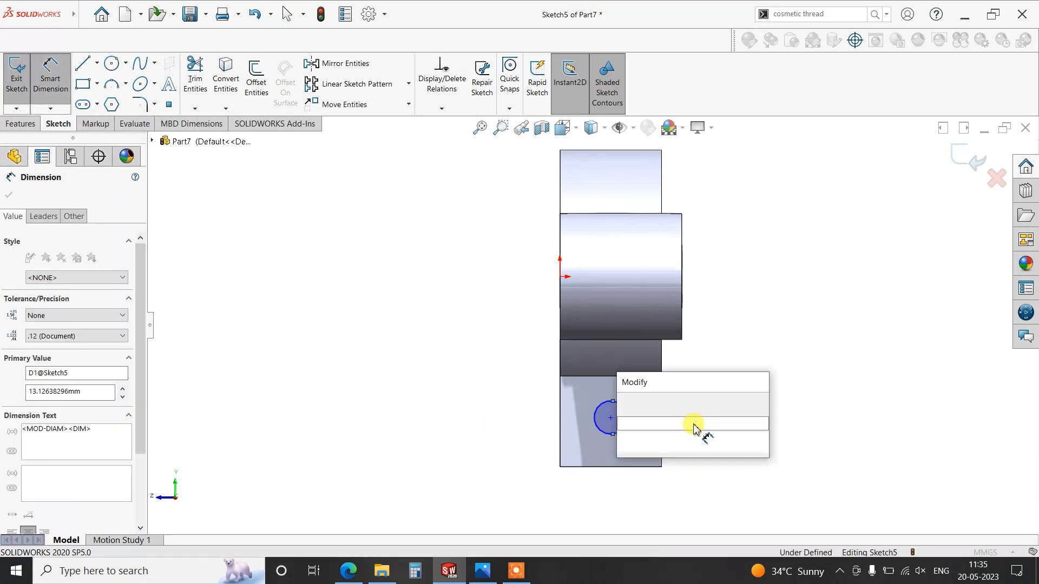
key("Return")
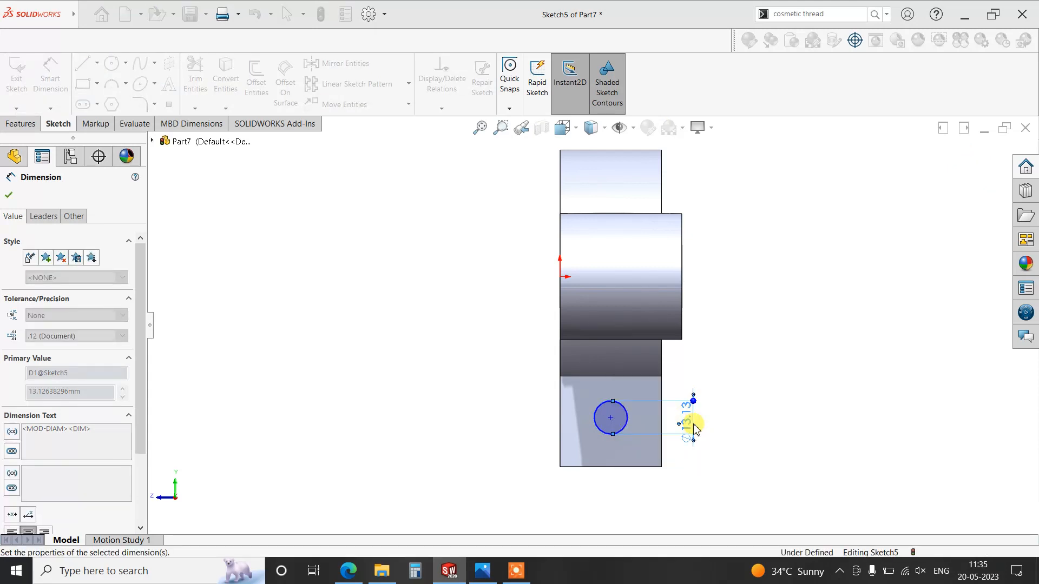
- Dimension the circle's centre 20 mm above the leg's bottom edge and check the hole position against the reference drawing
left_click(601, 431)
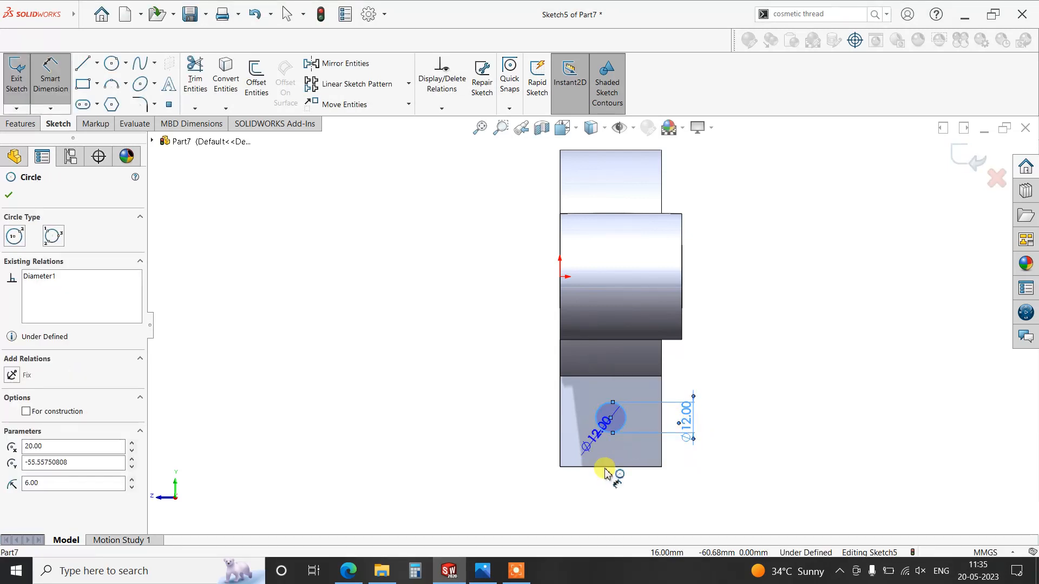
left_click(605, 468)
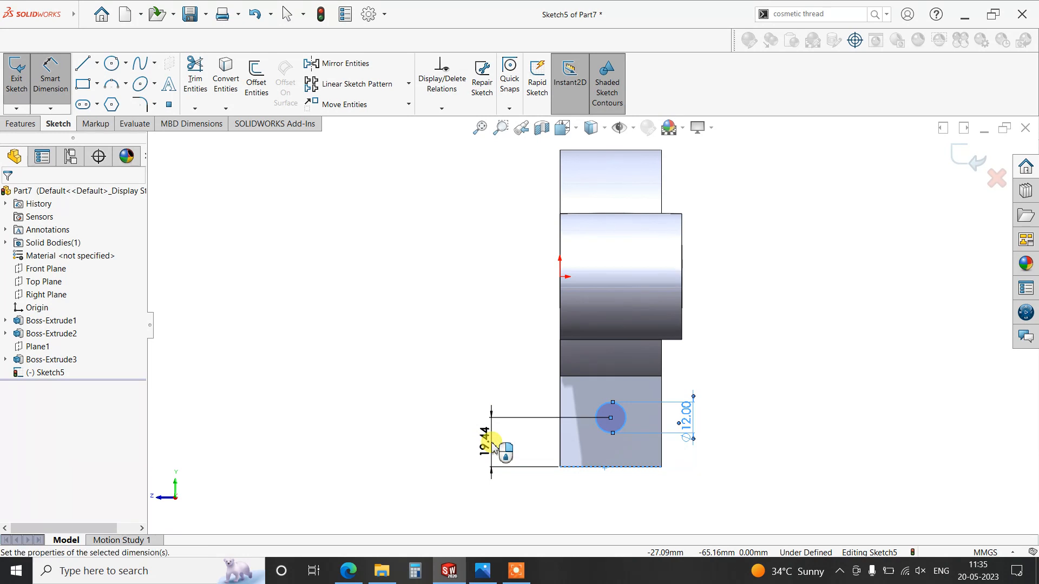
double_click(490, 445)
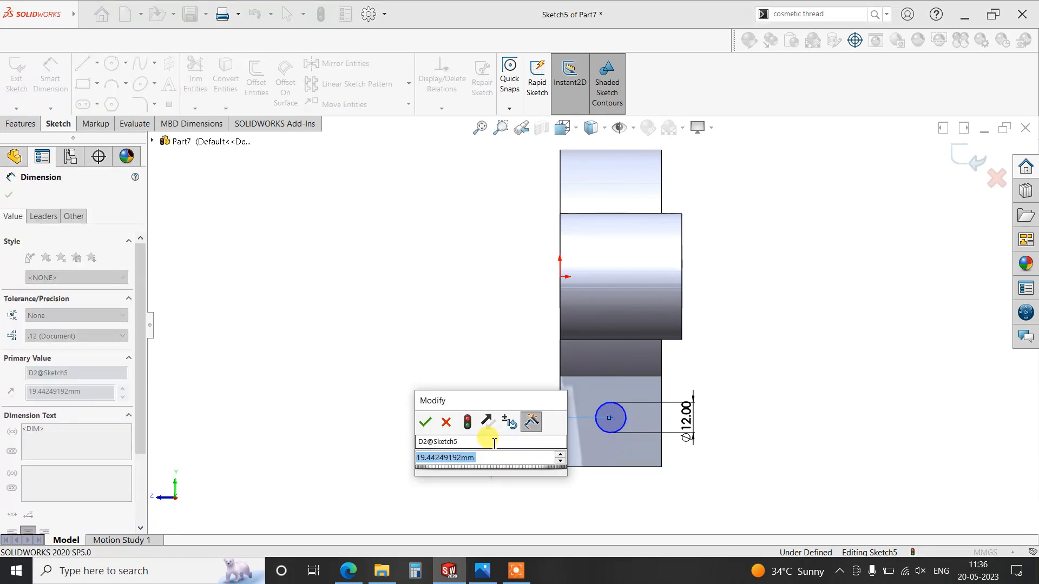
type("20")
key("Return")
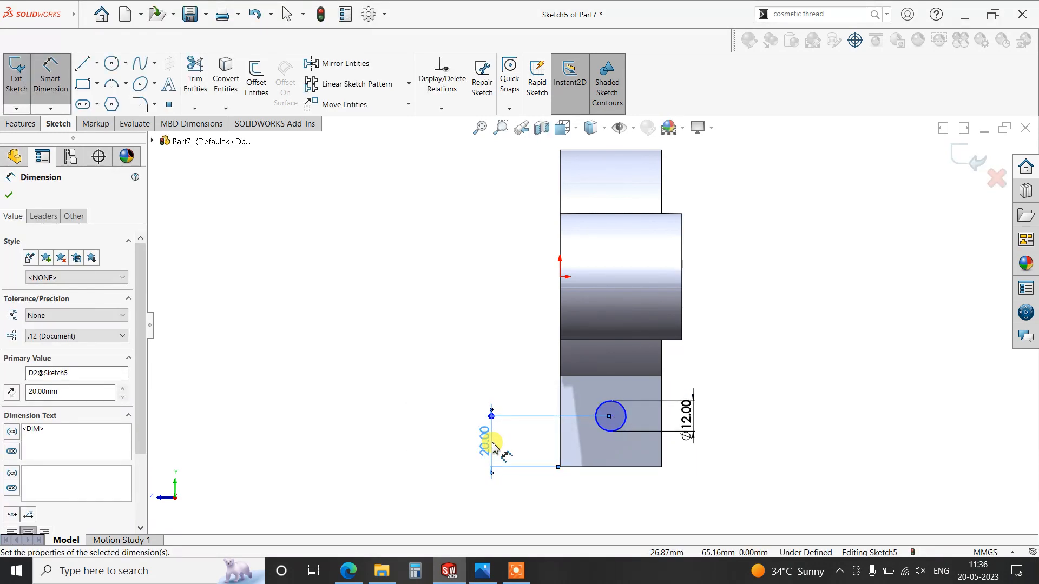
left_click(482, 569)
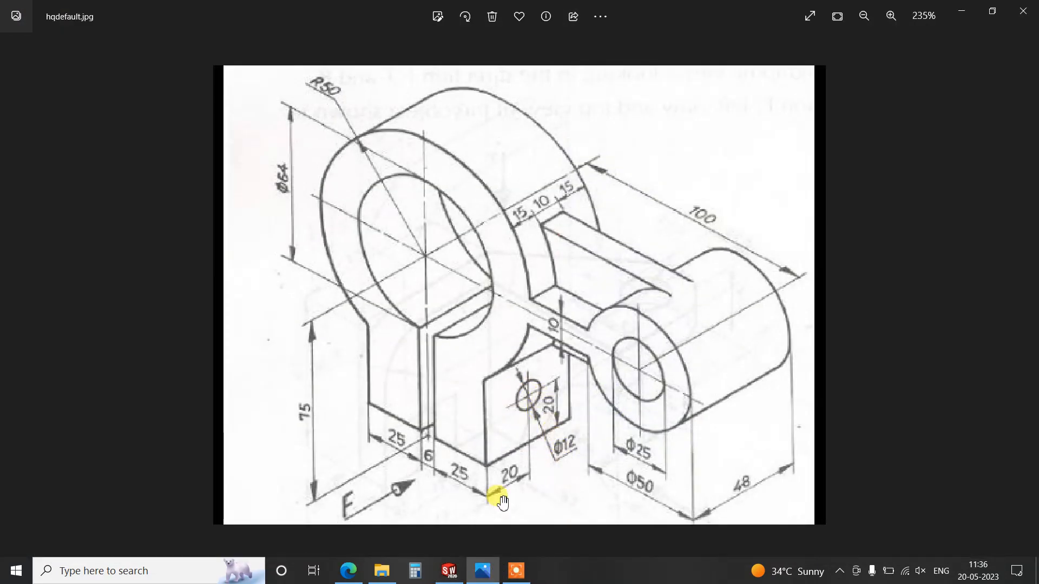
left_click(449, 570)
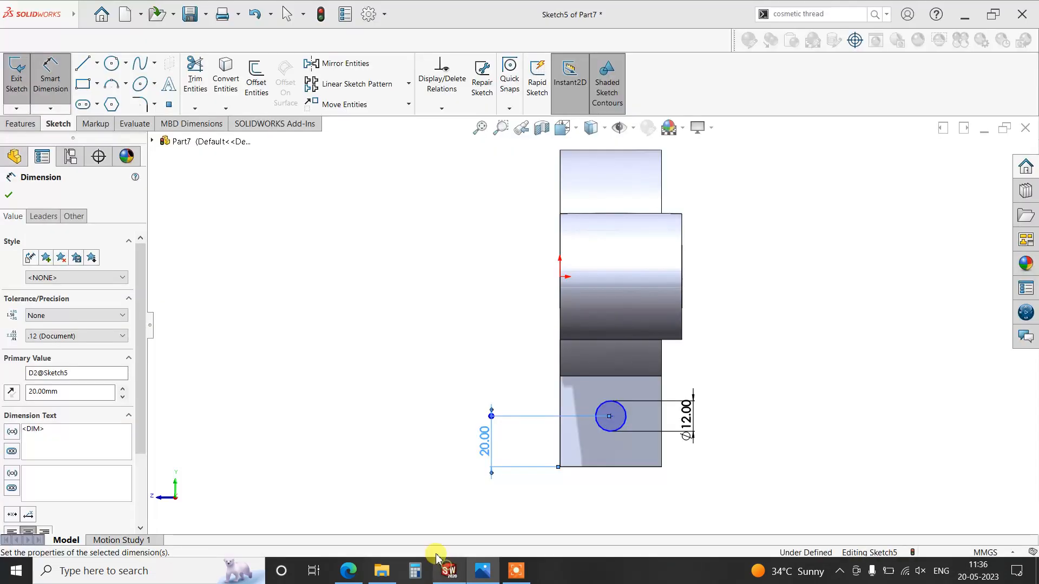
left_click(8, 195)
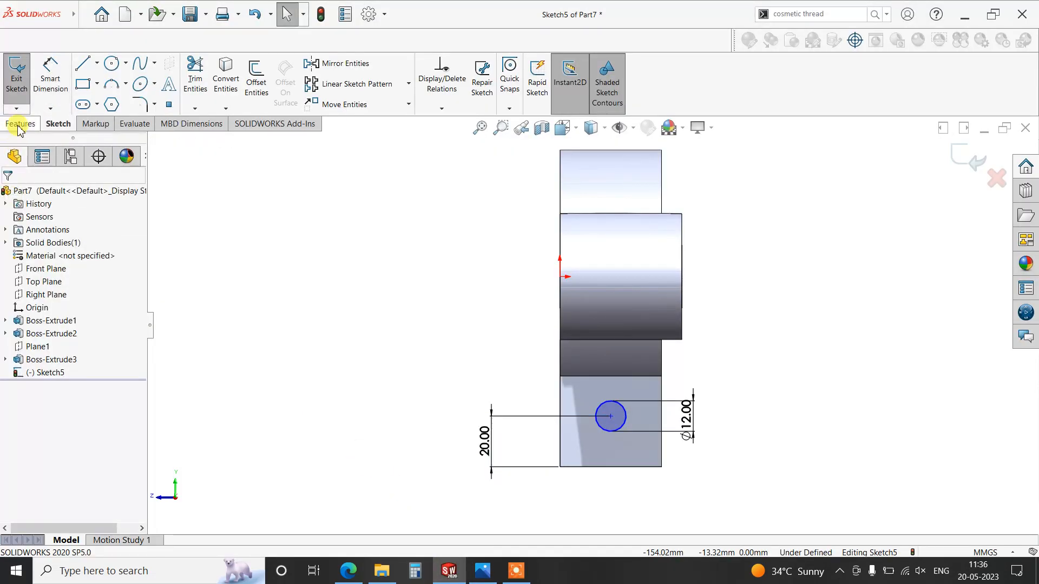
- Cut the 12 mm circle through both clamp legs with the Through All end condition
left_click(21, 123)
left_click(187, 82)
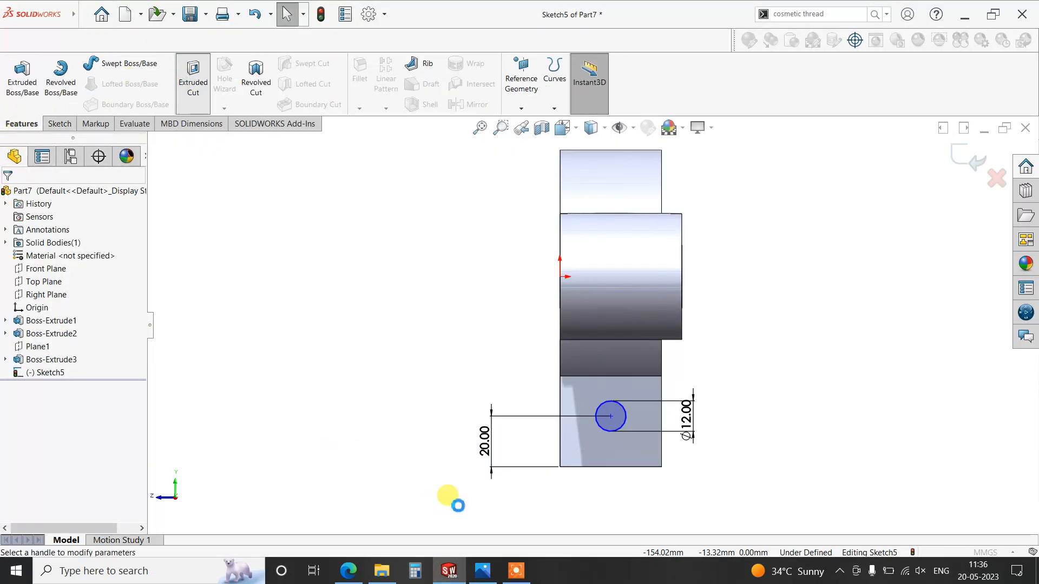
left_click(71, 269)
scroll(71, 286, "up", 2)
left_click(65, 284)
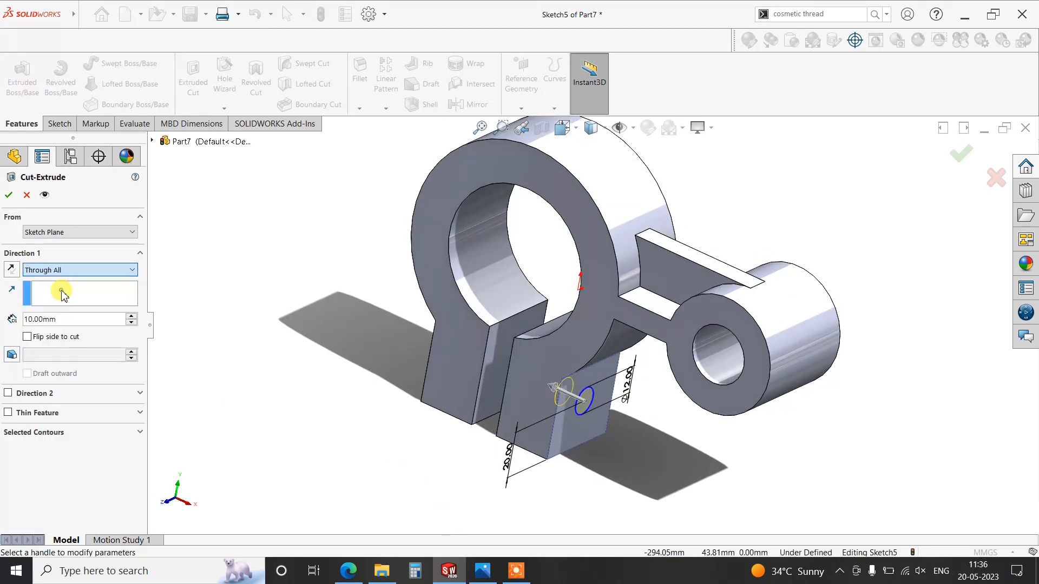
left_click(7, 194)
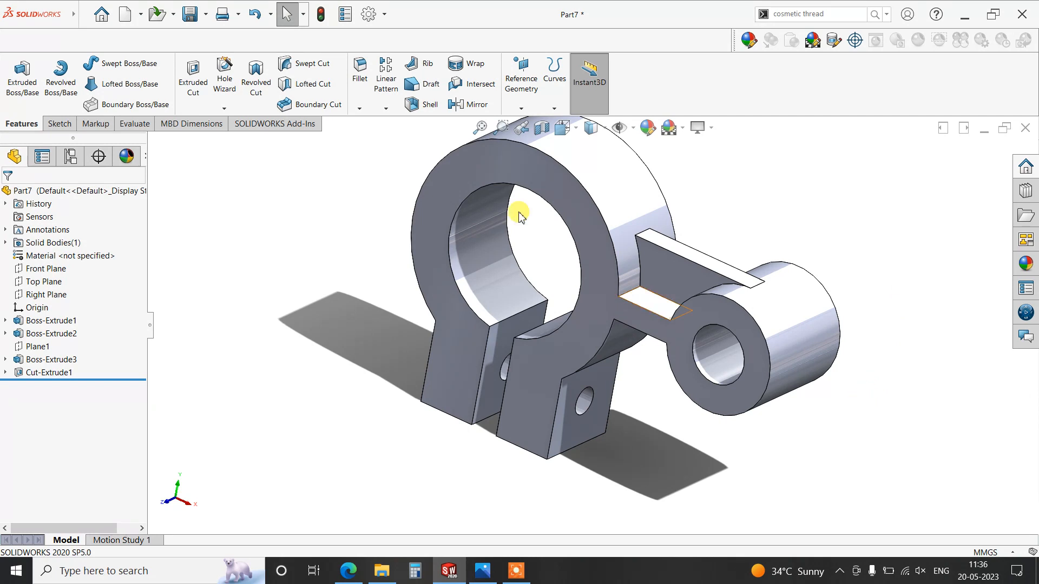
- Create a reference plane midway between the arm's top and bottom faces
left_click(521, 92)
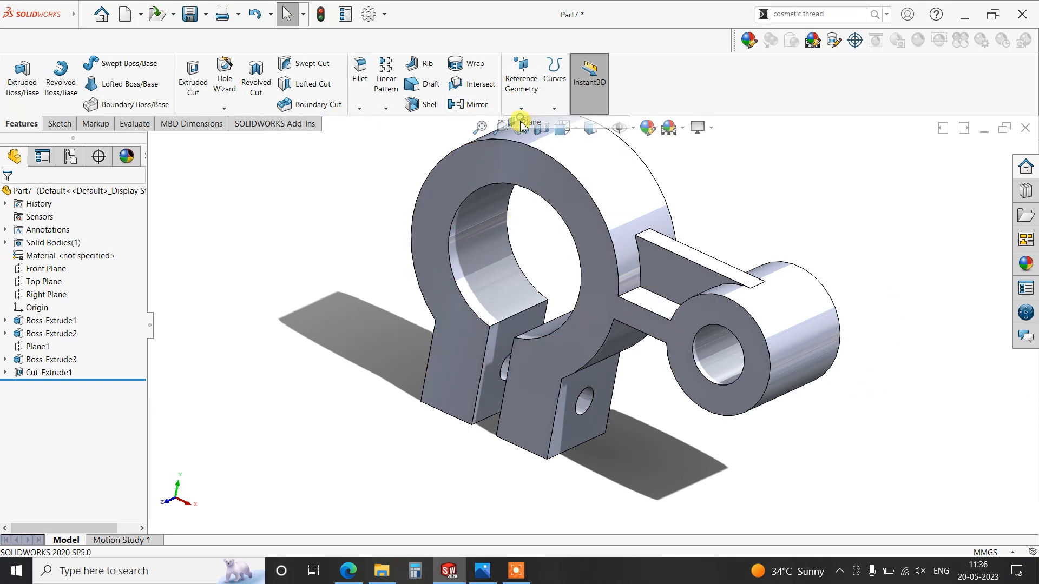
left_click(666, 309)
middle_click_drag(659, 348, 651, 285)
left_click(653, 270)
left_click(8, 200)
middle_click_drag(712, 162, 839, 226)
scroll(842, 227, "down", 2)
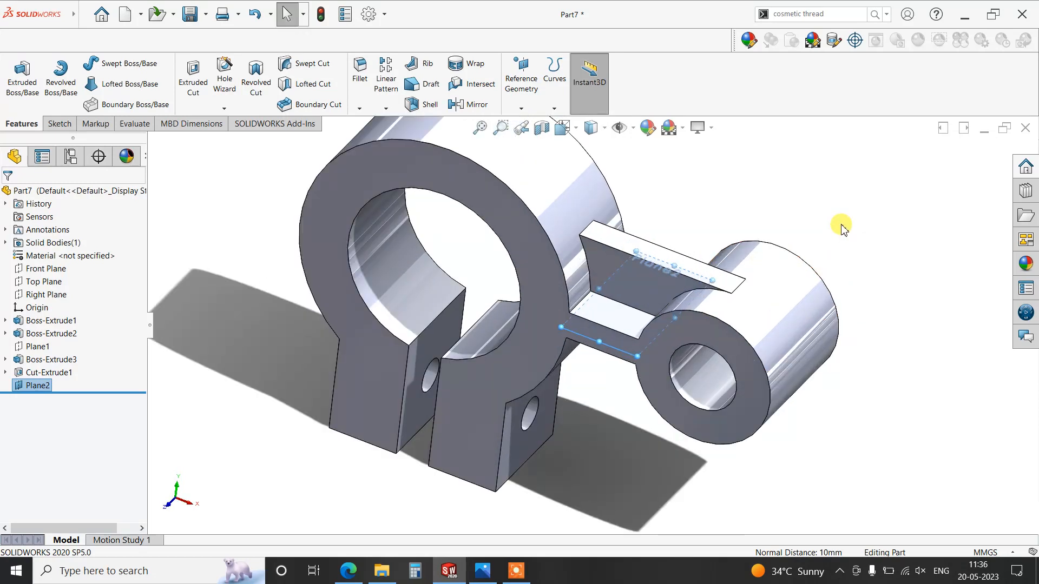
- Mirror the rib above the arm to its underside about the mid-arm reference plane, and hide that plane
scroll(842, 228, "up", 1)
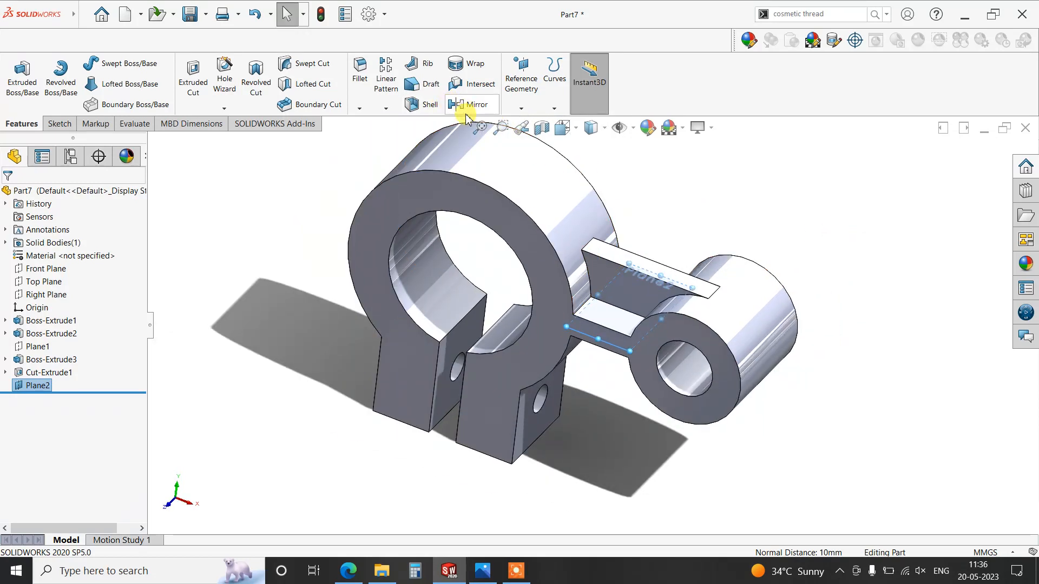
left_click(485, 571)
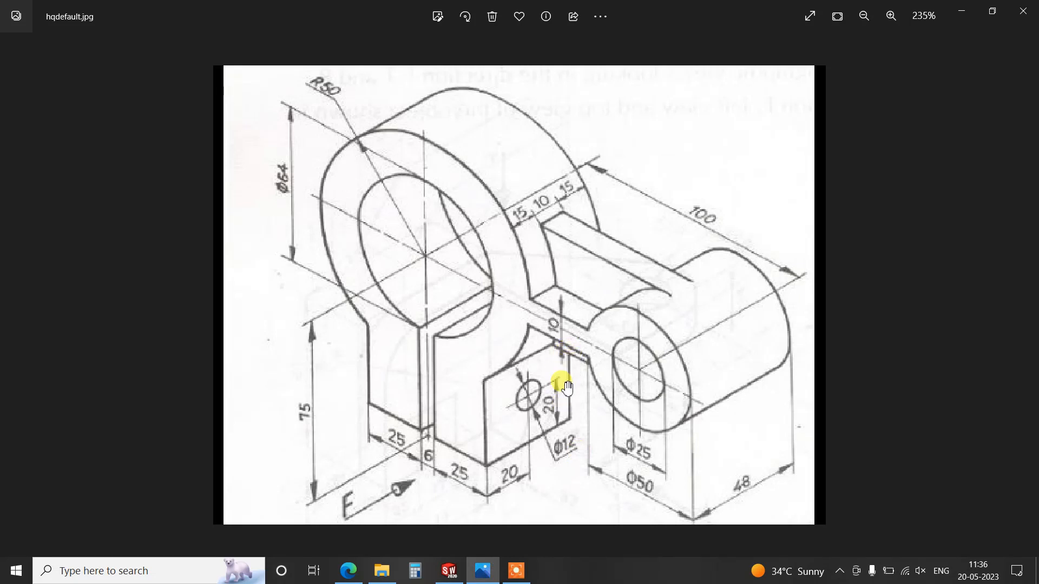
left_click(483, 571)
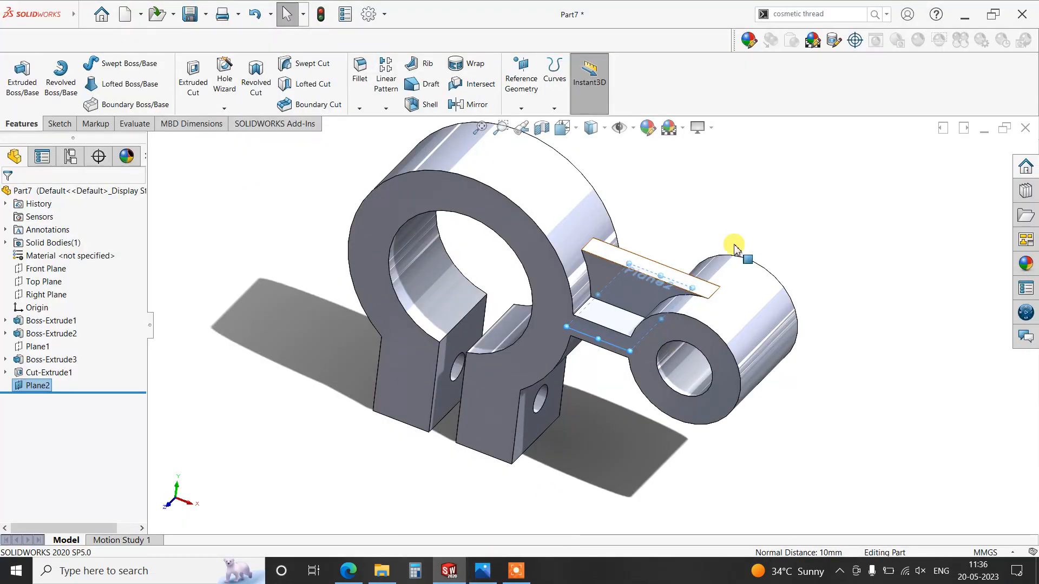
left_click(459, 104)
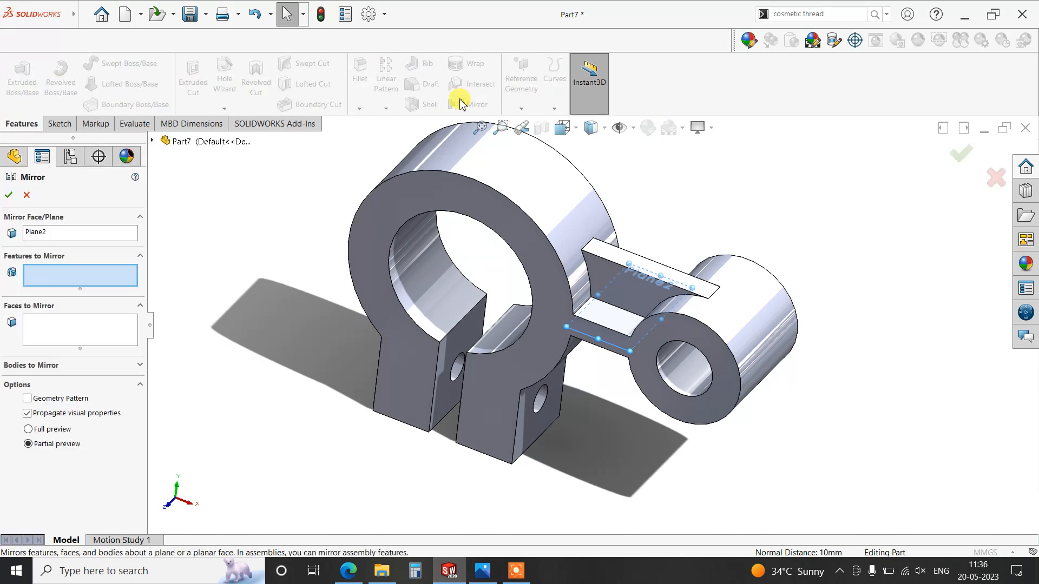
left_click(601, 253)
left_click(8, 195)
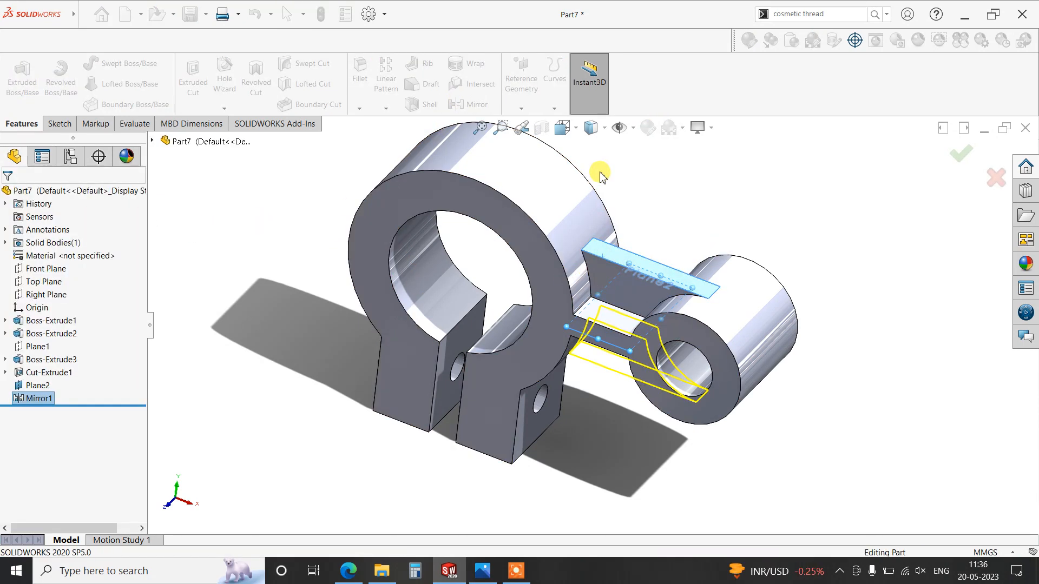
left_click(881, 296)
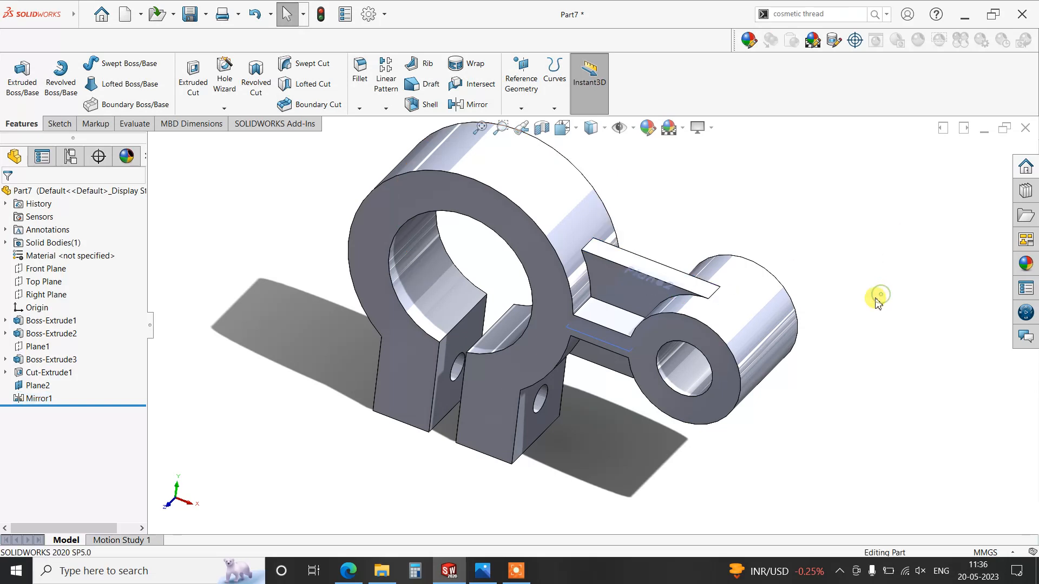
left_click(606, 346)
left_click(657, 297)
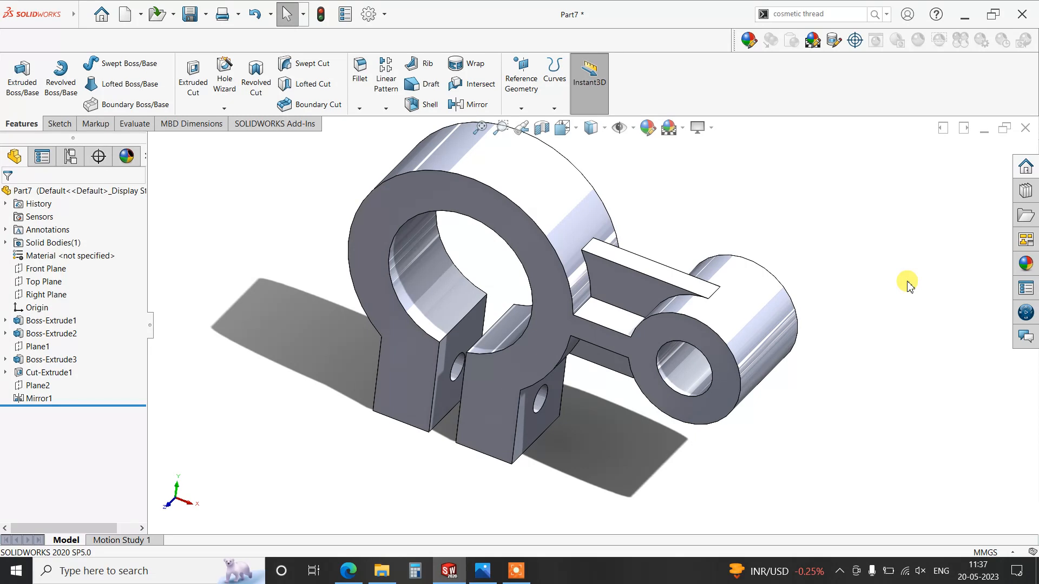
- Set the bracket to the standard isometric view and enlarge it in the display
key("space")
left_click(493, 375)
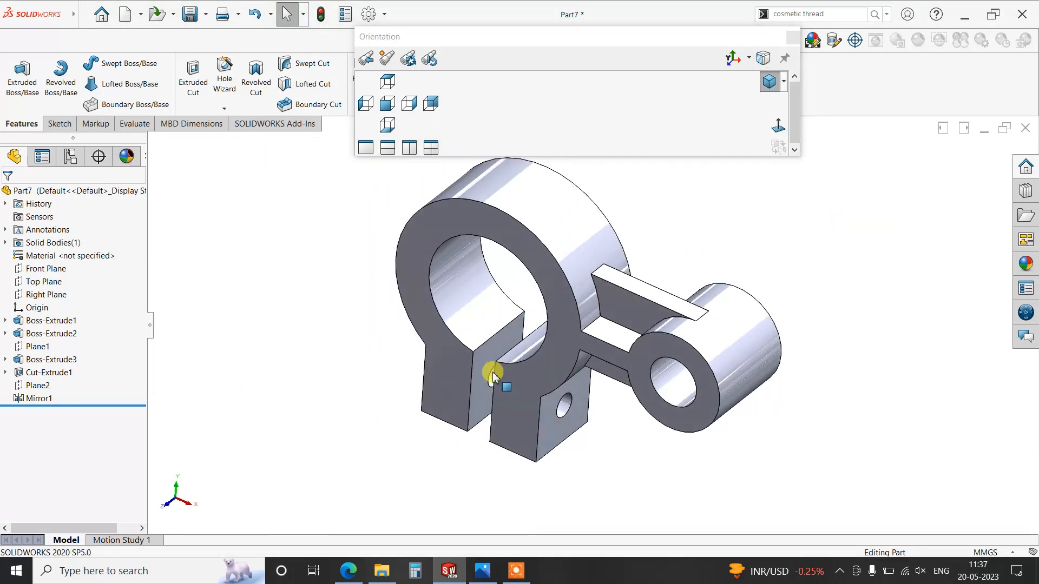
left_click(791, 38)
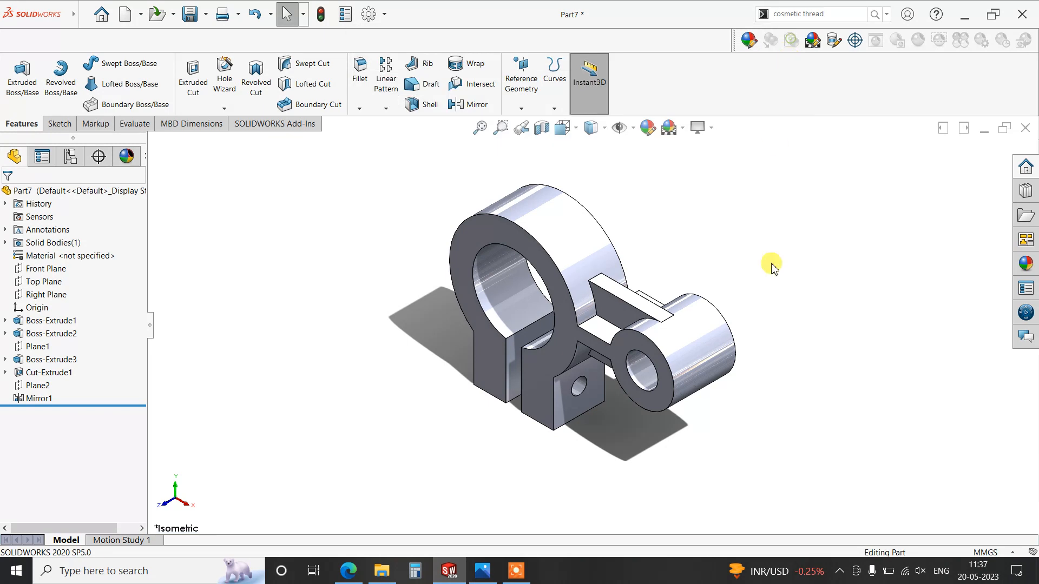
scroll(795, 282, "down", 2)
scroll(816, 362, "down", 2)
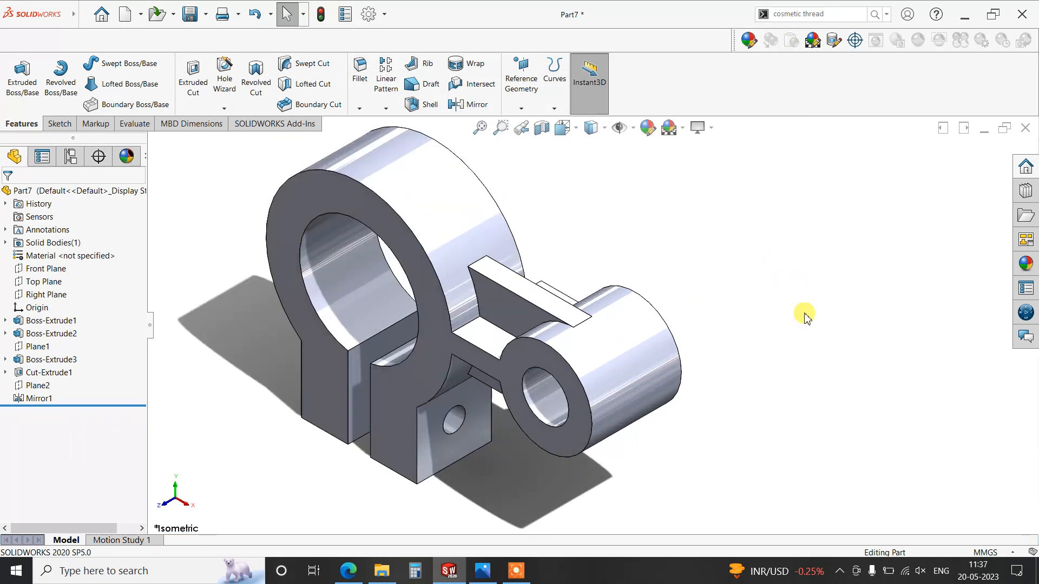
- Turn off the shadows displayed beneath the bracket
left_click(701, 128)
left_click(718, 157)
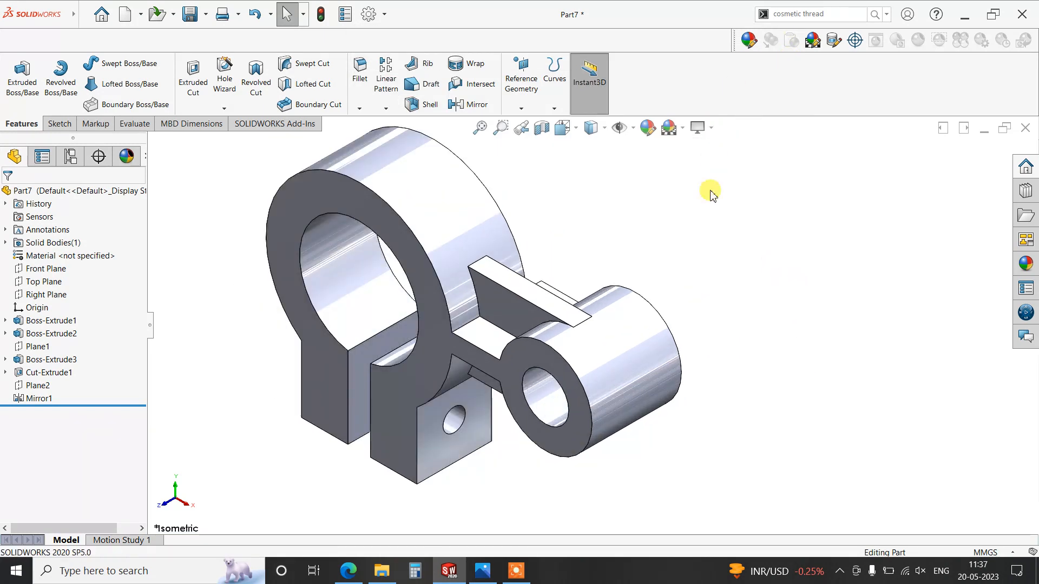
scroll(719, 208, "up", 1)
scroll(719, 207, "down", 1)
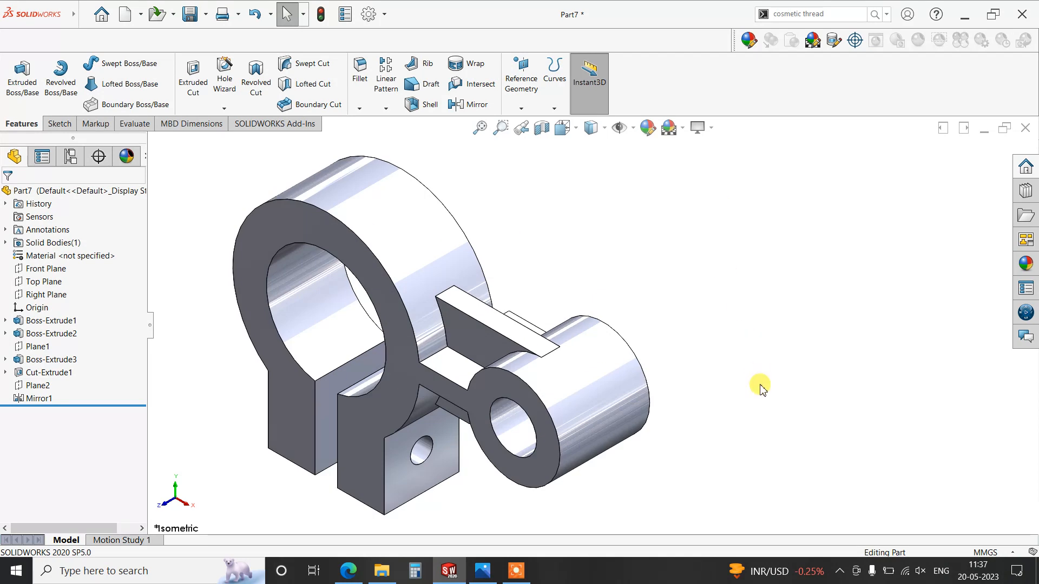